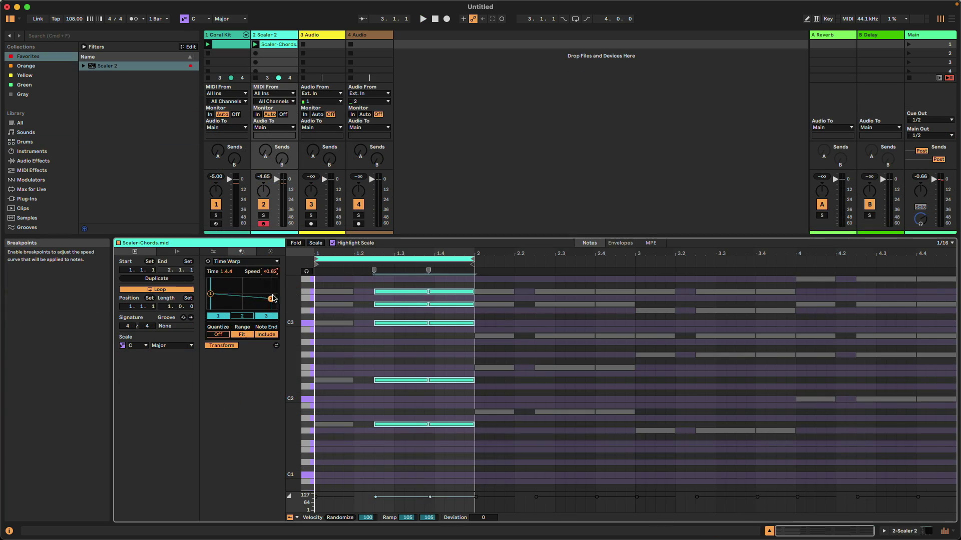
Open a new Untitled Live Set in C Major at 120 BPM with the default tracks
{"action": "mouse_move", "coordinate": [272, 295]}
{"action": "left_mouse_down"}
{"action": "mouse_move", "coordinate": [272, 279]}
{"action": "mouse_move", "coordinate": [281, 303]}
{"action": "left_mouse_up"}
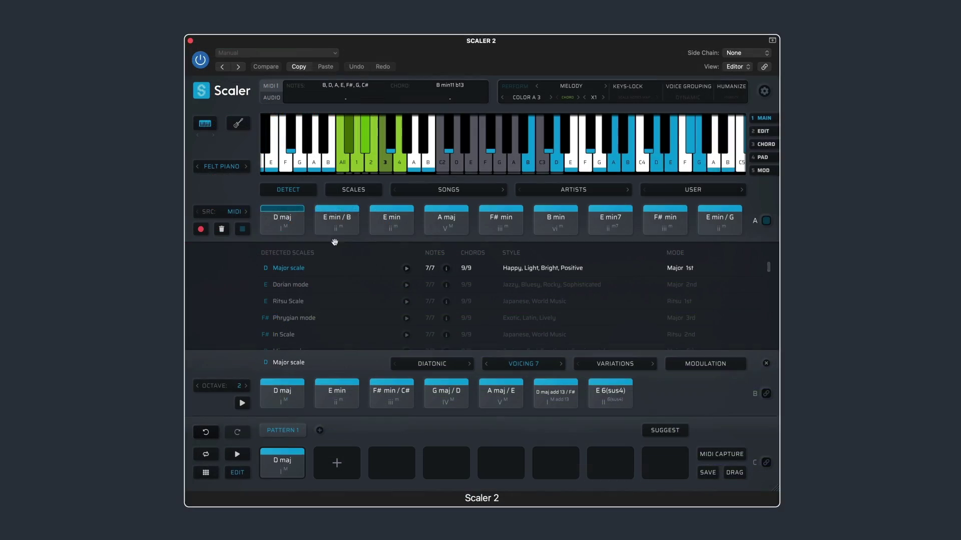
{"action": "left_click_drag", "start_coordinate": [335, 220], "coordinate": [336, 461]}
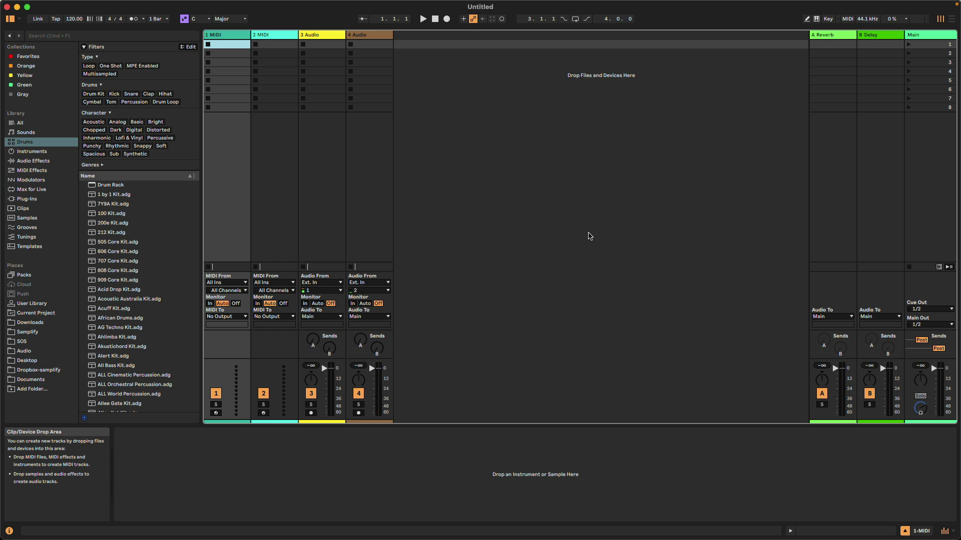
Search the library for 'coral' and load Coral Kit.adg onto the first MIDI track
{"action": "left_click", "coordinate": [24, 143]}
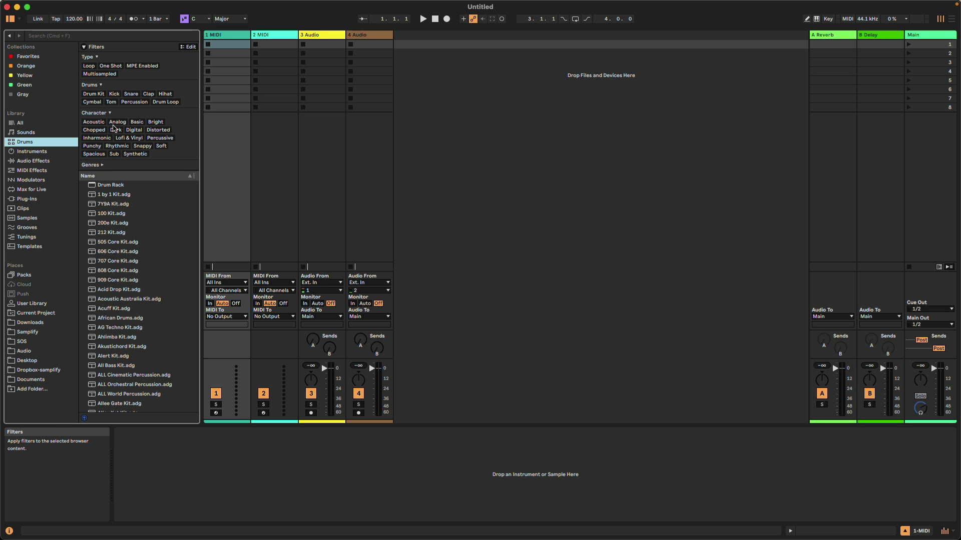
{"action": "left_click", "coordinate": [126, 36]}
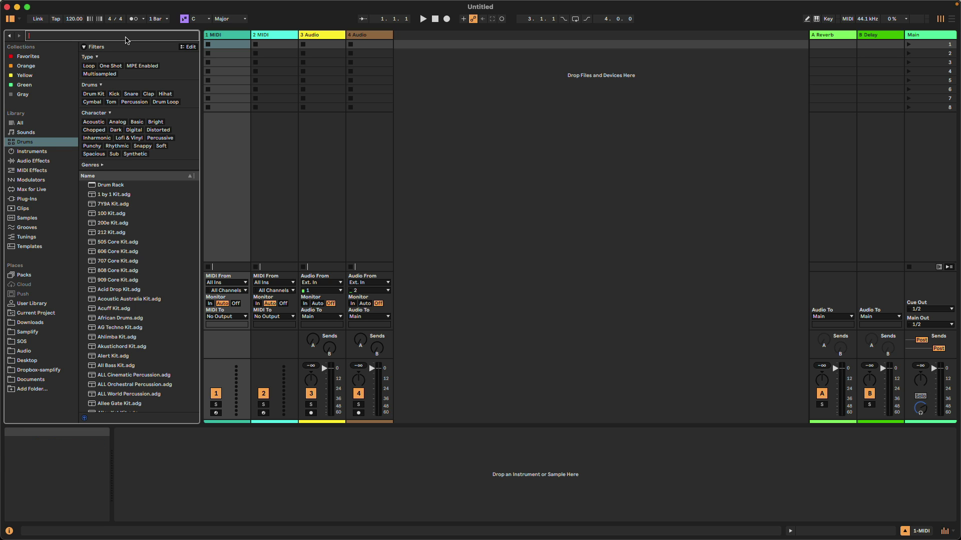
{"action": "type", "text": "coral"}
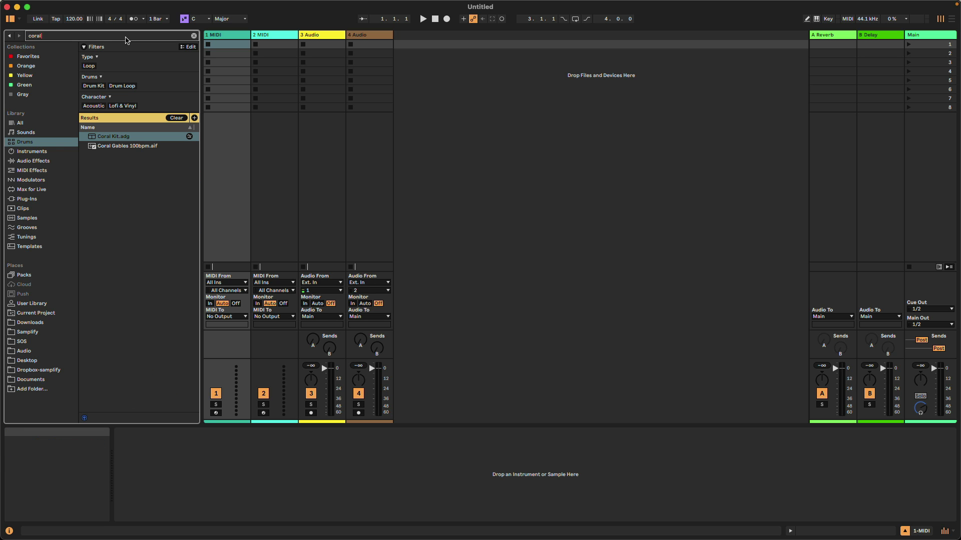
{"action": "left_click_drag", "start_coordinate": [110, 138], "coordinate": [225, 39]}
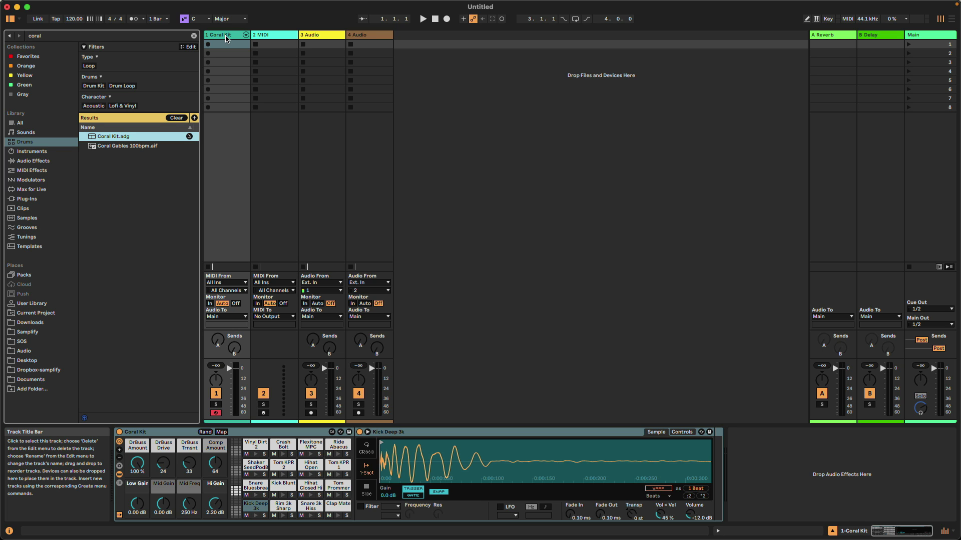
Create an empty clip in Coral Kit's first slot and generate a Rhythm on Hihat Closed Hi There
{"action": "double_click", "coordinate": [223, 44]}
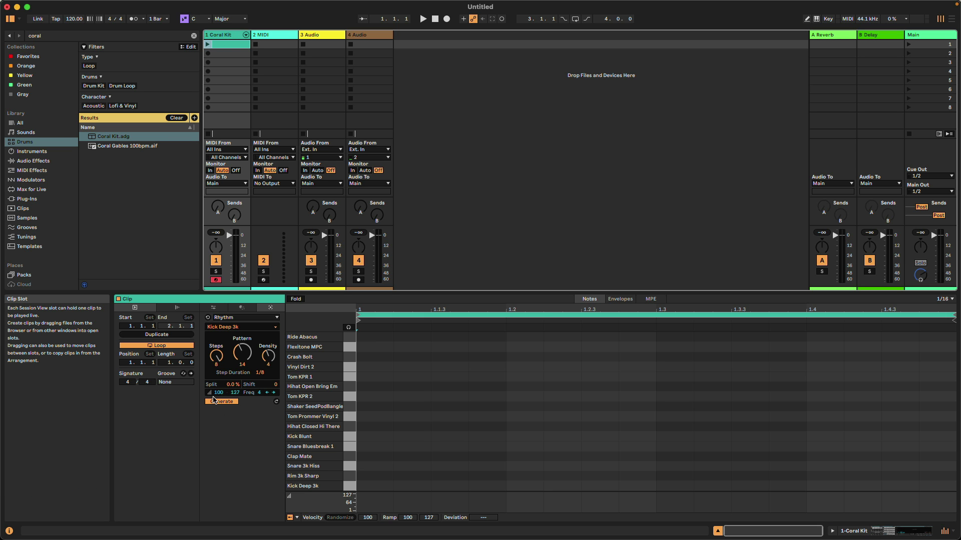
{"action": "left_click", "coordinate": [270, 310]}
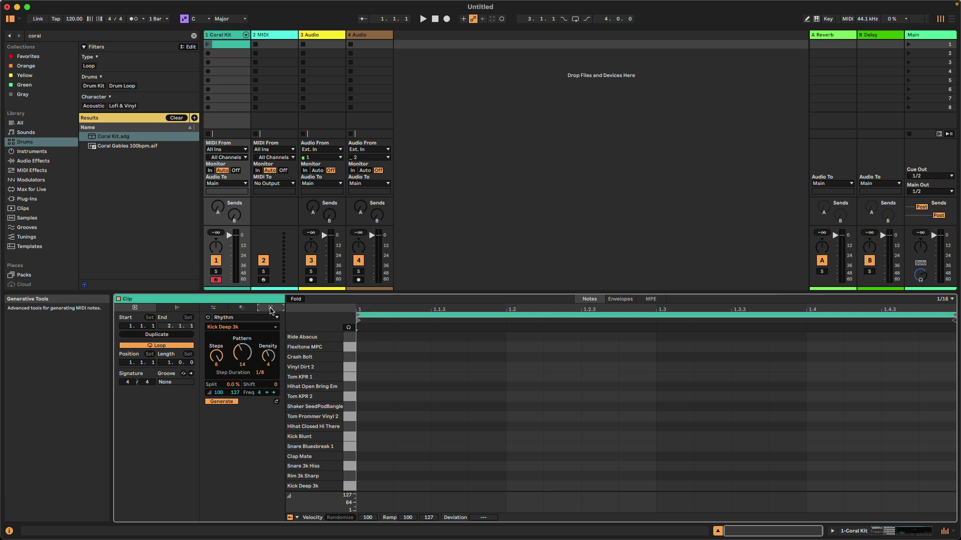
{"action": "left_click", "coordinate": [248, 318]}
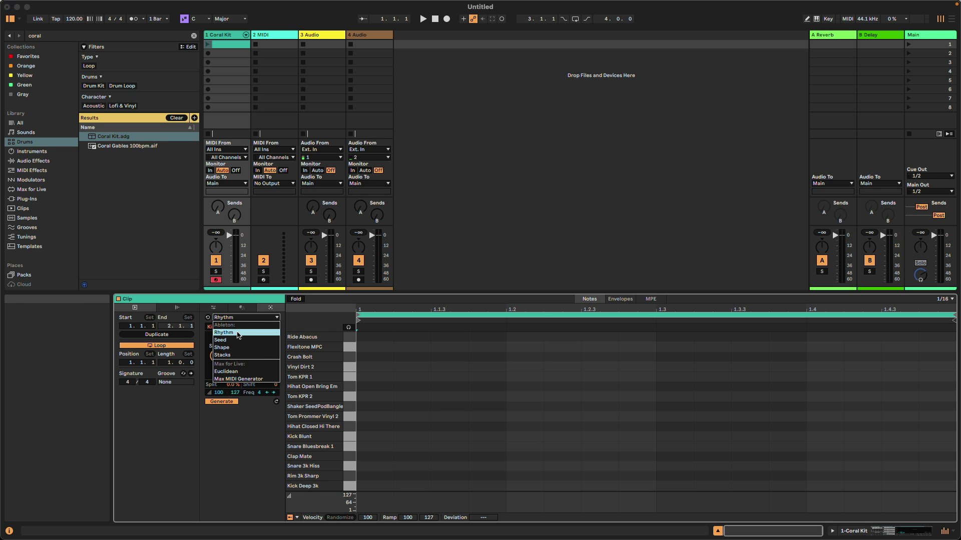
{"action": "left_click", "coordinate": [248, 332]}
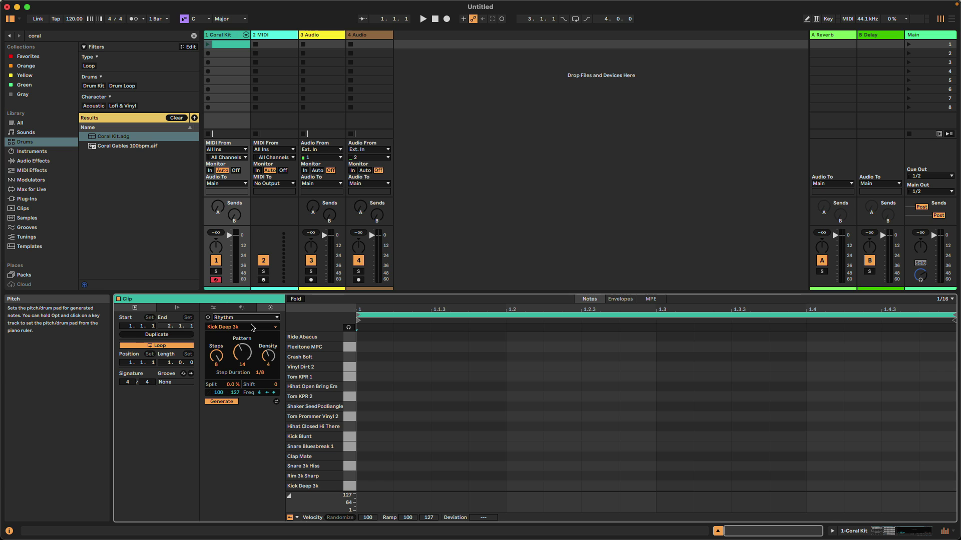
{"action": "left_click", "coordinate": [251, 328]}
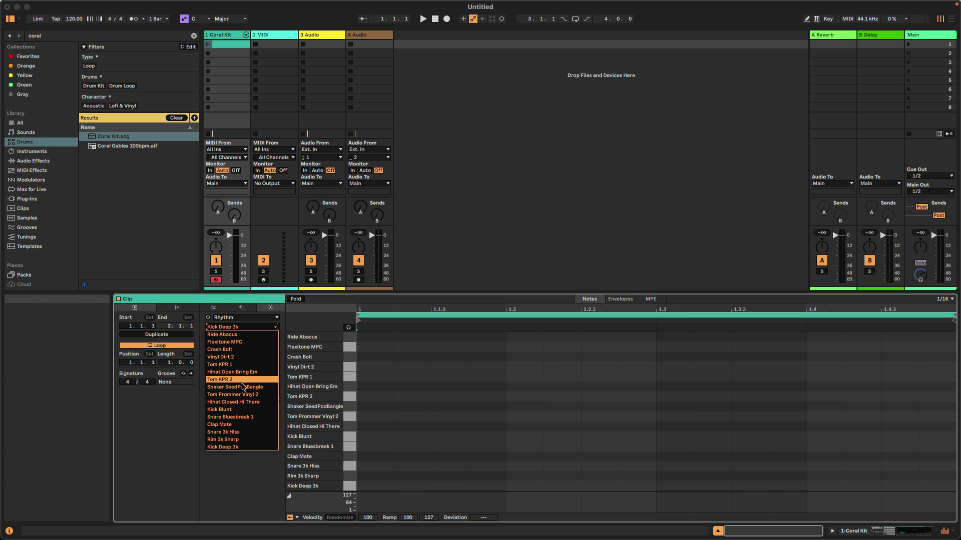
{"action": "left_click", "coordinate": [244, 402]}
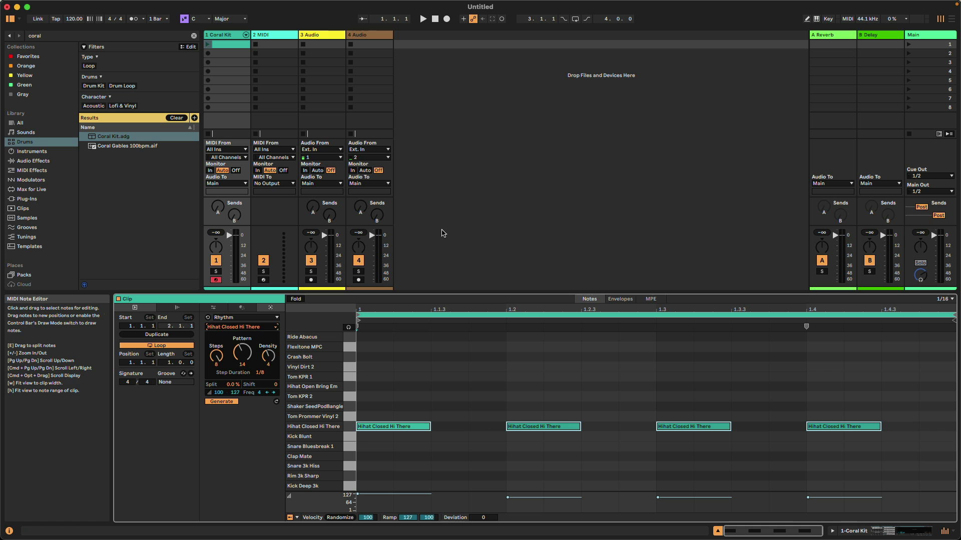
Set the hi-hat Rhythm to 1/16 steps, 10 steps, a new pattern and density 6, auditioning as you go
{"action": "key", "text": "Return"}
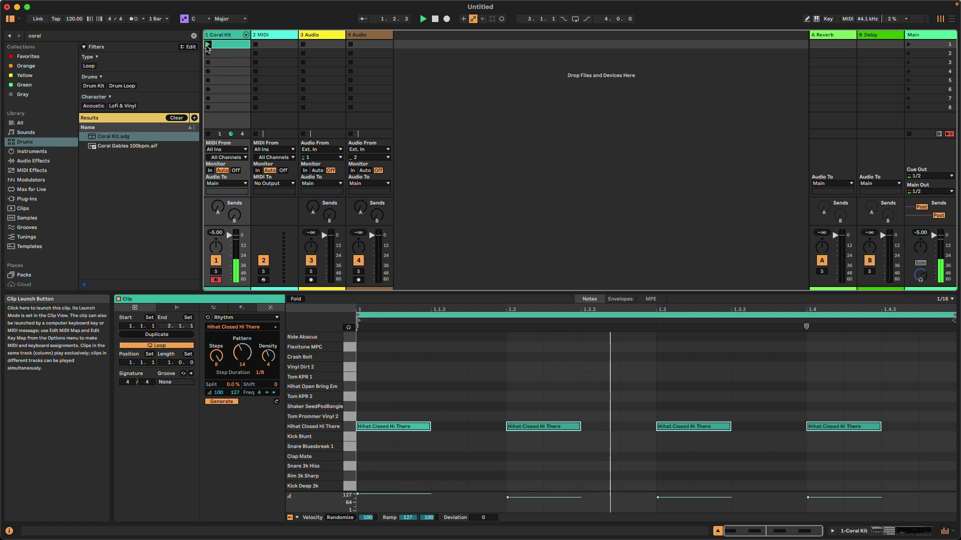
{"action": "key", "text": "space"}
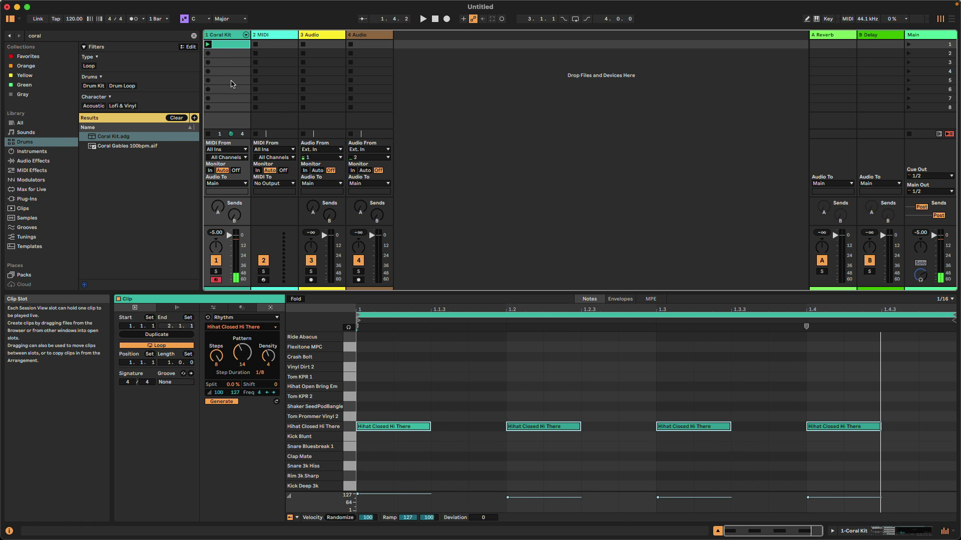
{"action": "left_click_drag", "start_coordinate": [260, 372], "coordinate": [260, 383]}
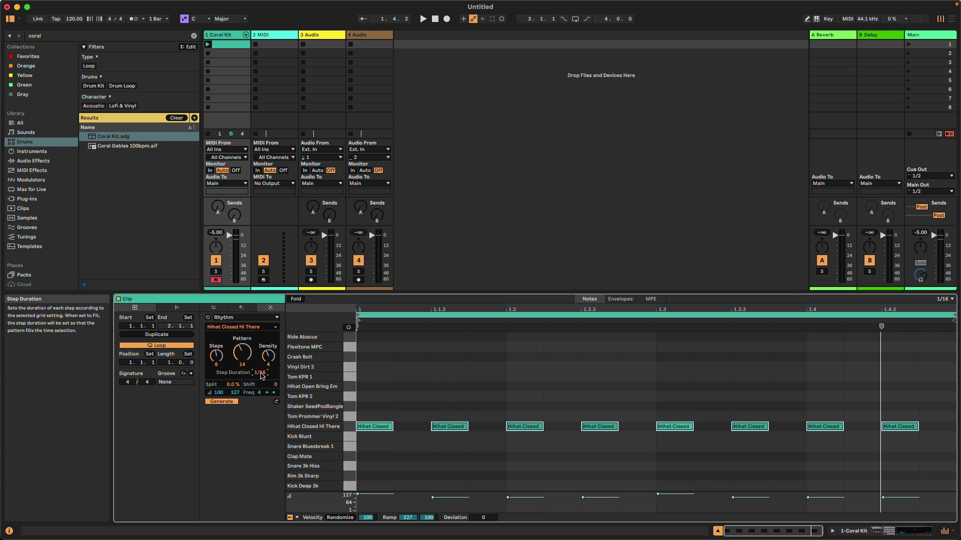
{"action": "left_click_drag", "start_coordinate": [216, 355], "coordinate": [216, 370]}
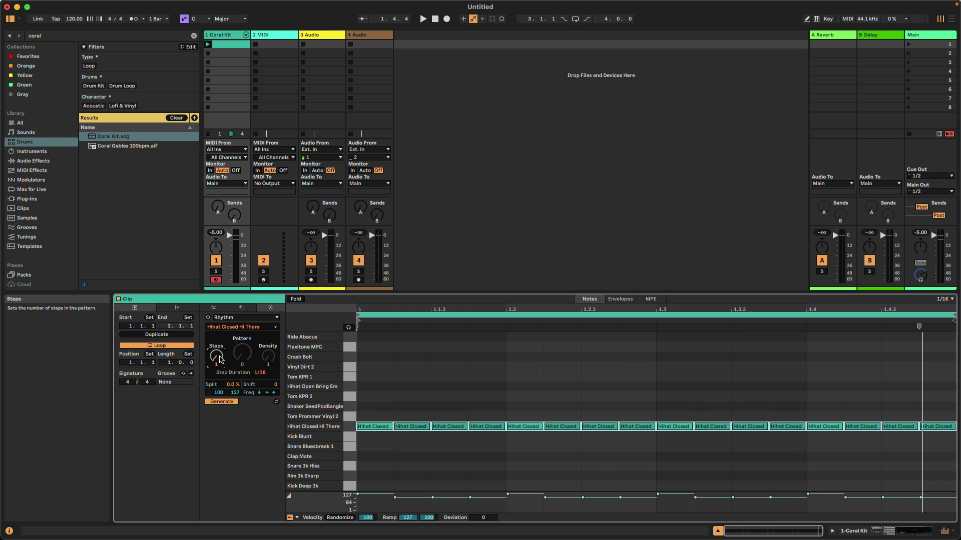
{"action": "left_click_drag", "start_coordinate": [220, 359], "coordinate": [216, 341]}
{"action": "key", "text": "space"}
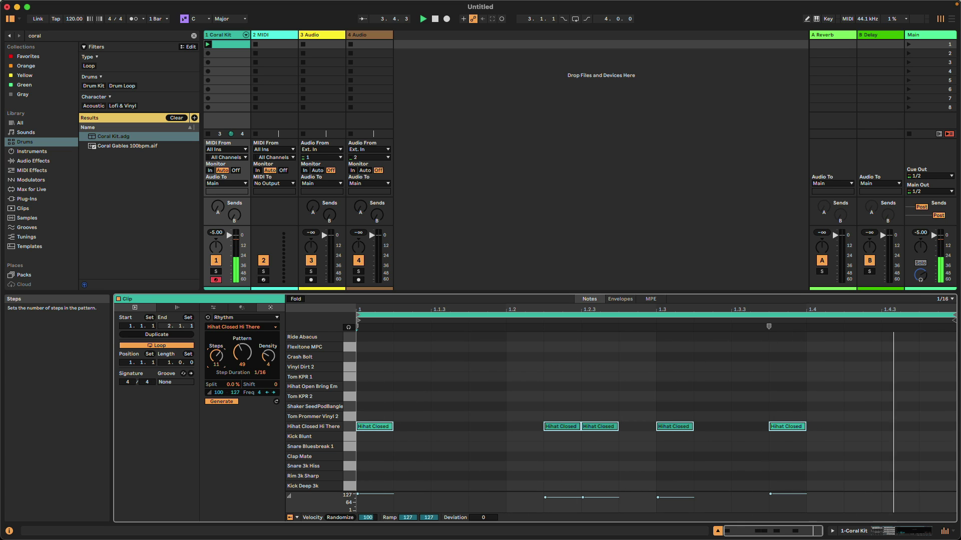
{"action": "left_click_drag", "start_coordinate": [220, 355], "coordinate": [220, 359]}
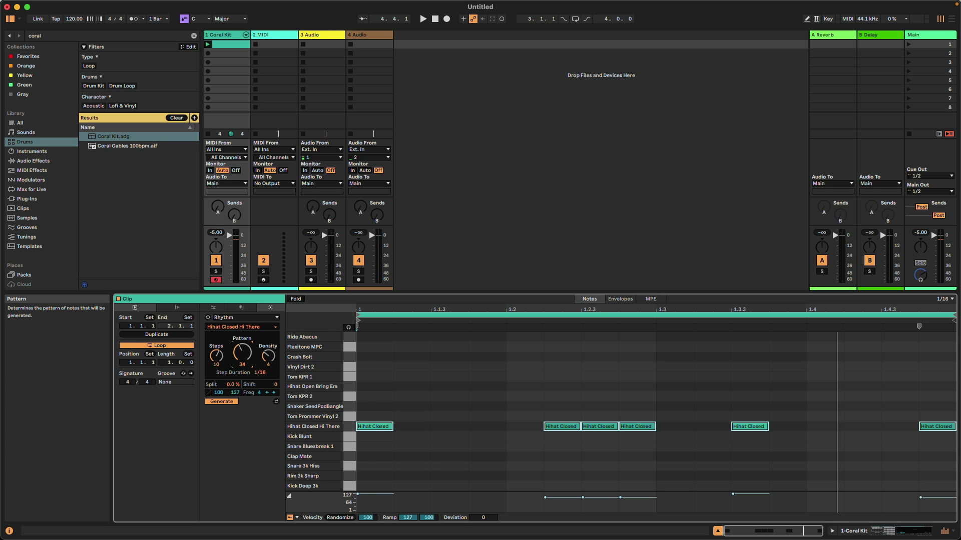
{"action": "key", "text": "space"}
{"action": "left_click_drag", "start_coordinate": [242, 353], "coordinate": [242, 346]}
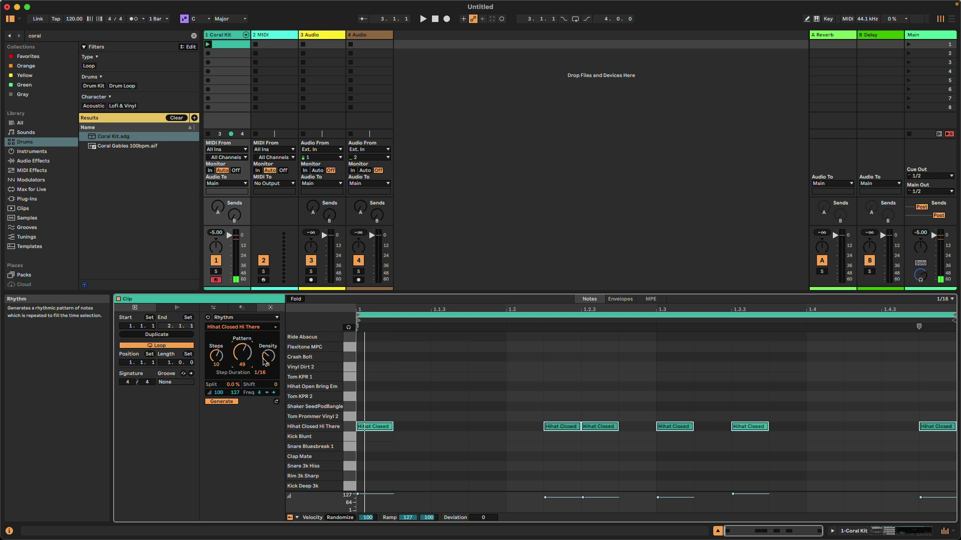
{"action": "left_click_drag", "start_coordinate": [265, 361], "coordinate": [265, 351]}
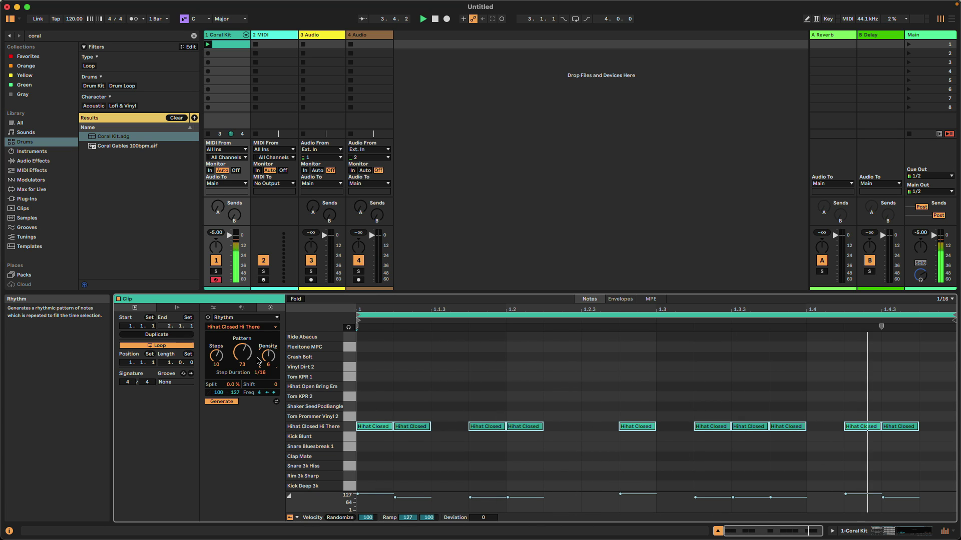
{"action": "key", "text": "space"}
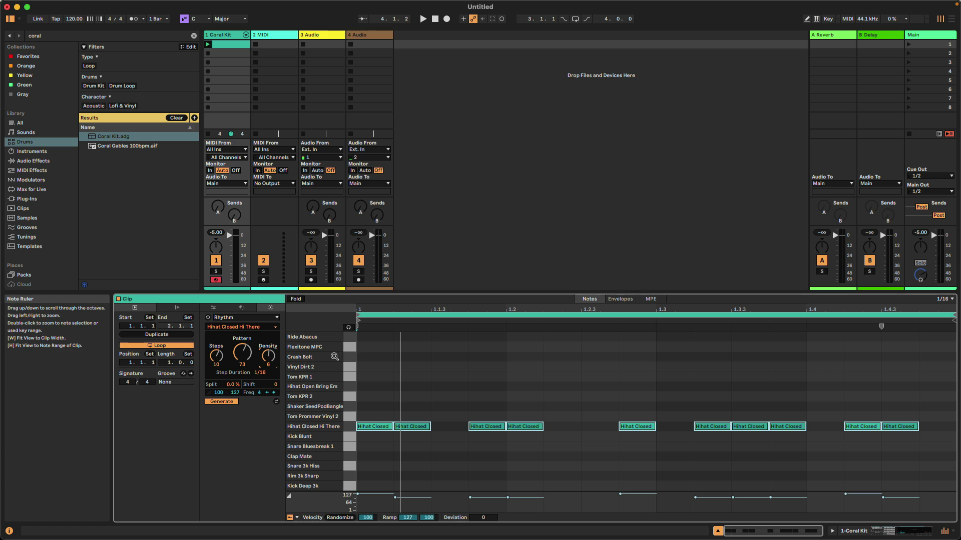
Draw Kick Deep 3k and Snare 3k Hiss hits, launch the clip and lower the tempo to 112 BPM
{"action": "key", "text": "b"}
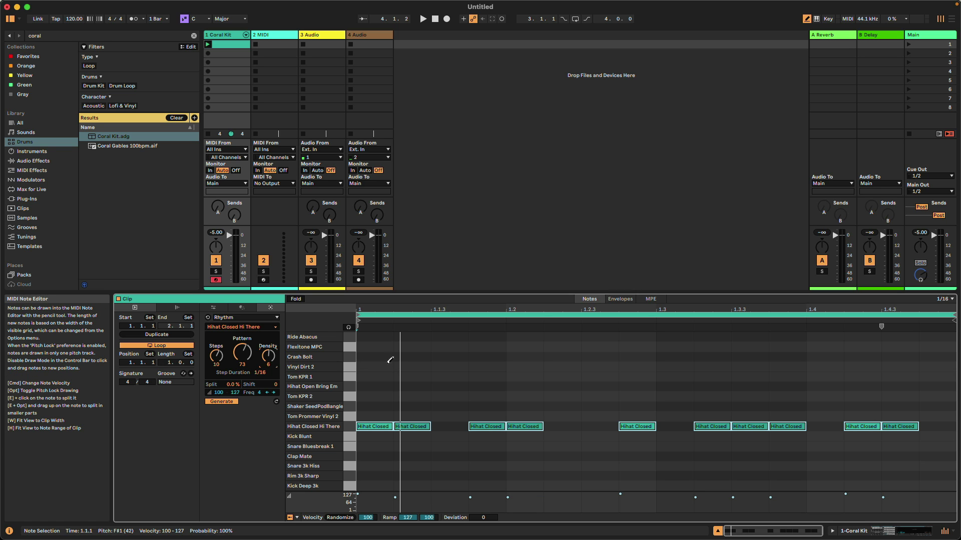
{"action": "left_click", "coordinate": [375, 485]}
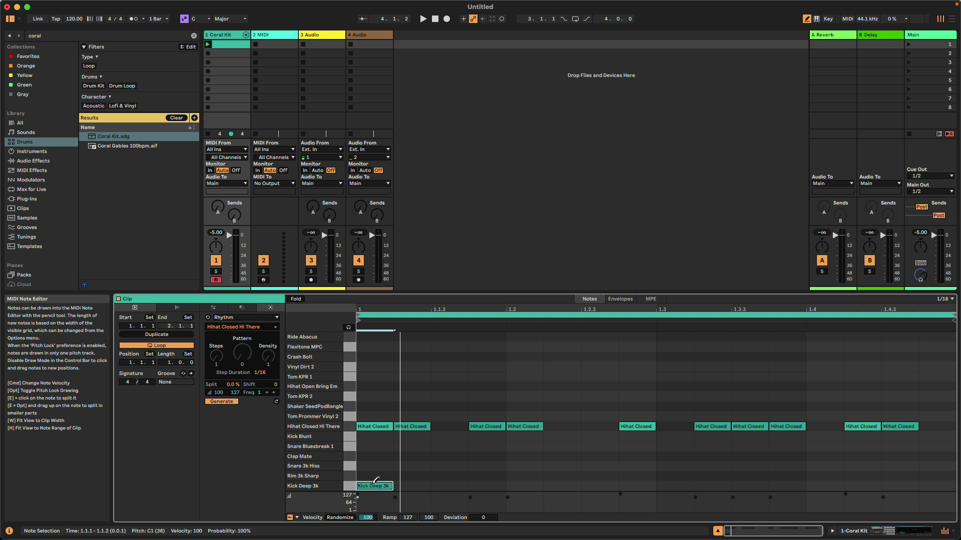
{"action": "left_click", "coordinate": [481, 465]}
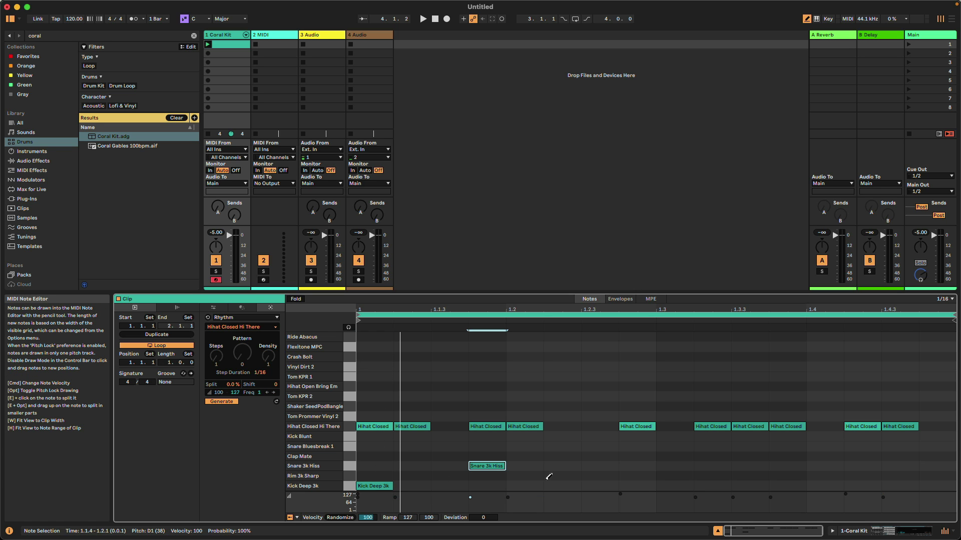
{"action": "left_click", "coordinate": [592, 485]}
{"action": "left_click", "coordinate": [719, 485]}
{"action": "left_click", "coordinate": [809, 465]}
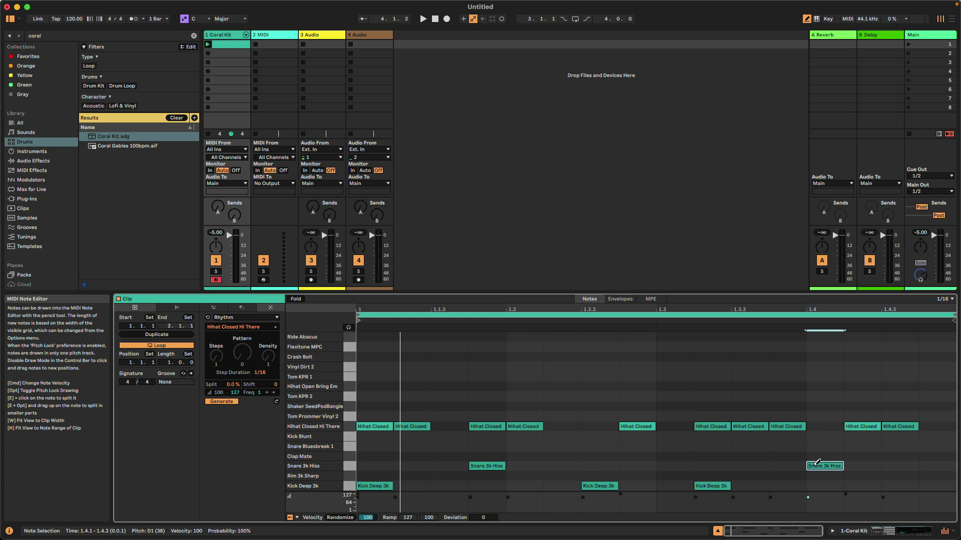
{"action": "left_click", "coordinate": [208, 44]}
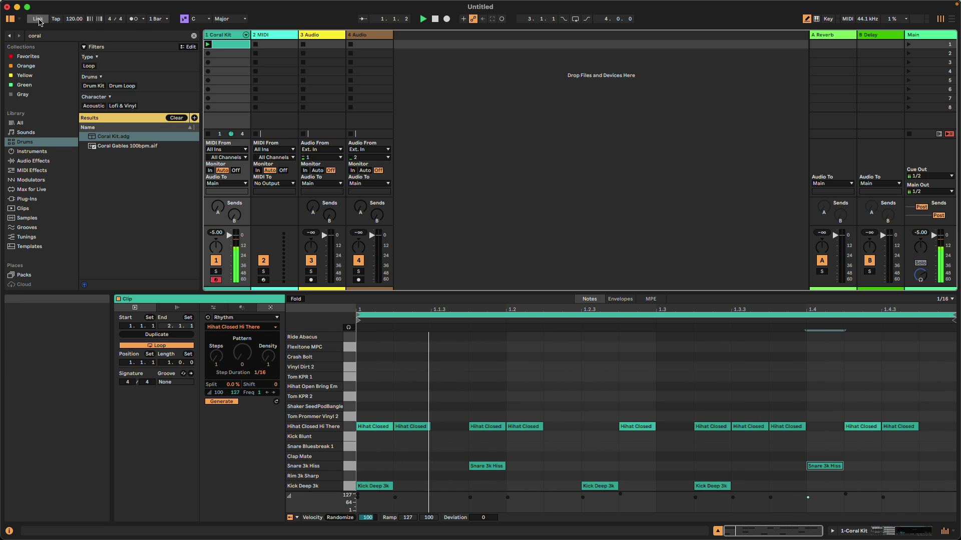
{"action": "left_click_drag", "start_coordinate": [73, 19], "coordinate": [73, 25]}
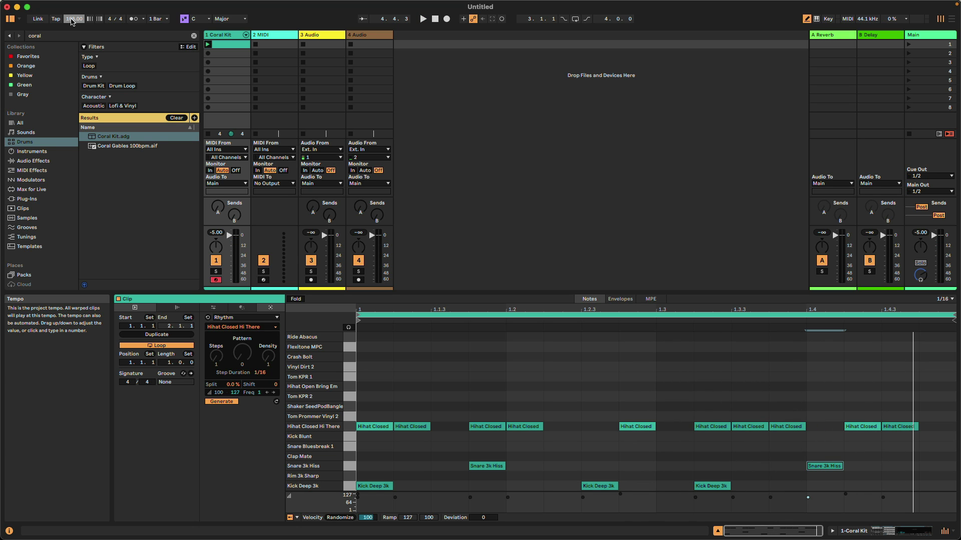
During playback, swap the closed hi-hat and snare samples, keeping the KSHMR_snare_acoustic_snappy_E snare
{"action": "key", "text": "shift+Tab"}
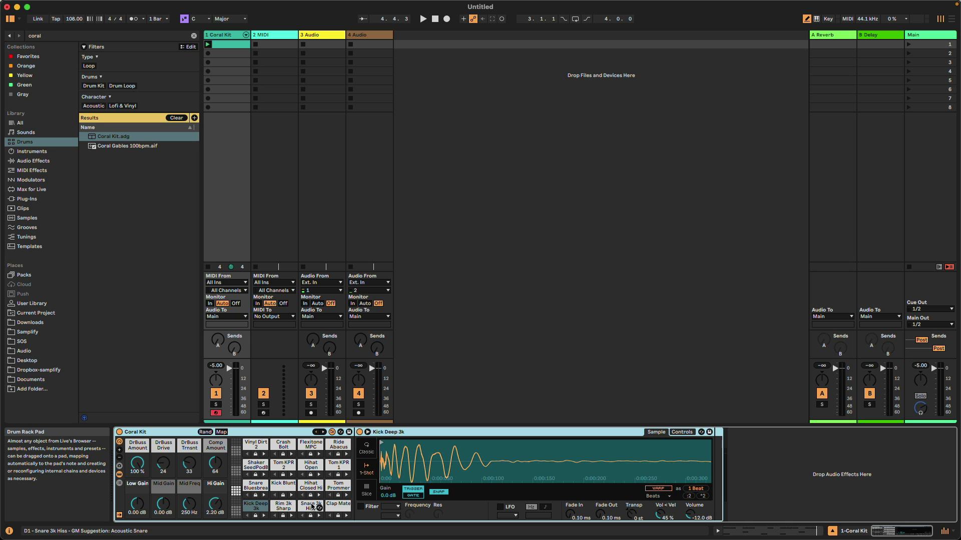
{"action": "key", "text": "space"}
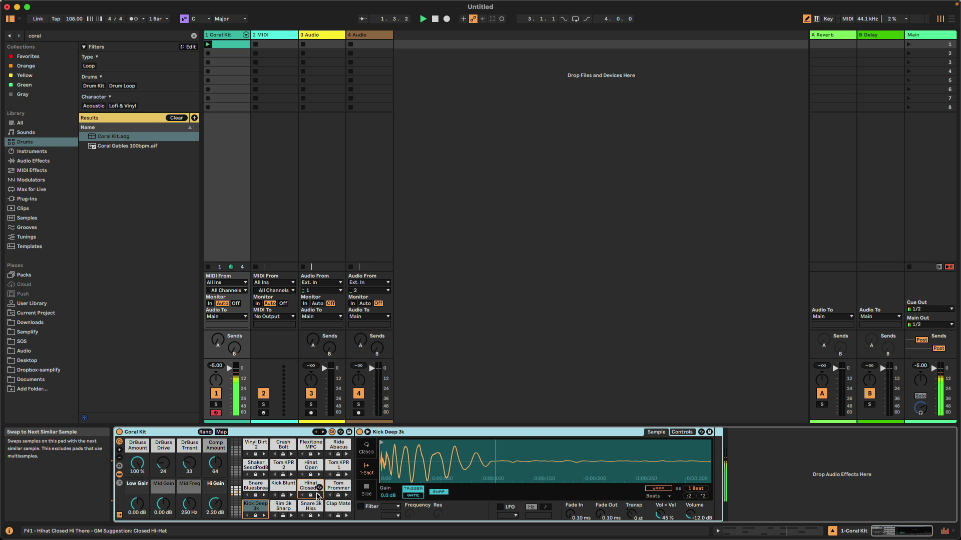
{"action": "left_click", "coordinate": [317, 497]}
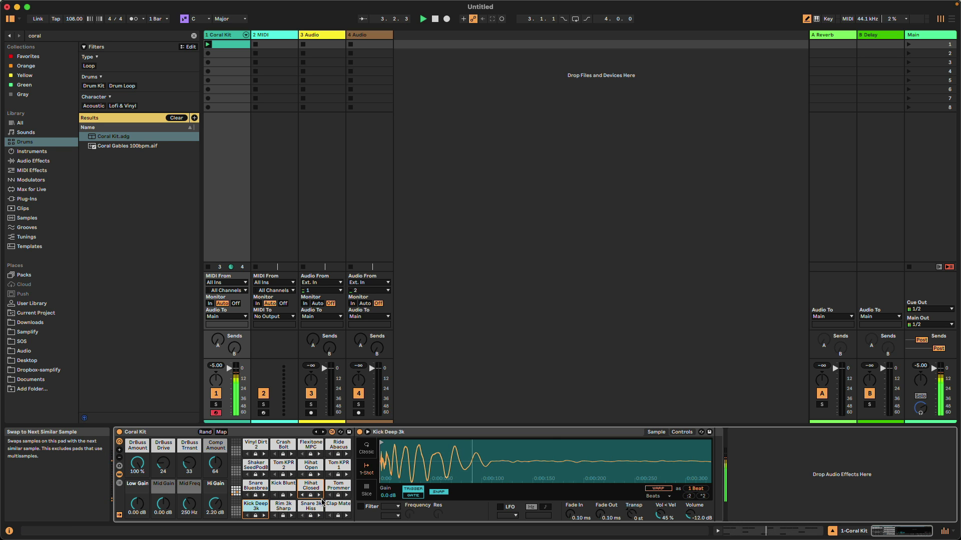
{"action": "left_click", "coordinate": [323, 501]}
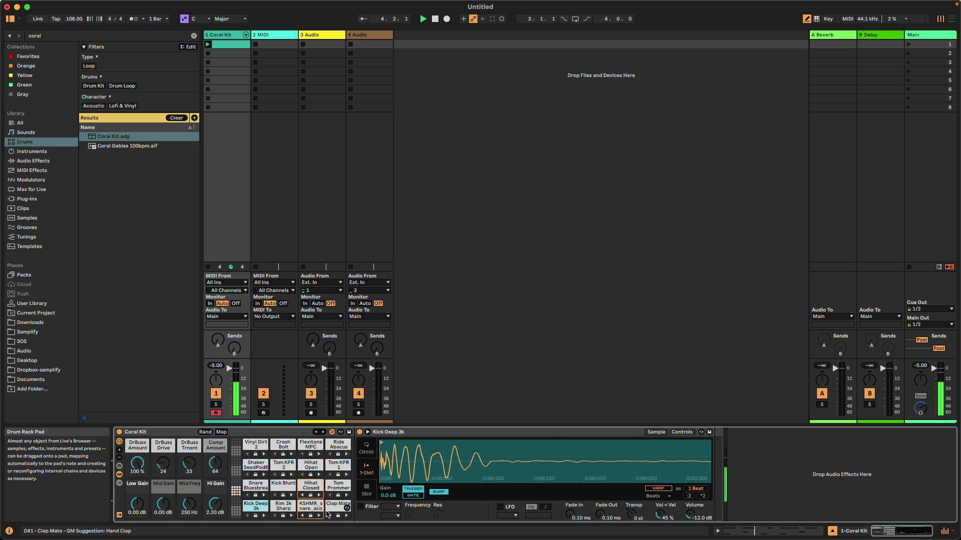
{"action": "left_click", "coordinate": [319, 515]}
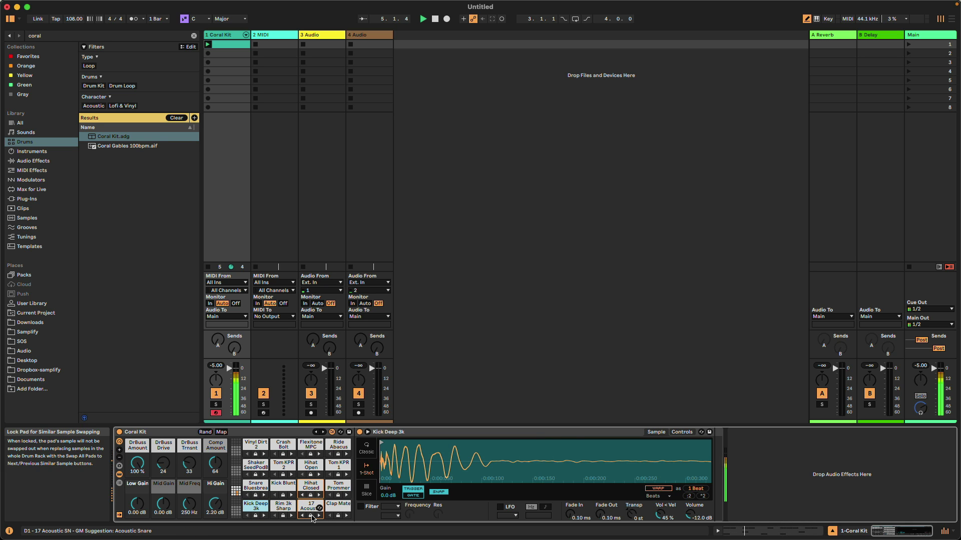
{"action": "left_click", "coordinate": [302, 517]}
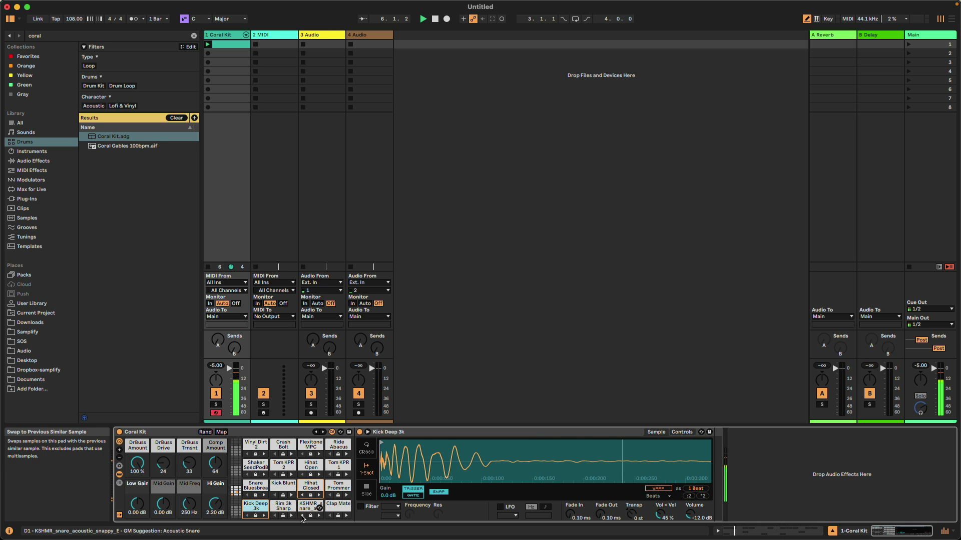
{"action": "key", "text": "space"}
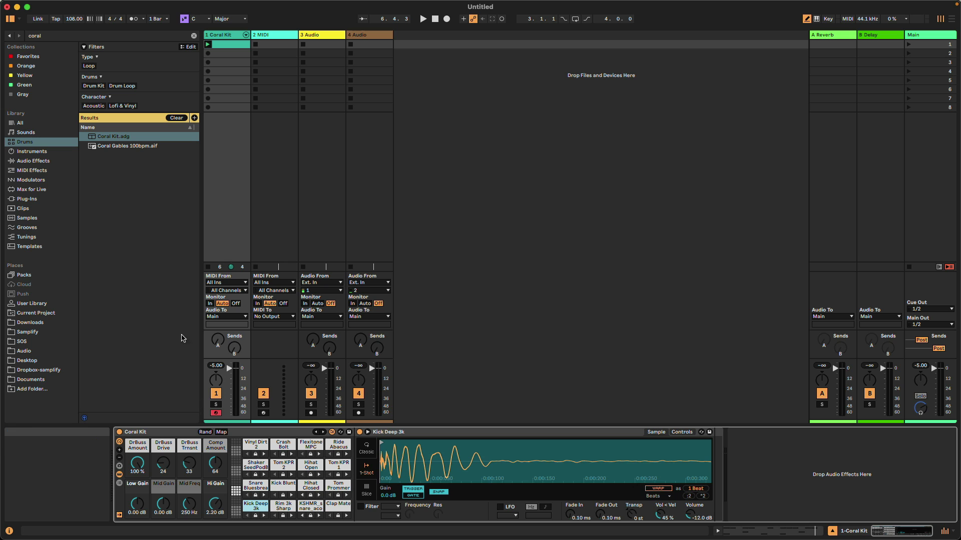
Clear the coral search and drag Scaler 2 from Favorites onto the second MIDI track
{"action": "left_click", "coordinate": [29, 56]}
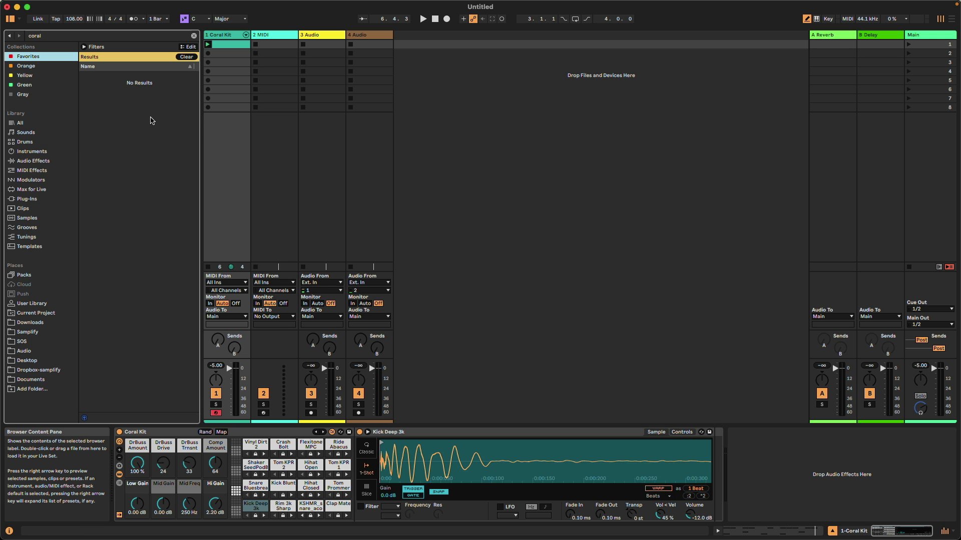
{"action": "left_click", "coordinate": [194, 36]}
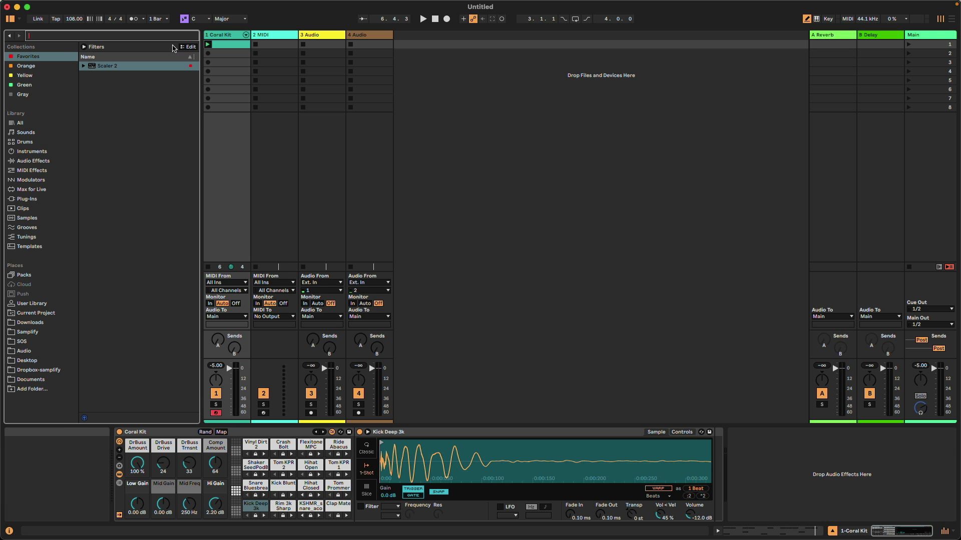
{"action": "left_click", "coordinate": [106, 67]}
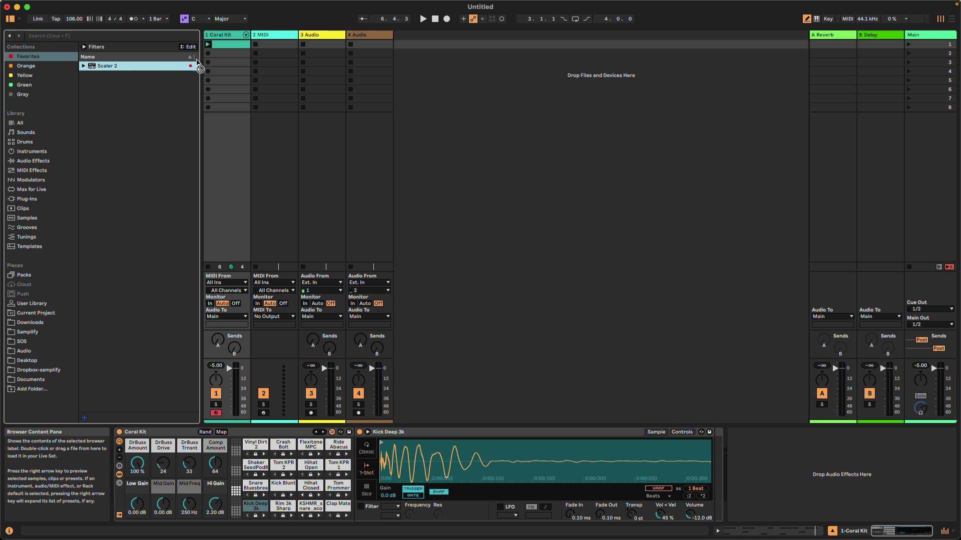
{"action": "left_click_drag", "start_coordinate": [277, 34], "coordinate": [277, 35]}
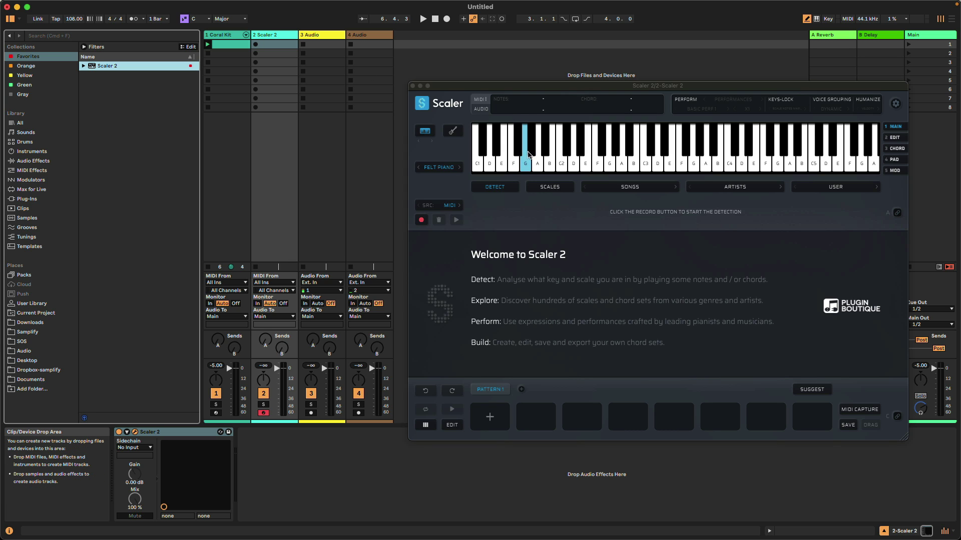
Set Scaler's scale to C Major and load the J-Pop 1 song chord set
{"action": "left_click", "coordinate": [548, 187]}
{"action": "left_click", "coordinate": [515, 254]}
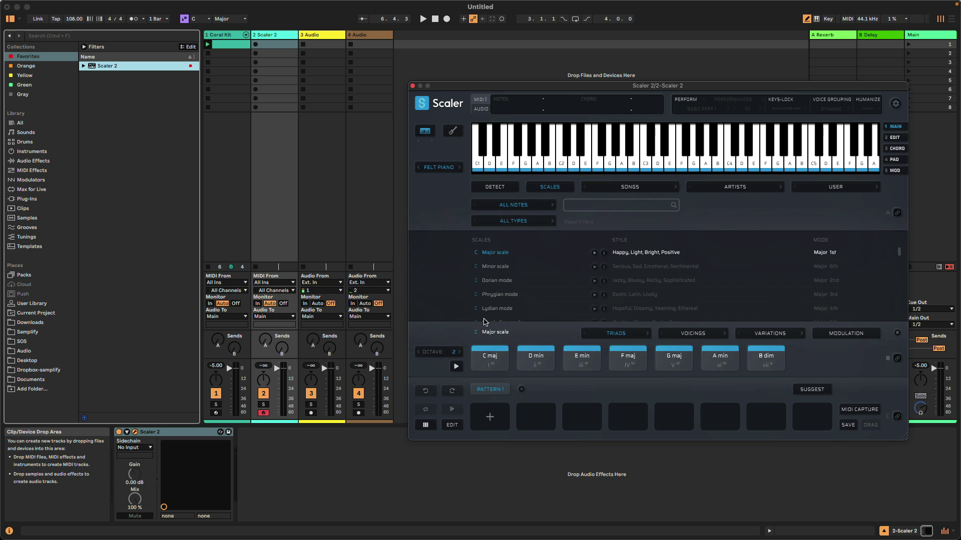
{"action": "left_click", "coordinate": [611, 189]}
{"action": "mouse_move", "coordinate": [613, 193]}
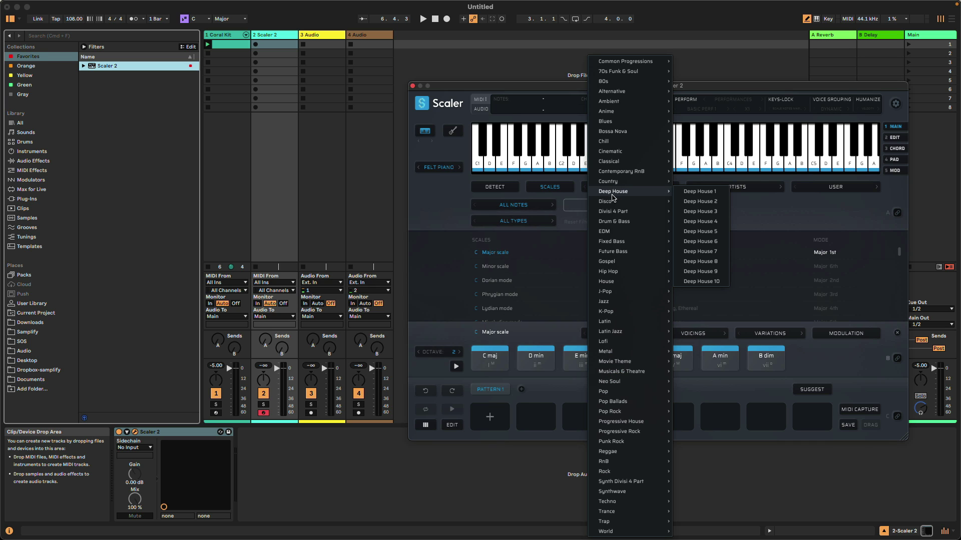
{"action": "mouse_move", "coordinate": [622, 291]}
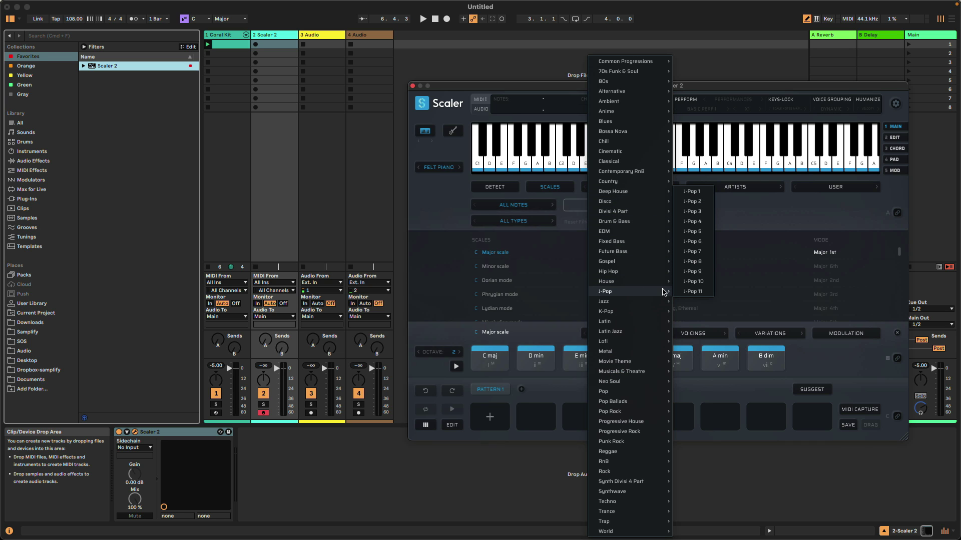
{"action": "left_click", "coordinate": [692, 192]}
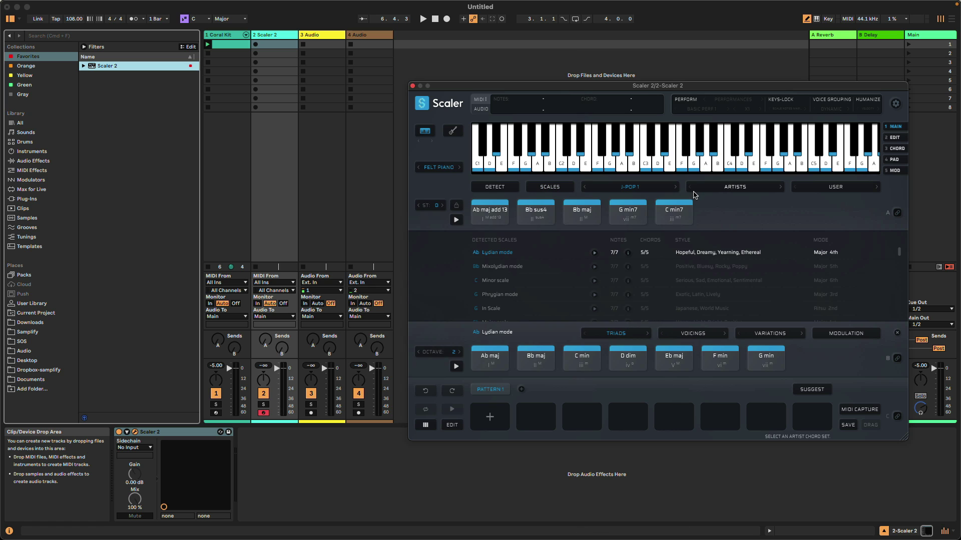
Audition the J-Pop 1 chords and place Ab maj add 13 in the first pattern slot
{"action": "left_click", "coordinate": [575, 212]}
{"action": "left_click", "coordinate": [506, 210]}
{"action": "left_click", "coordinate": [546, 214]}
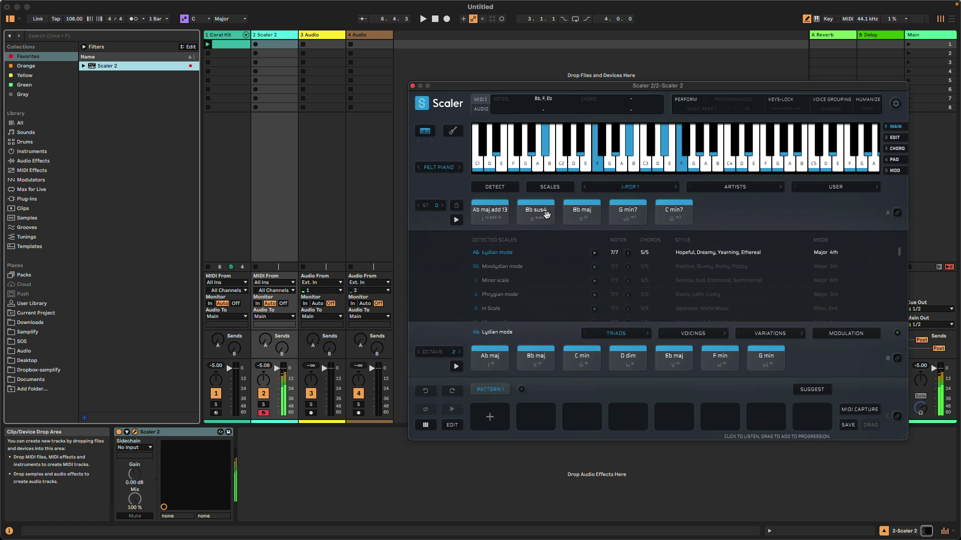
{"action": "left_click", "coordinate": [582, 213]}
{"action": "left_click", "coordinate": [625, 211]}
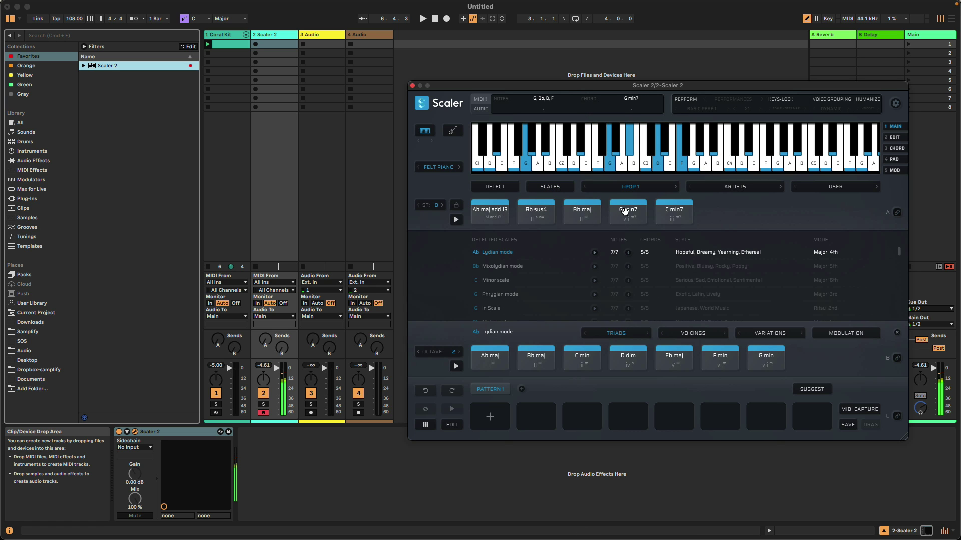
{"action": "left_click", "coordinate": [675, 213]}
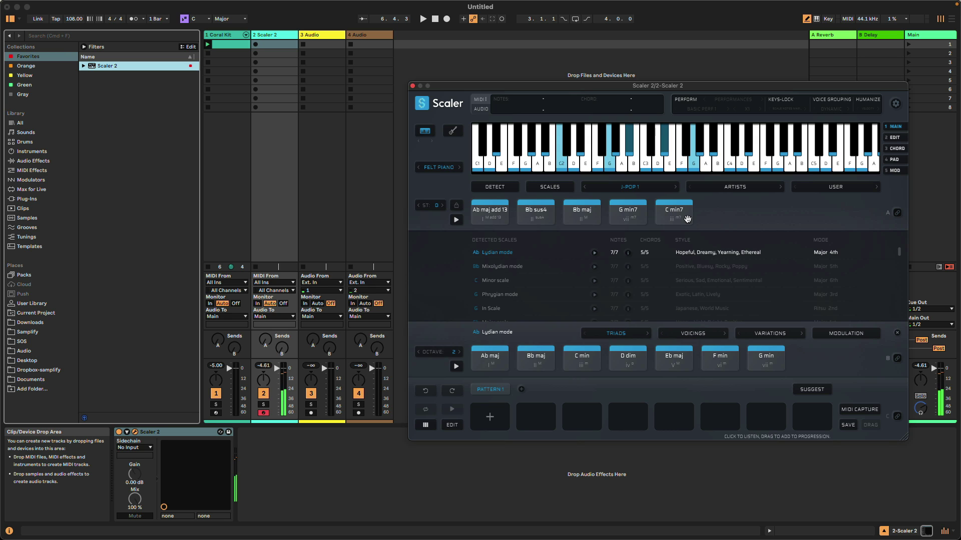
{"action": "left_click", "coordinate": [489, 207]}
{"action": "left_click_drag", "start_coordinate": [488, 207], "coordinate": [490, 418]}
Fill pattern slots 2–4 with Bb sus4, G min7 and C min7
{"action": "left_click_drag", "start_coordinate": [535, 212], "coordinate": [536, 417]}
{"action": "left_click_drag", "start_coordinate": [628, 212], "coordinate": [582, 417]}
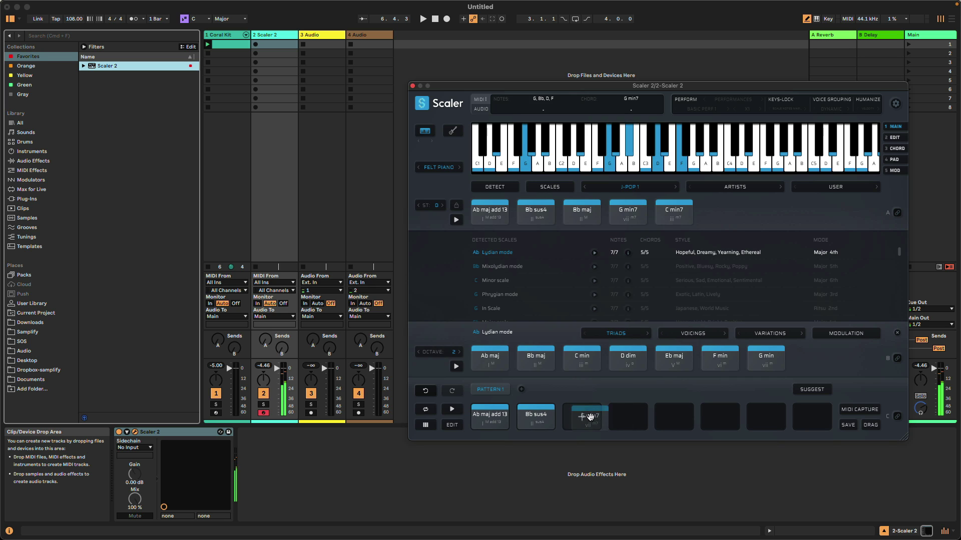
{"action": "left_click_drag", "start_coordinate": [674, 212], "coordinate": [625, 418]}
Preview the four-chord progression twice, checking the plugin settings between plays
{"action": "left_click", "coordinate": [454, 409]}
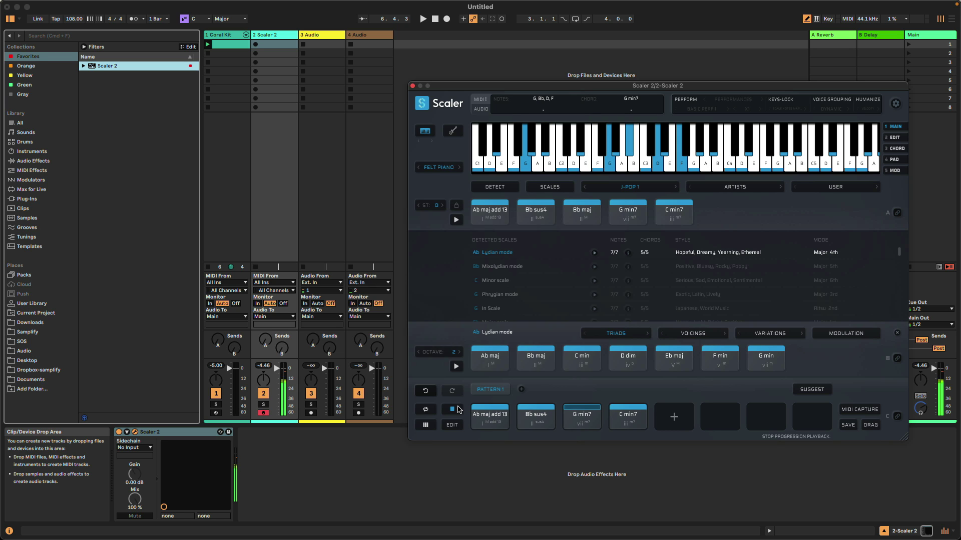
{"action": "left_click", "coordinate": [458, 410]}
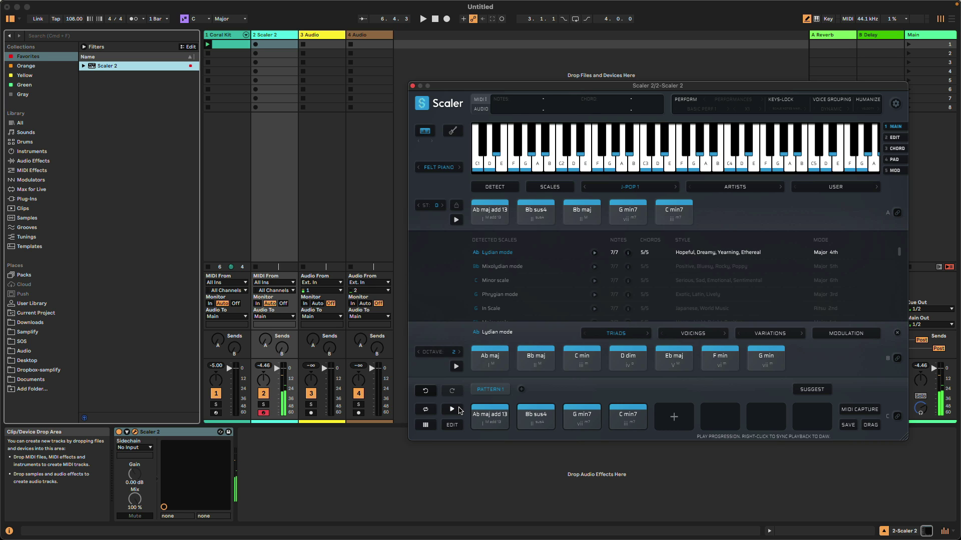
{"action": "left_click", "coordinate": [896, 105]}
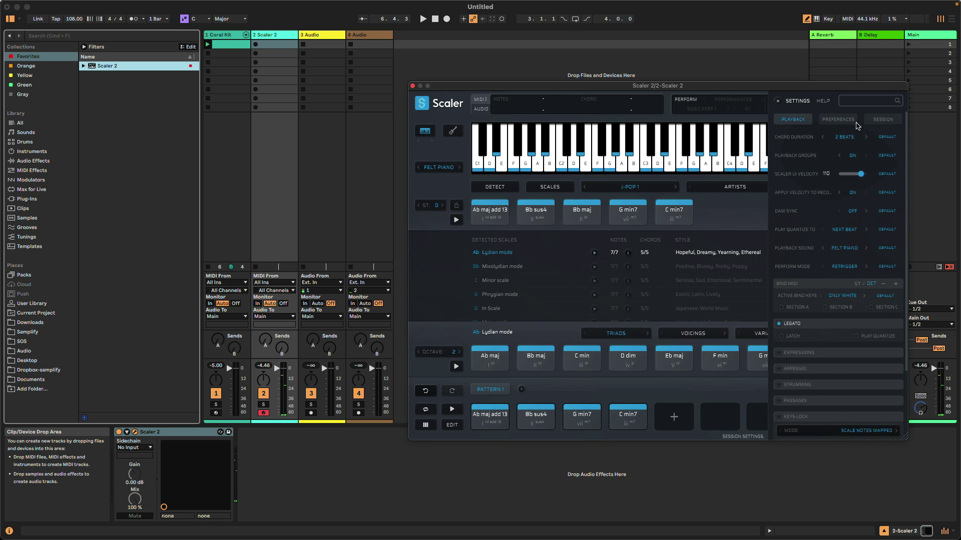
{"action": "left_click", "coordinate": [778, 101]}
{"action": "left_click", "coordinate": [453, 410]}
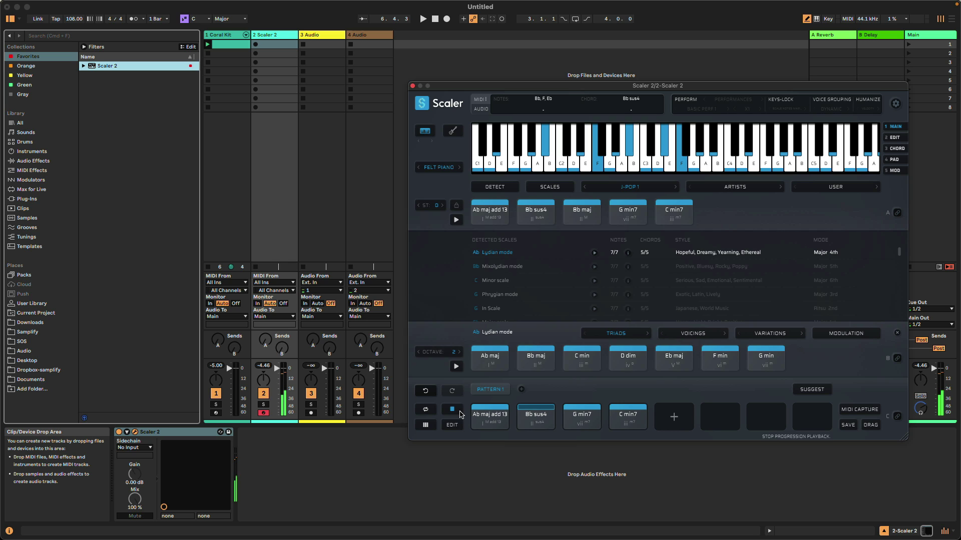
{"action": "left_click", "coordinate": [460, 413]}
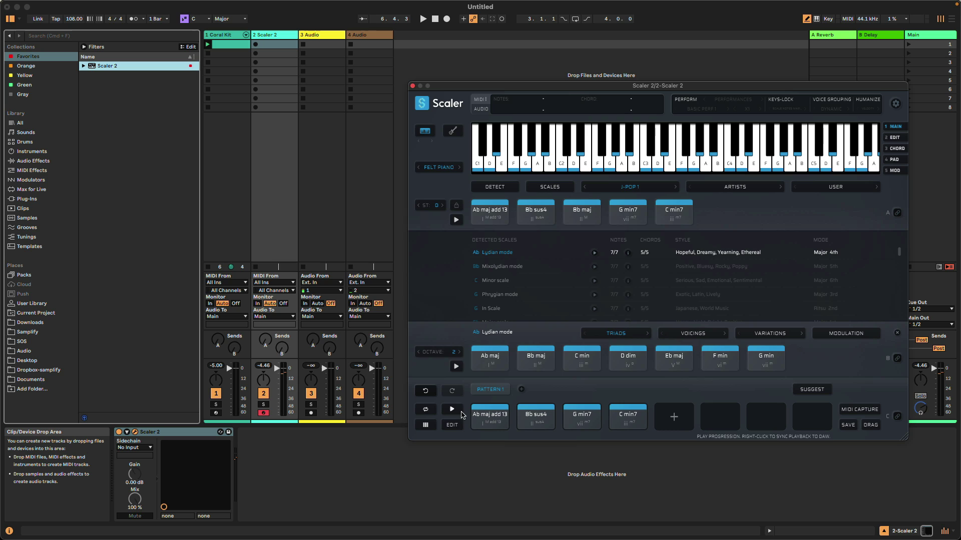
Turn on PERFORM with the Rhythms COMMON 3 pattern and play the progression through
{"action": "left_click", "coordinate": [690, 101]}
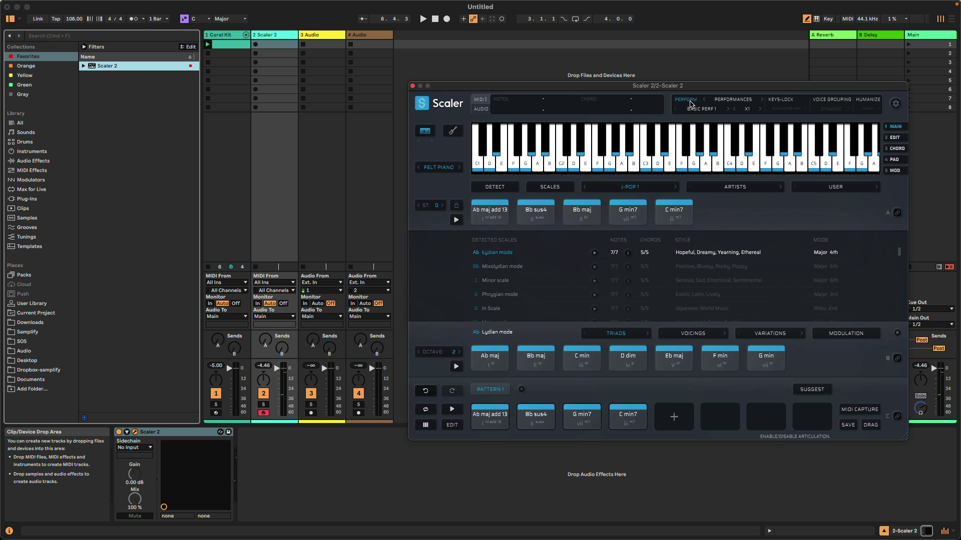
{"action": "left_click", "coordinate": [703, 110]}
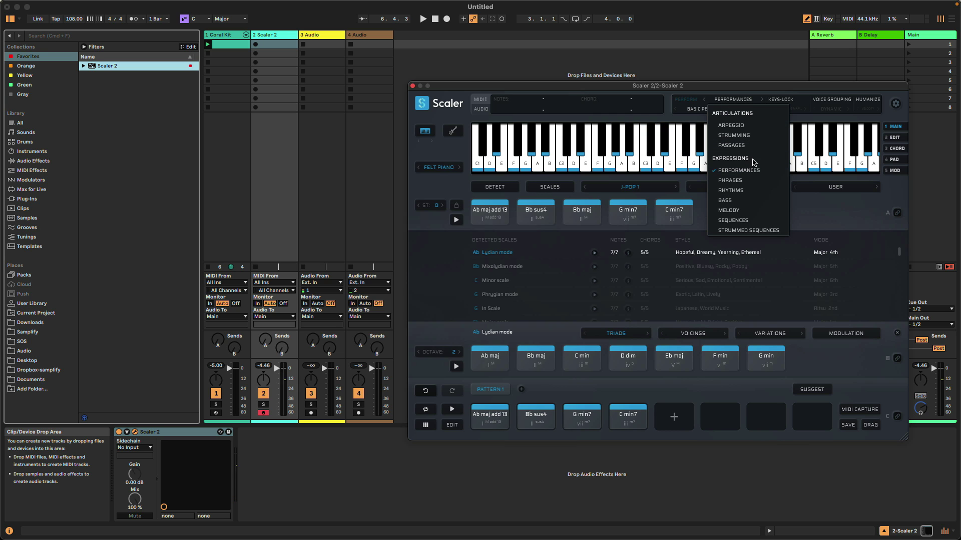
{"action": "left_click", "coordinate": [731, 192]}
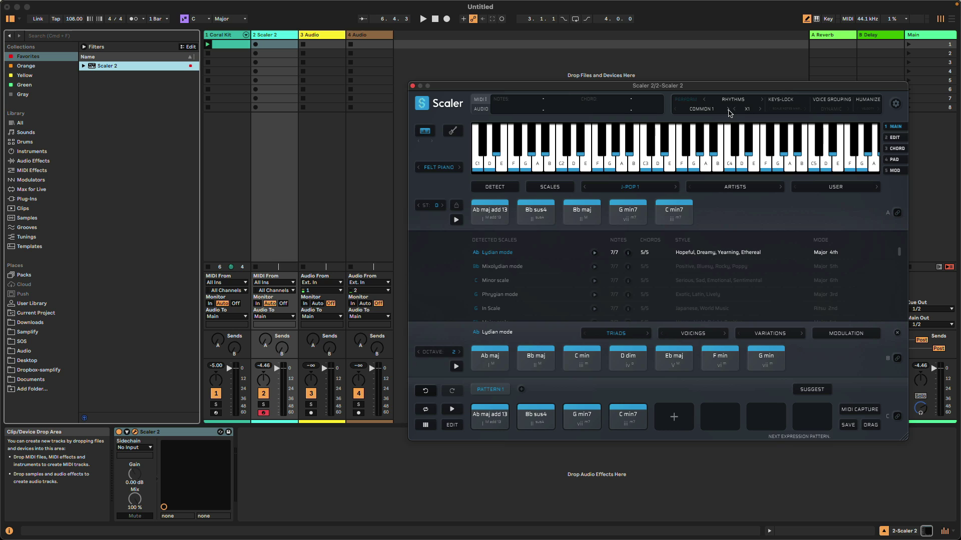
{"action": "left_click", "coordinate": [728, 109]}
{"action": "left_click", "coordinate": [452, 409]}
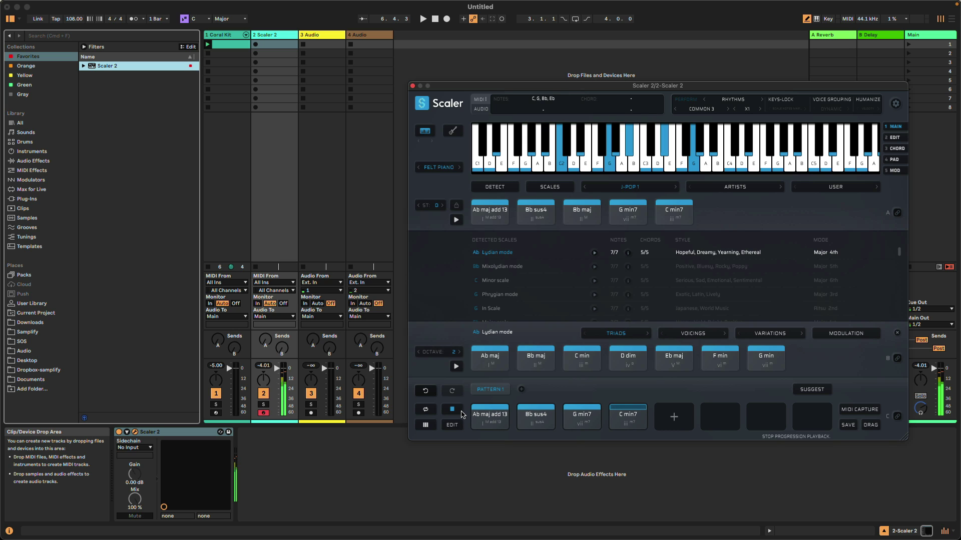
{"action": "left_click", "coordinate": [453, 410]}
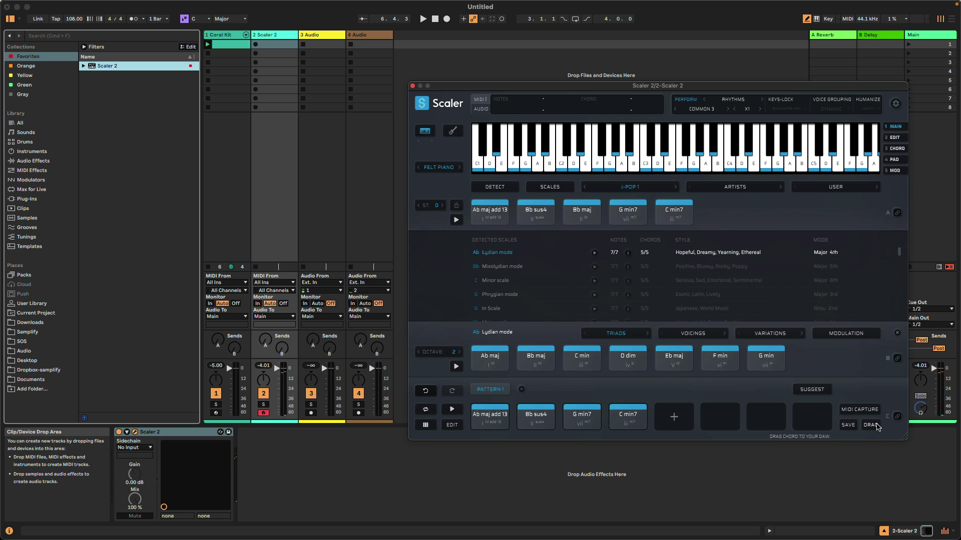
Drop the Scaler progression into track 2's first slot and open its notes in an enlarged piano roll
{"action": "left_click_drag", "start_coordinate": [797, 411], "coordinate": [277, 45]}
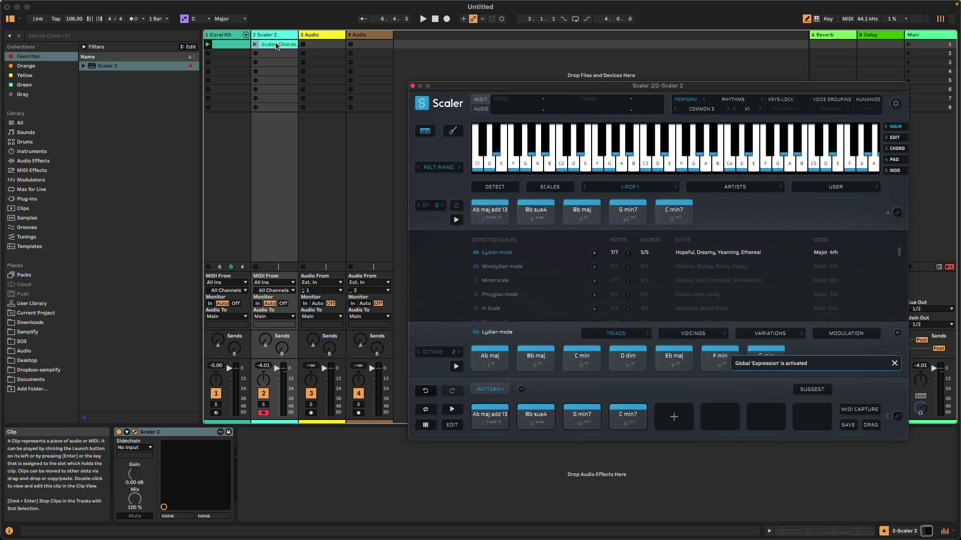
{"action": "left_click", "coordinate": [414, 88]}
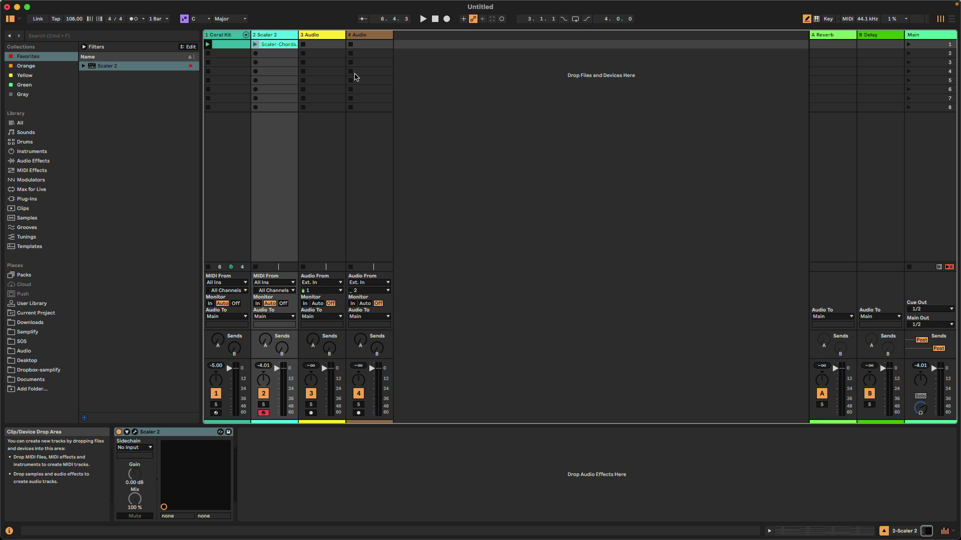
{"action": "double_click", "coordinate": [282, 45]}
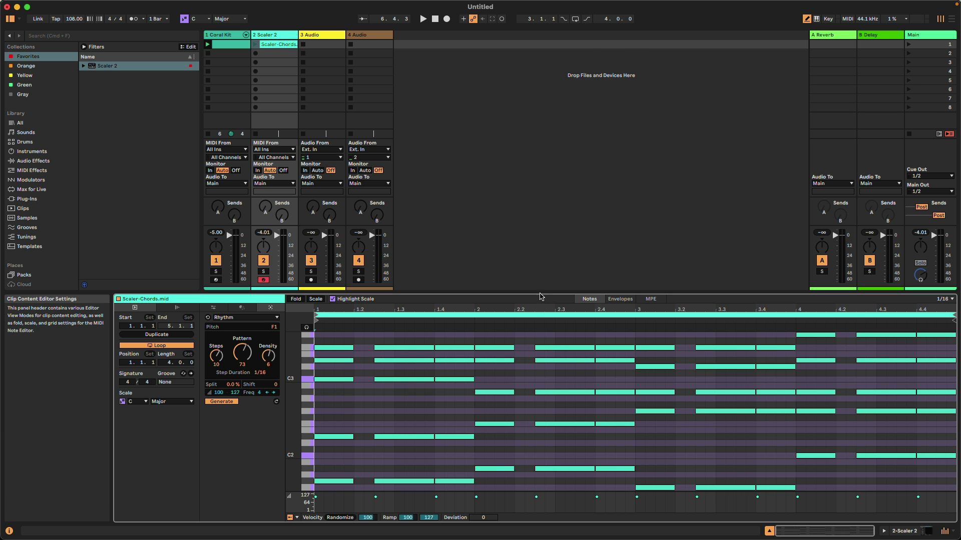
{"action": "left_click_drag", "start_coordinate": [536, 301], "coordinate": [529, 245]}
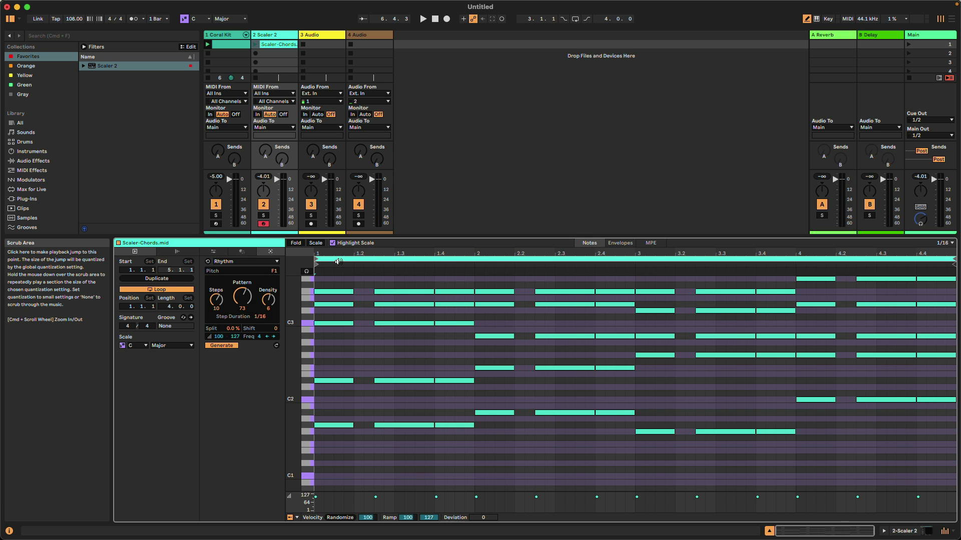
Choose the Time Warp transformation in the clip's Transform tools, with note drawing turned off
{"action": "left_click", "coordinate": [249, 252]}
{"action": "left_click", "coordinate": [250, 261]}
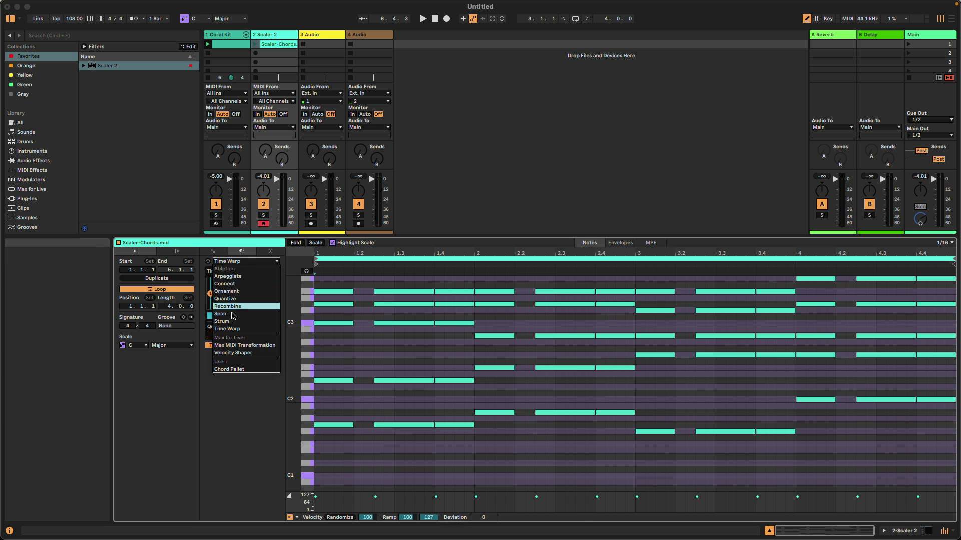
{"action": "left_click", "coordinate": [232, 330]}
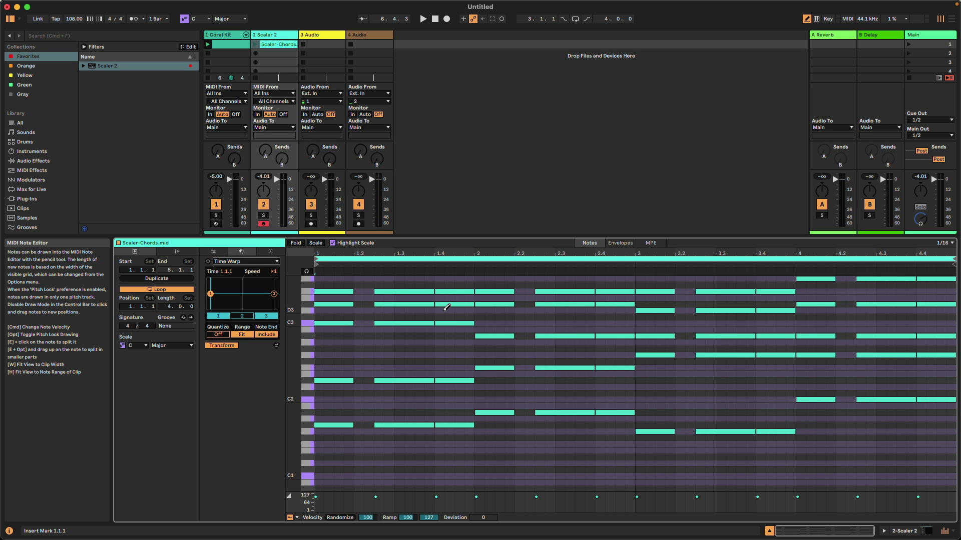
{"action": "key", "text": "b"}
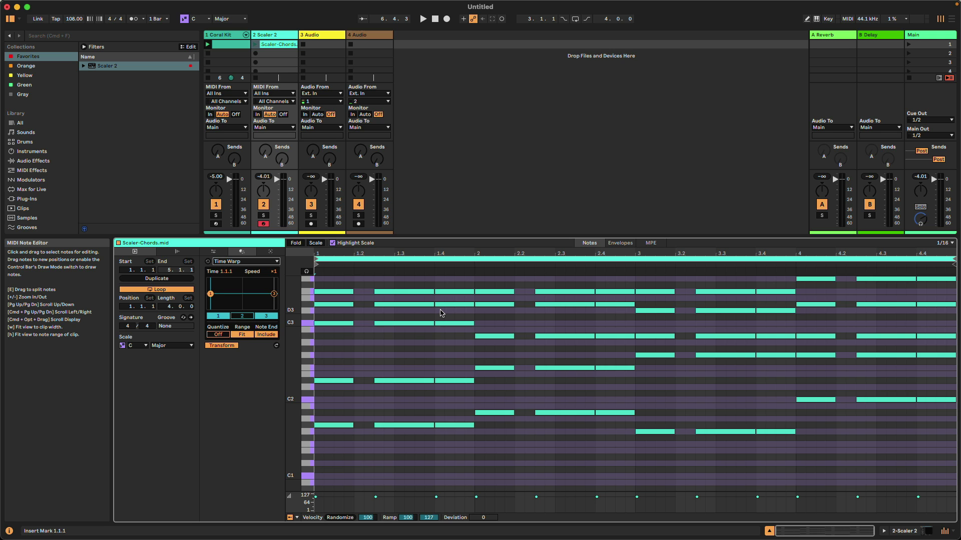
Select the ten chord notes between 1.2.3 and 2.1.1, loop the first bar, and audition them
{"action": "left_click_drag", "start_coordinate": [405, 332], "coordinate": [431, 371]}
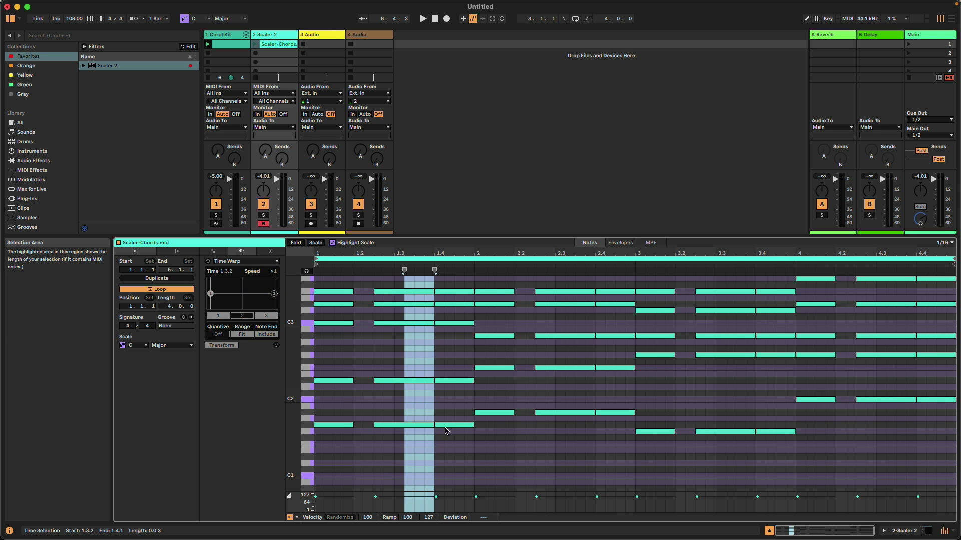
{"action": "left_click_drag", "start_coordinate": [450, 448], "coordinate": [403, 283]}
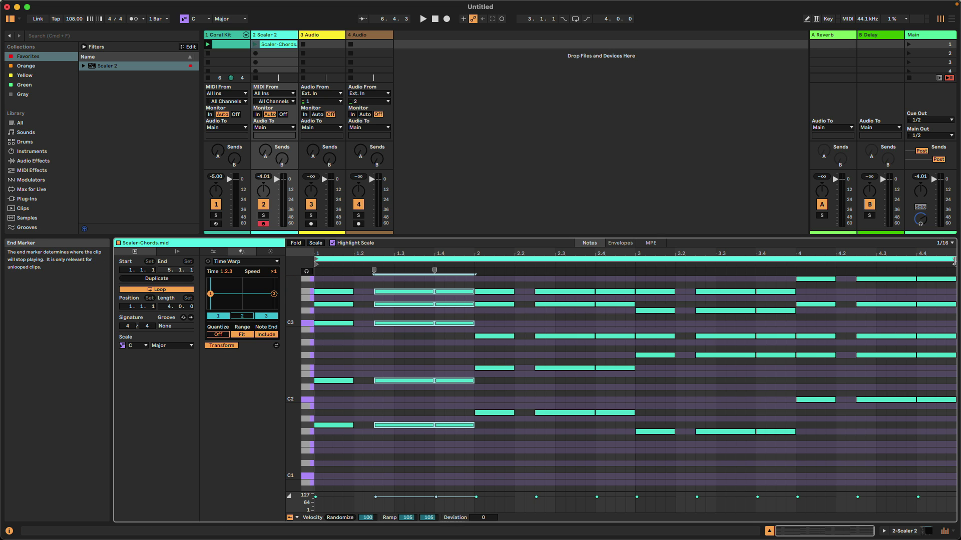
{"action": "left_click_drag", "start_coordinate": [953, 259], "coordinate": [475, 264]}
{"action": "left_click_drag", "start_coordinate": [433, 442], "coordinate": [385, 313]}
{"action": "key", "text": "space"}
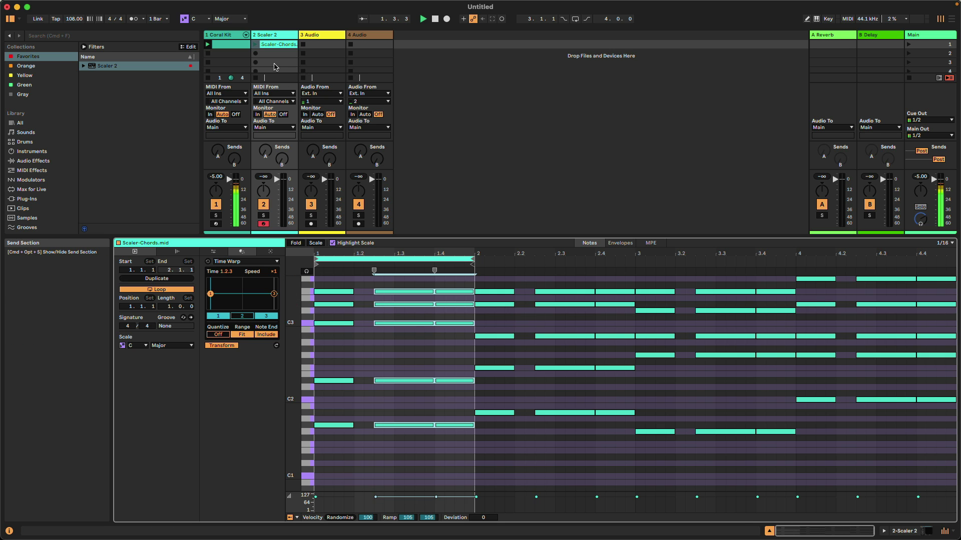
{"action": "left_click", "coordinate": [256, 45]}
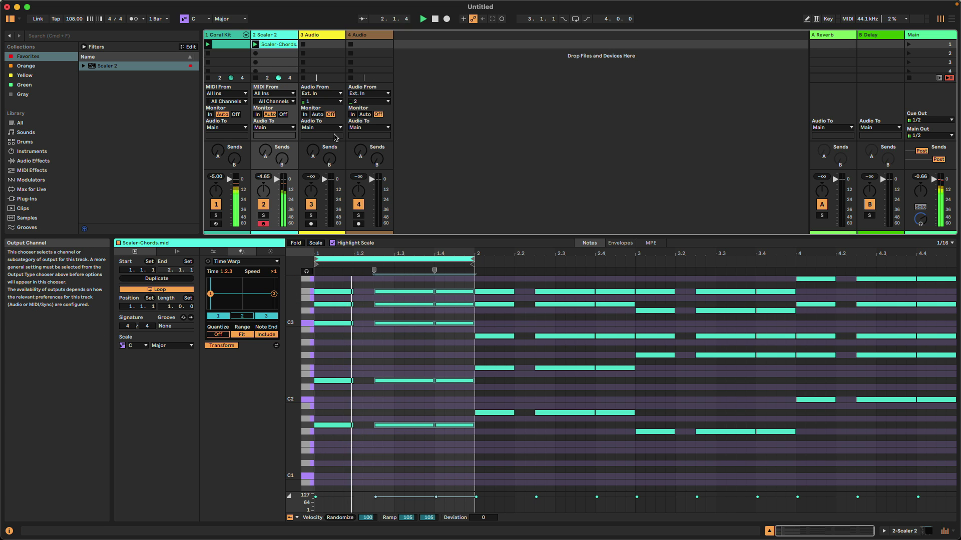
{"action": "key", "text": "space"}
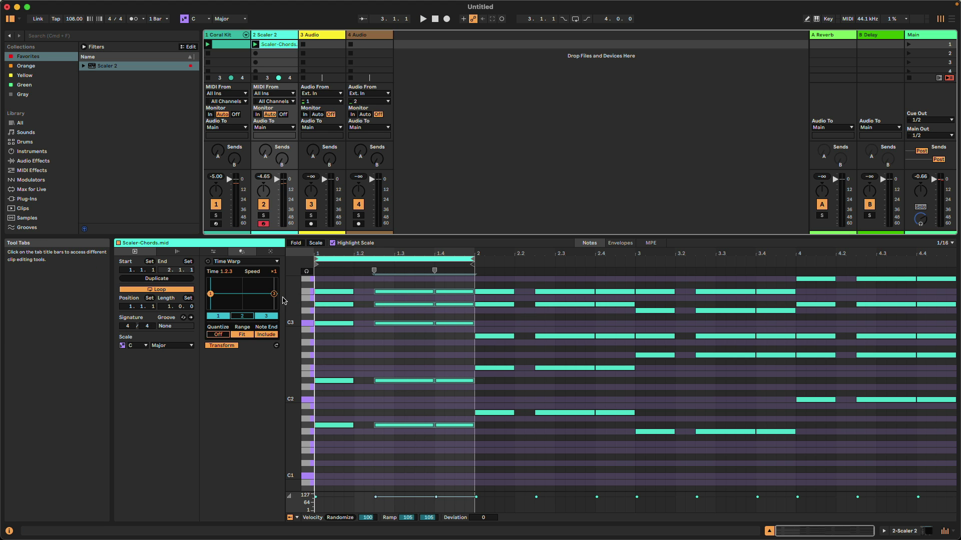
Drag the Time Warp end breakpoint down to ×0.1 so the selected chords slow toward the end
{"action": "left_click_drag", "start_coordinate": [274, 293], "coordinate": [274, 301]}
{"action": "left_click_drag", "start_coordinate": [209, 300], "coordinate": [293, 277]}
{"action": "key", "text": "space"}
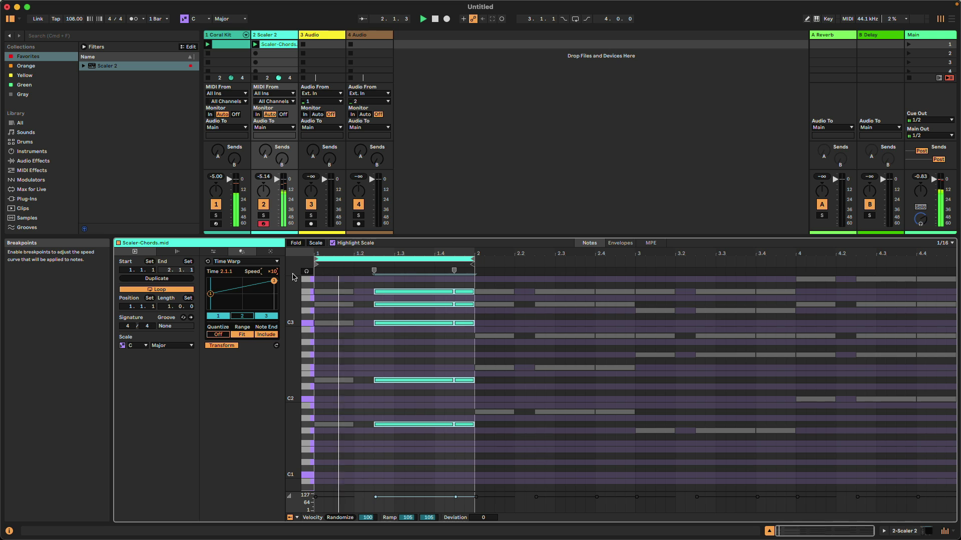
{"action": "left_click_drag", "start_coordinate": [293, 278], "coordinate": [293, 316]}
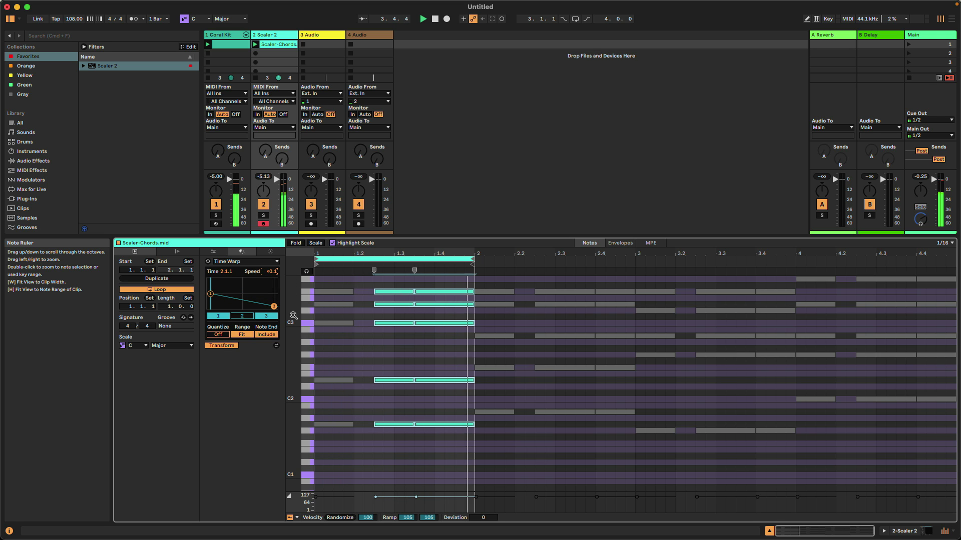
Extend the clip loop to all four bars, ending at 5.1.1, and play the clip
{"action": "left_click", "coordinate": [384, 337]}
{"action": "left_click", "coordinate": [394, 304]}
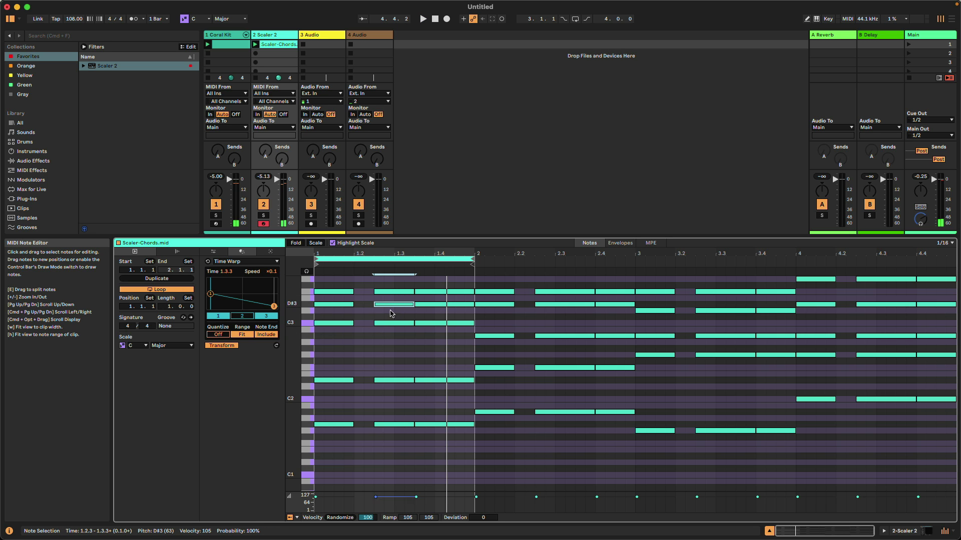
{"action": "mouse_move", "coordinate": [473, 259]}
{"action": "left_mouse_down"}
{"action": "mouse_move", "coordinate": [748, 284]}
{"action": "mouse_move", "coordinate": [951, 270]}
{"action": "mouse_move", "coordinate": [946, 258]}
{"action": "mouse_move", "coordinate": [901, 258]}
{"action": "mouse_move", "coordinate": [917, 259]}
{"action": "left_mouse_up"}
{"action": "key", "text": "space"}
{"action": "left_click", "coordinate": [426, 342]}
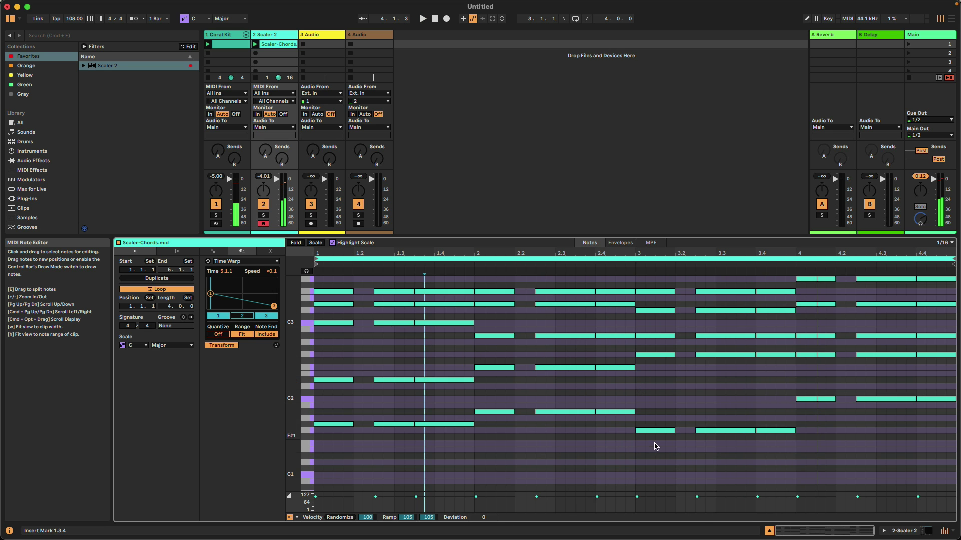
Select the ten chord notes from 3.2.3 to 4.1.1 and pull the Time Warp end breakpoint down
{"action": "left_click", "coordinate": [781, 443]}
{"action": "left_click_drag", "start_coordinate": [780, 448], "coordinate": [721, 287]}
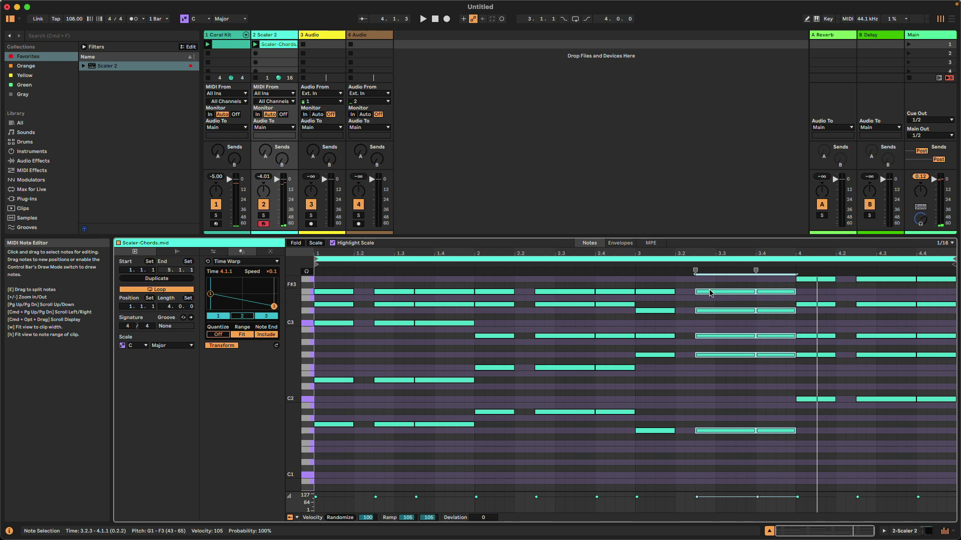
{"action": "left_click_drag", "start_coordinate": [276, 307], "coordinate": [276, 320]}
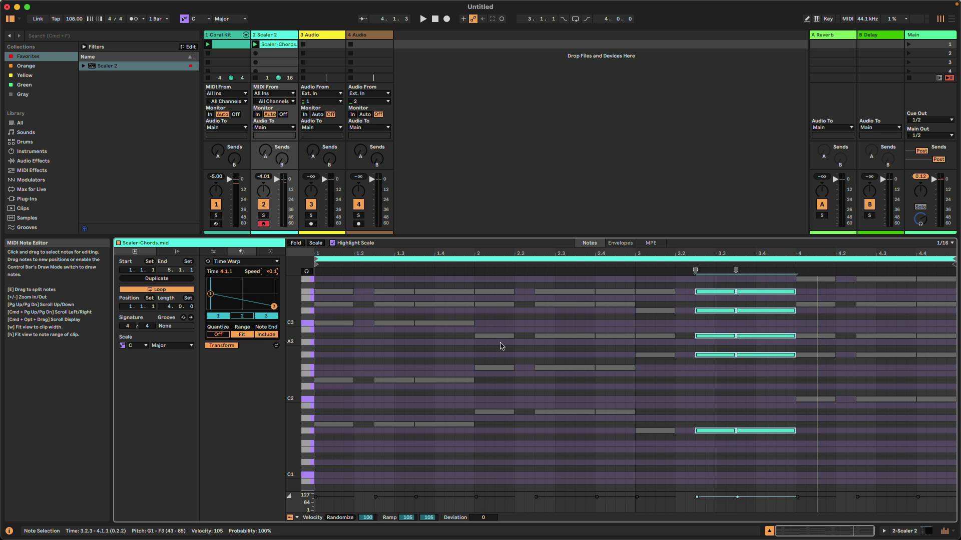
{"action": "left_click", "coordinate": [525, 325]}
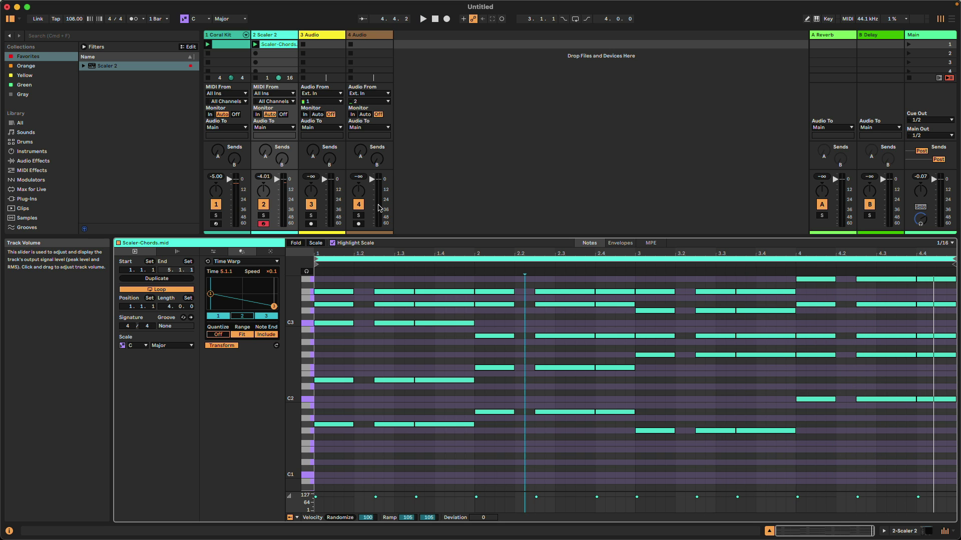
Deactivate the Scaler 2 track and expand the Meld instrument presets in the browser
{"action": "left_click", "coordinate": [276, 35]}
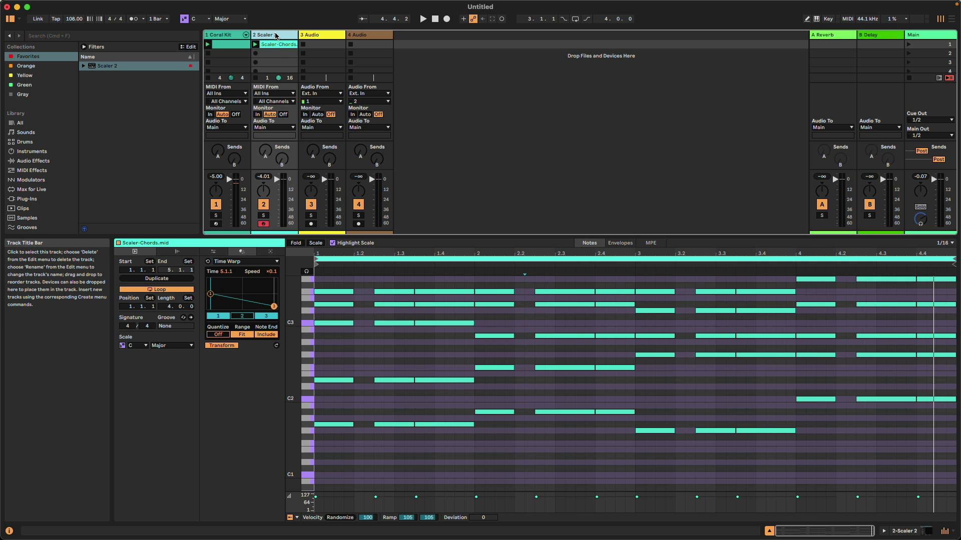
{"action": "left_click", "coordinate": [265, 202]}
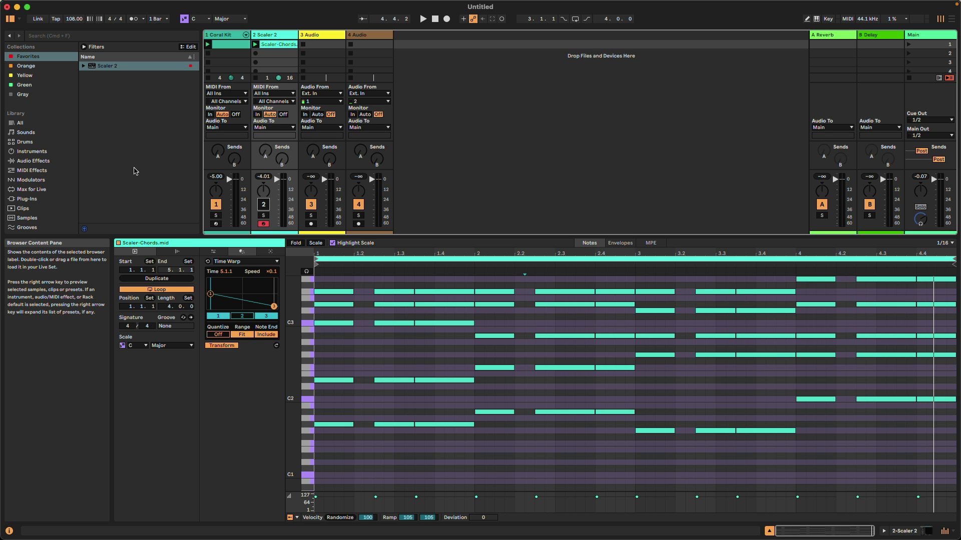
{"action": "left_click", "coordinate": [46, 151]}
{"action": "scroll", "coordinate": [116, 168], "scroll_direction": "down", "scroll_amount": 10}
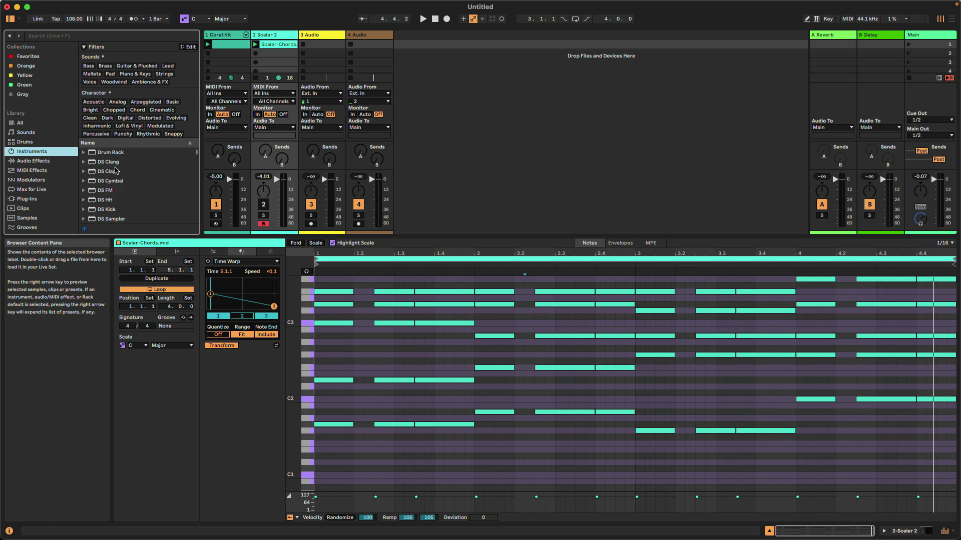
{"action": "scroll", "coordinate": [117, 168], "scroll_direction": "down", "scroll_amount": 1}
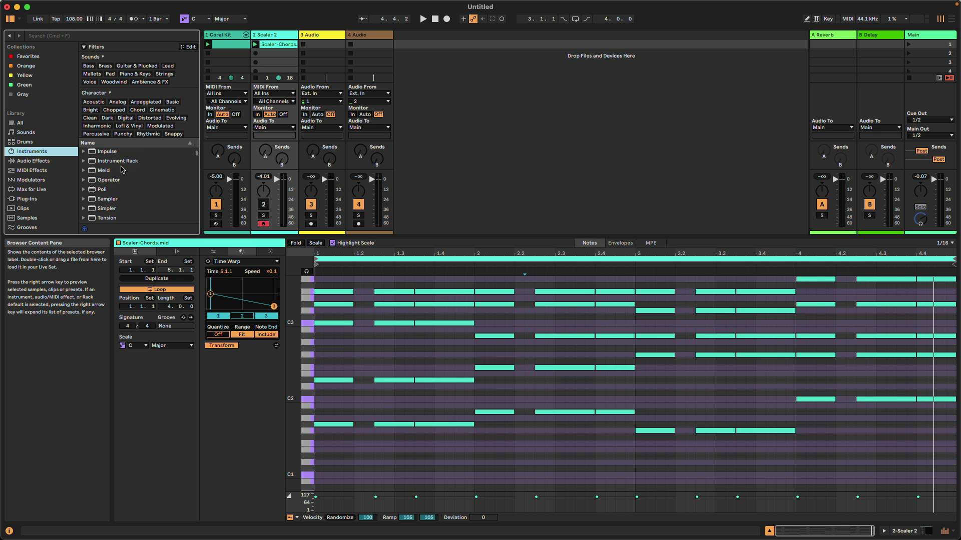
{"action": "left_click", "coordinate": [118, 168]}
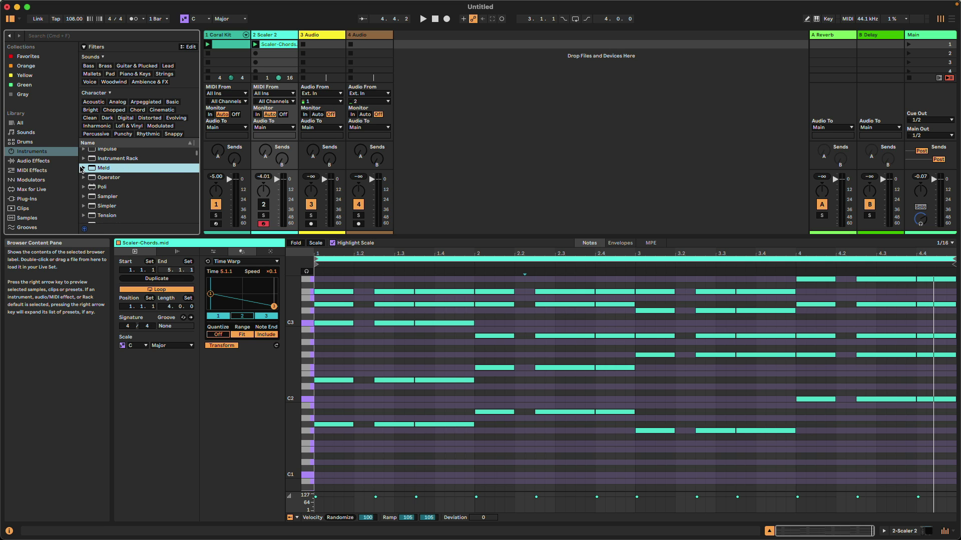
{"action": "left_click", "coordinate": [83, 168]}
{"action": "left_click_drag", "start_coordinate": [189, 235], "coordinate": [192, 440]}
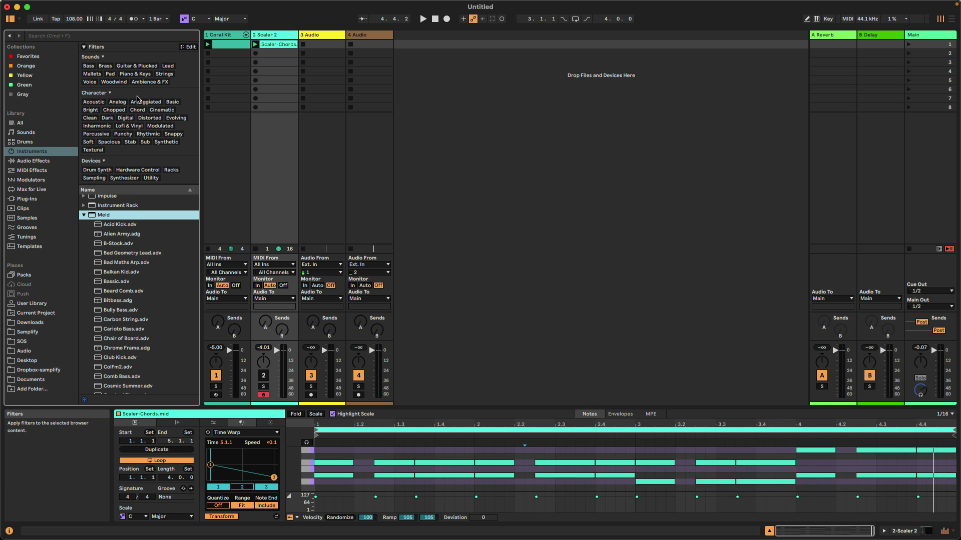
Filter to Piano & Keys, preview Flab.adv, and place it on a new MIDI track
{"action": "left_click", "coordinate": [141, 75]}
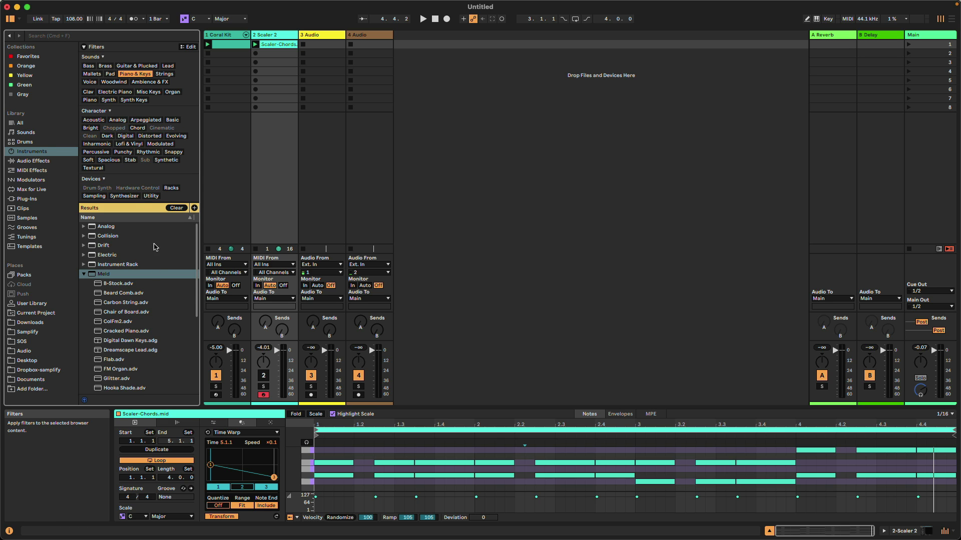
{"action": "scroll", "coordinate": [152, 280], "scroll_direction": "down", "scroll_amount": 5}
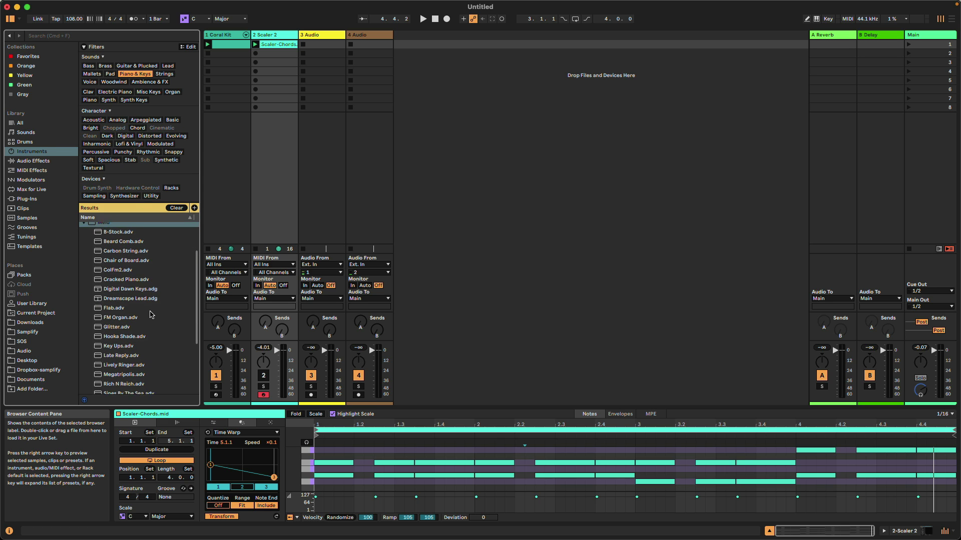
{"action": "scroll", "coordinate": [152, 315], "scroll_direction": "down", "scroll_amount": 2}
{"action": "scroll", "coordinate": [153, 314], "scroll_direction": "down", "scroll_amount": 3}
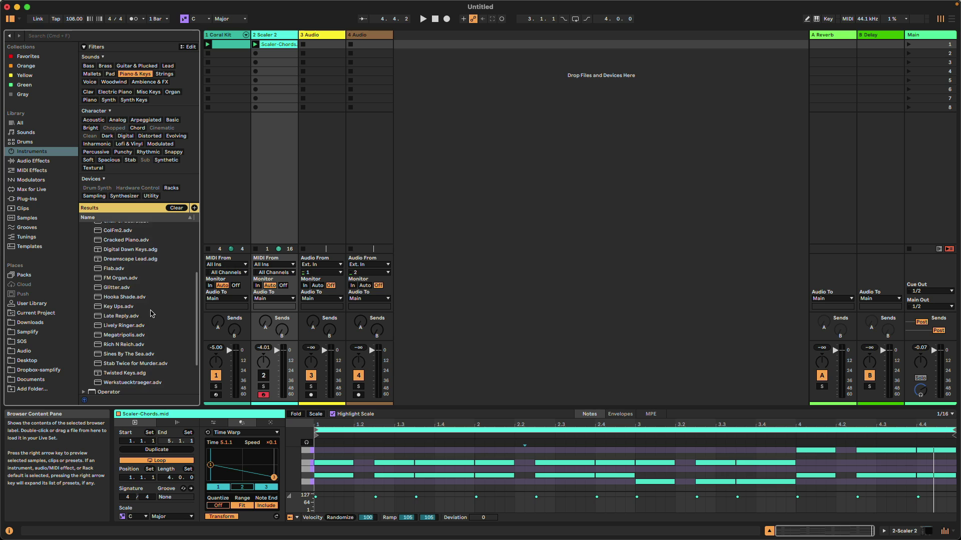
{"action": "left_click", "coordinate": [122, 265]}
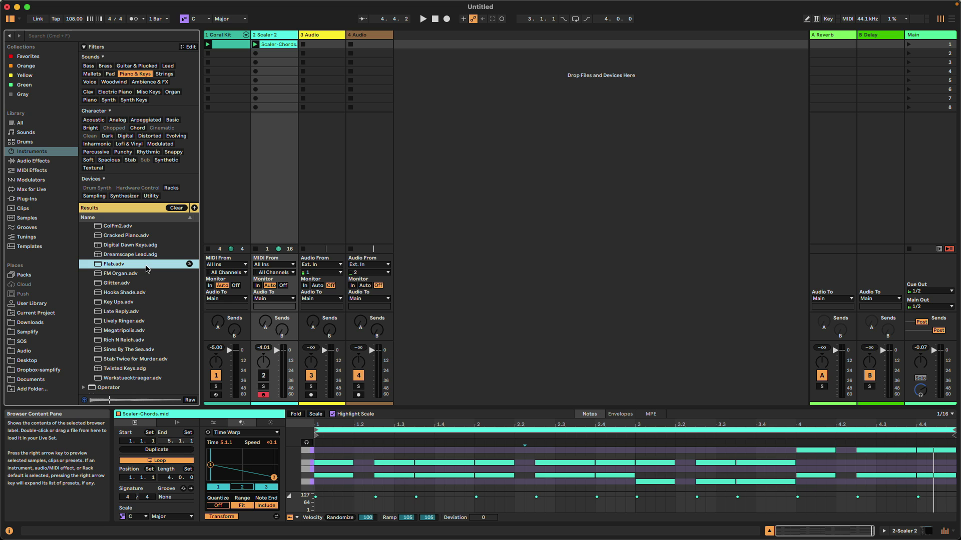
{"action": "left_click_drag", "start_coordinate": [194, 241], "coordinate": [436, 72]}
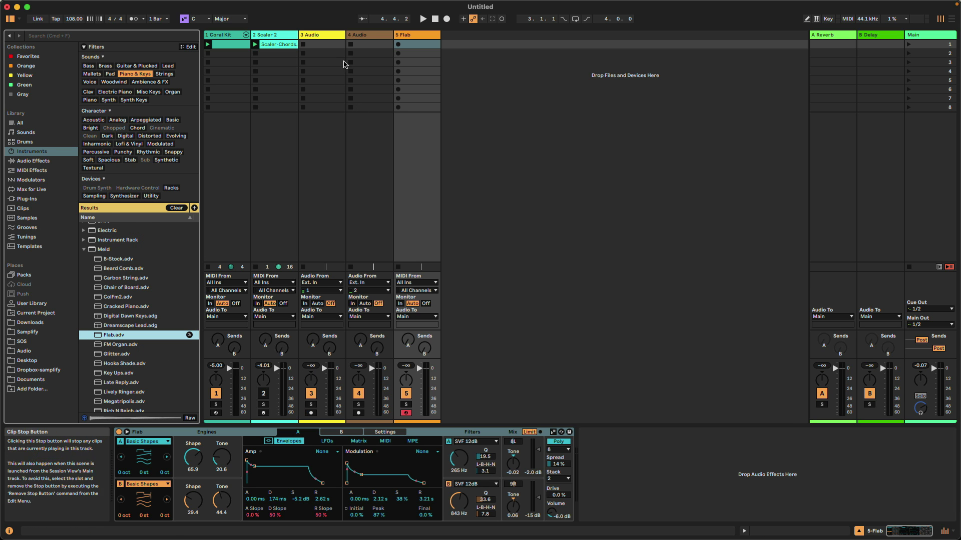
Copy Scaler-Chords into Flab's first slot, play it, and open its notes in a taller editor
{"action": "left_click", "coordinate": [284, 47]}
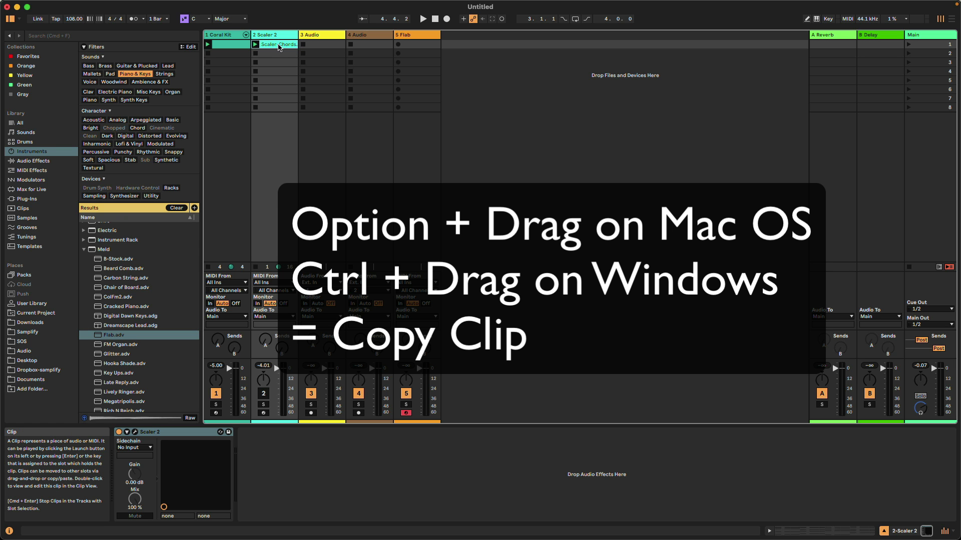
{"action": "left_click_drag", "start_coordinate": [275, 46], "coordinate": [425, 46]}
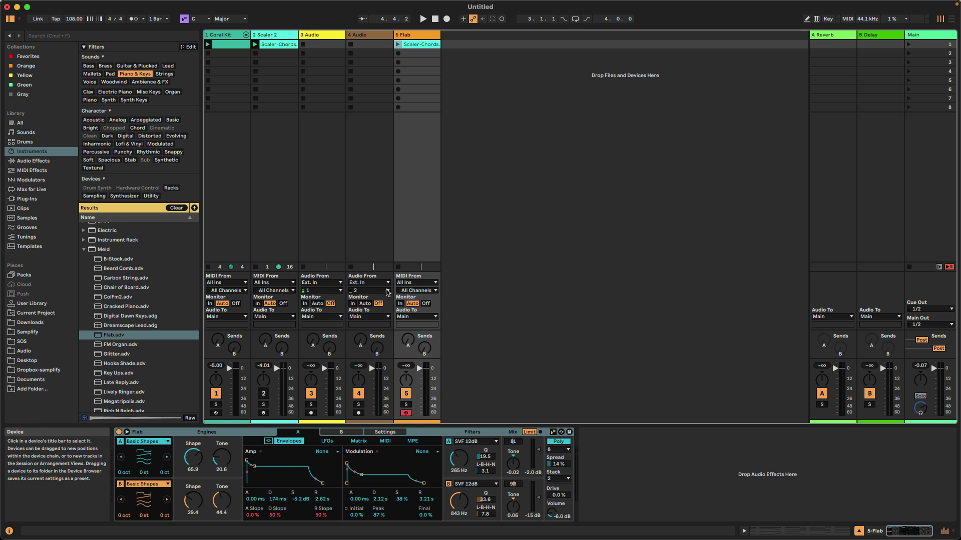
{"action": "key", "text": "space"}
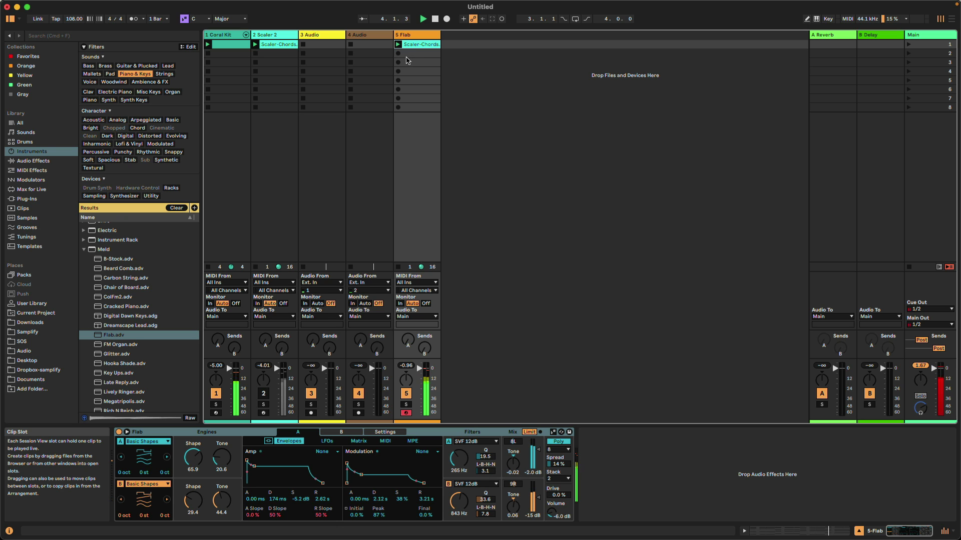
{"action": "key", "text": "space"}
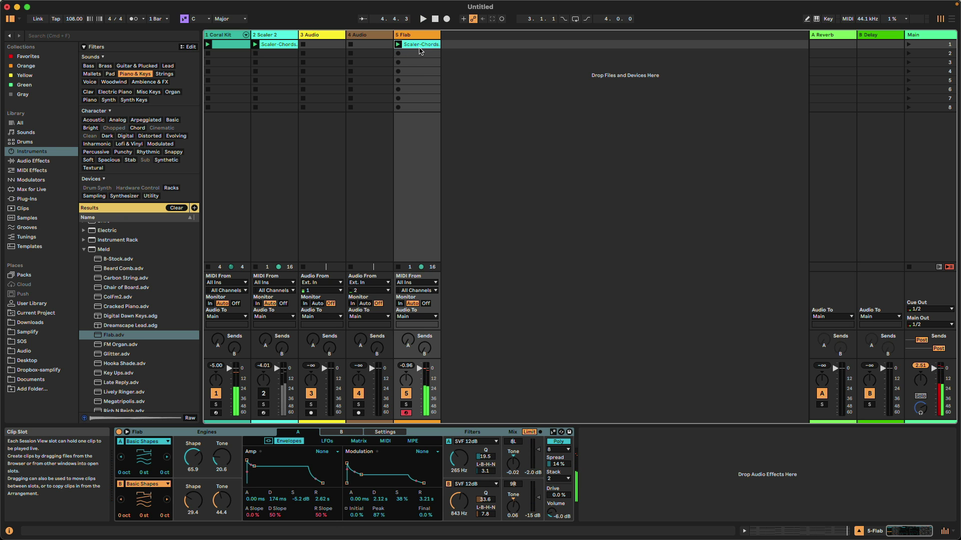
{"action": "left_click", "coordinate": [419, 46]}
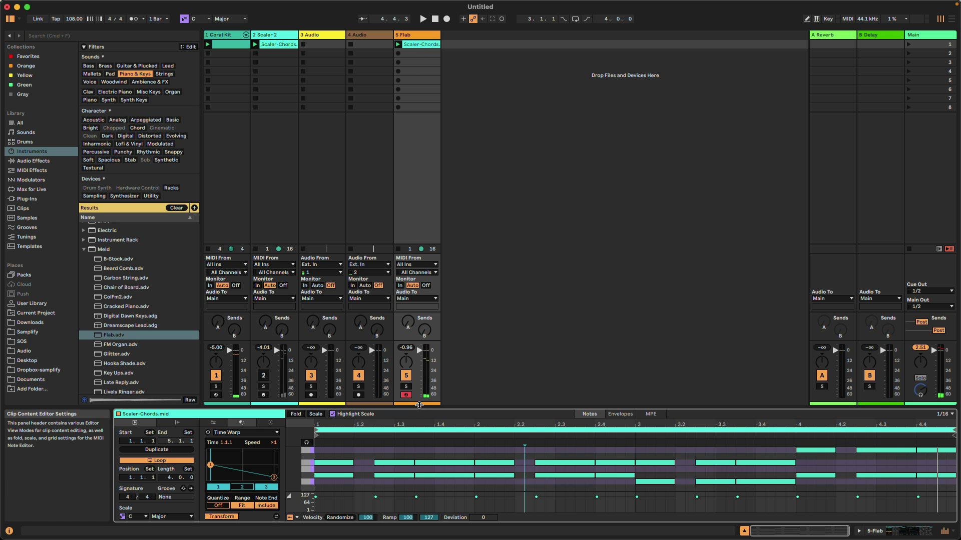
{"action": "left_click_drag", "start_coordinate": [419, 407], "coordinate": [435, 261]}
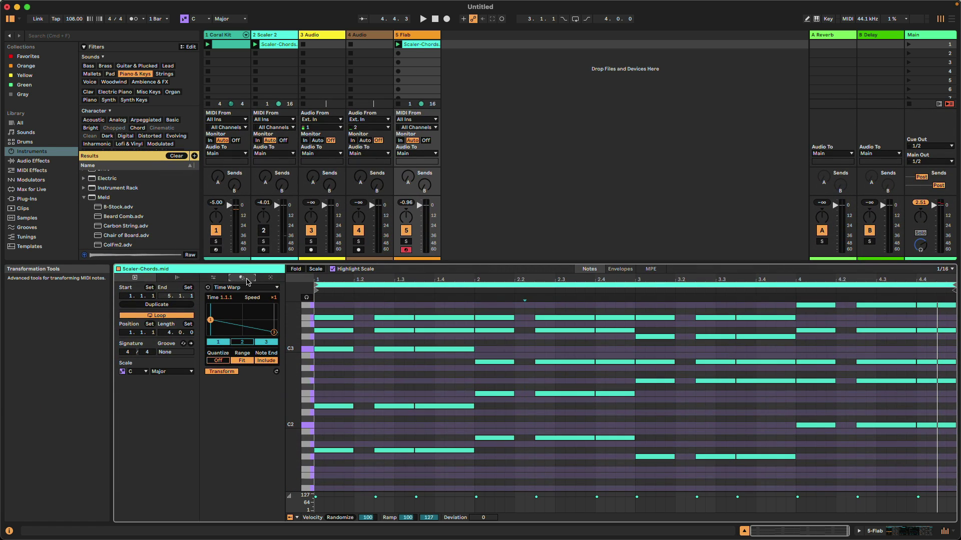
Apply Strum to the Flab clip's chords with High at 70% and Tension at -36%
{"action": "left_click", "coordinate": [247, 288]}
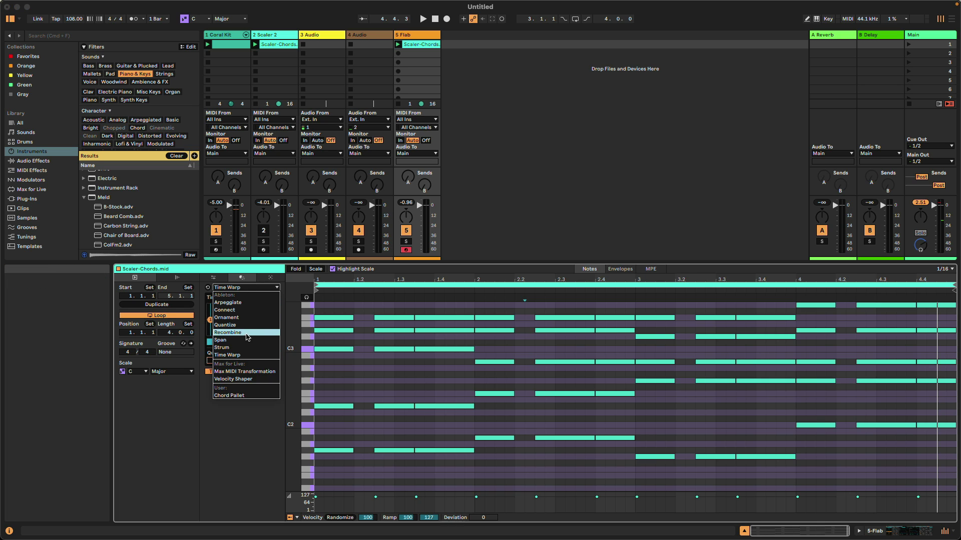
{"action": "left_click", "coordinate": [244, 347]}
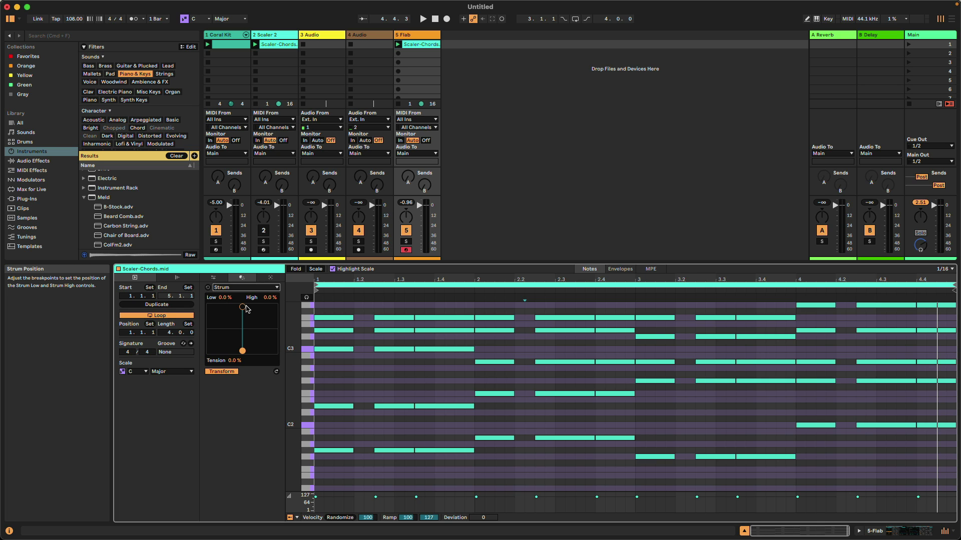
{"action": "left_click_drag", "start_coordinate": [243, 308], "coordinate": [264, 307]}
{"action": "key", "text": "space"}
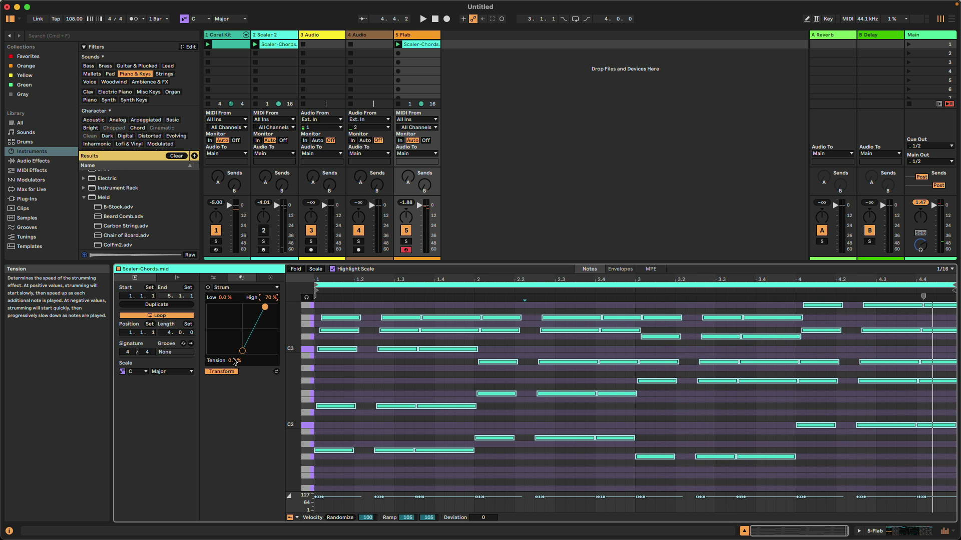
{"action": "mouse_move", "coordinate": [234, 361]}
{"action": "left_mouse_down"}
{"action": "mouse_move", "coordinate": [233, 393]}
{"action": "mouse_move", "coordinate": [234, 361]}
{"action": "left_mouse_up"}
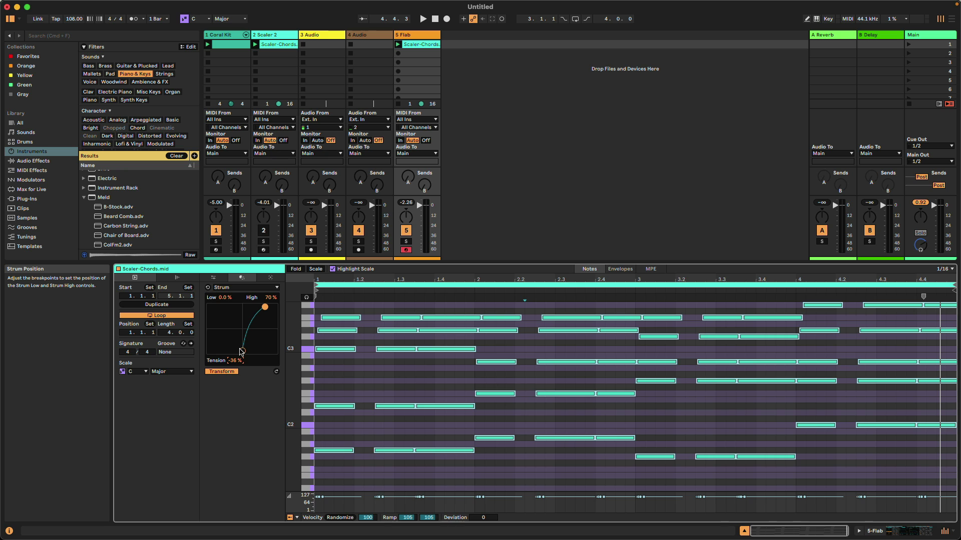
{"action": "left_click_drag", "start_coordinate": [256, 264], "coordinate": [190, 375]}
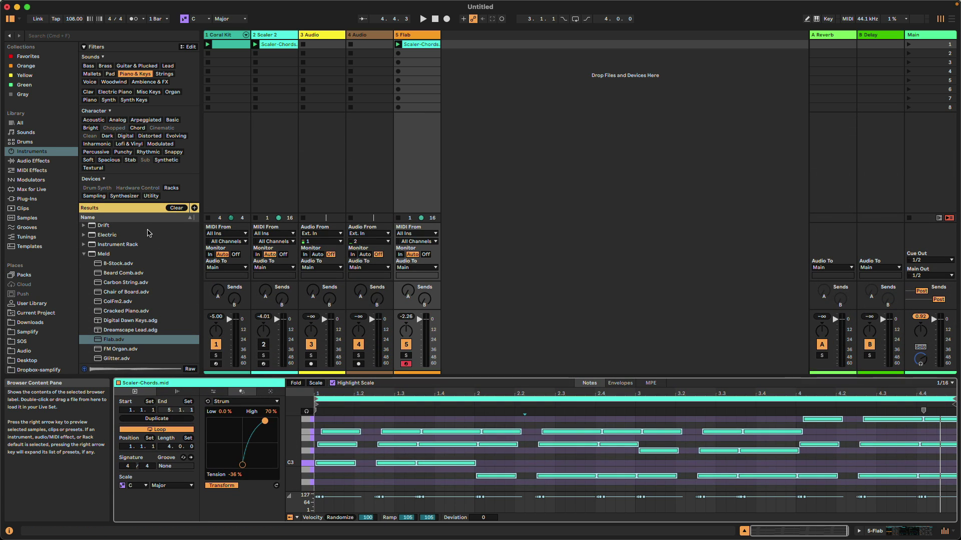
Filter the Meld presets to Bass, audition them, and create a new track with Bassic.adv
{"action": "left_click", "coordinate": [138, 75]}
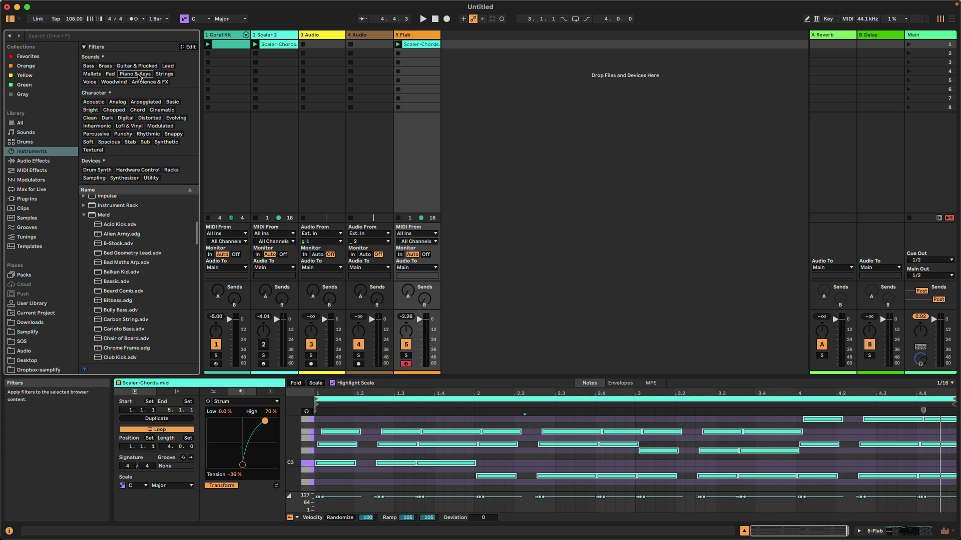
{"action": "left_click", "coordinate": [88, 66]}
{"action": "scroll", "coordinate": [151, 295], "scroll_direction": "down", "scroll_amount": 2}
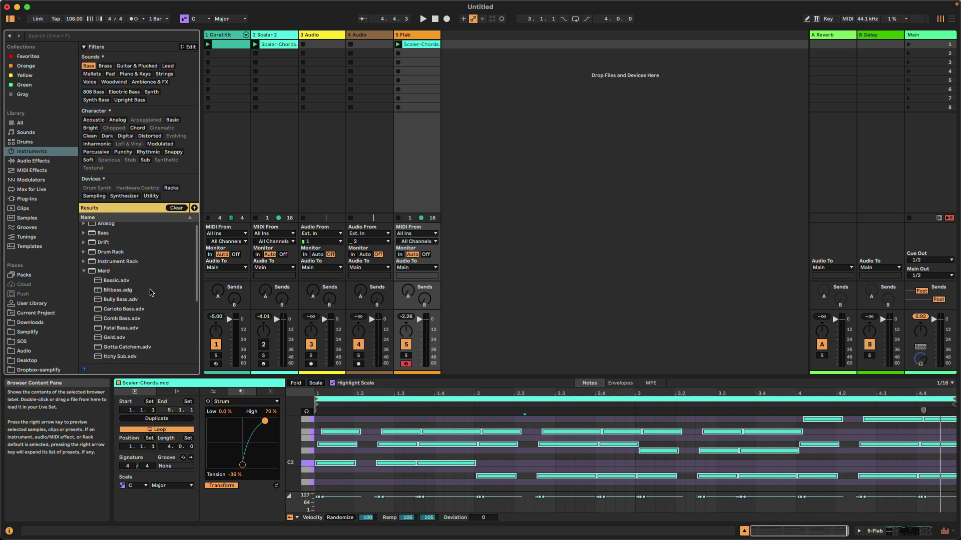
{"action": "left_click", "coordinate": [143, 261]}
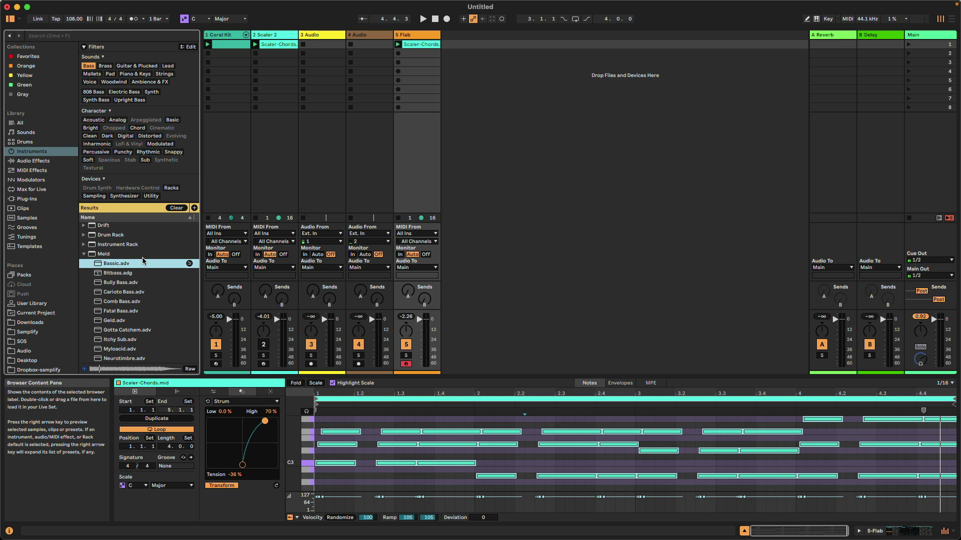
{"action": "key", "text": "Down"}
{"action": "key", "text": "Down"}
{"action": "key", "text": "Down"}
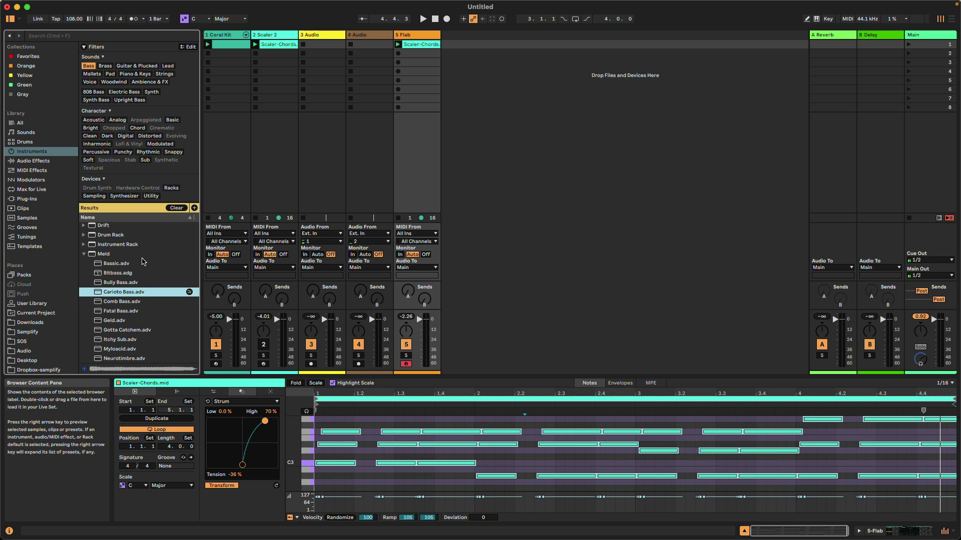
{"action": "key", "text": "Up"}
{"action": "key", "text": "Up"}
{"action": "key", "text": "Up"}
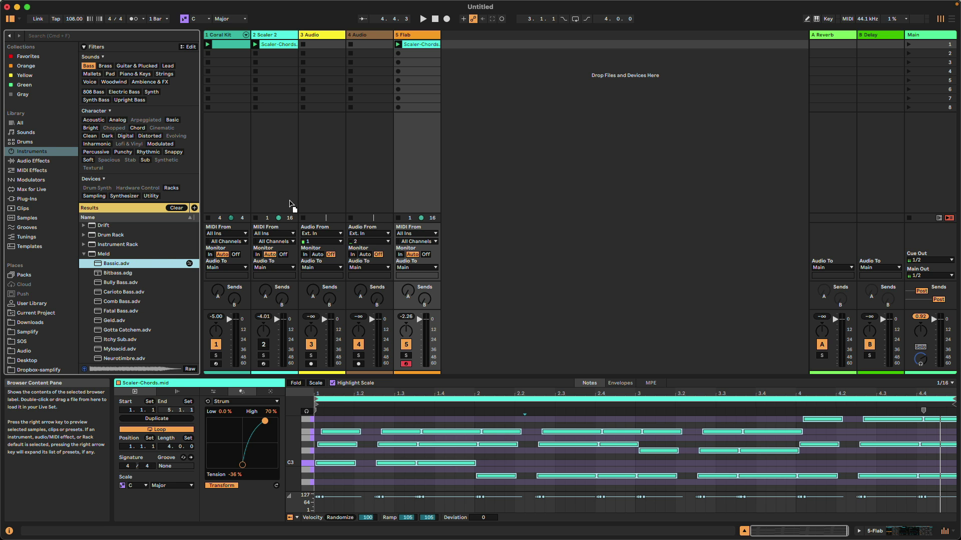
{"action": "left_click_drag", "start_coordinate": [290, 206], "coordinate": [464, 77]}
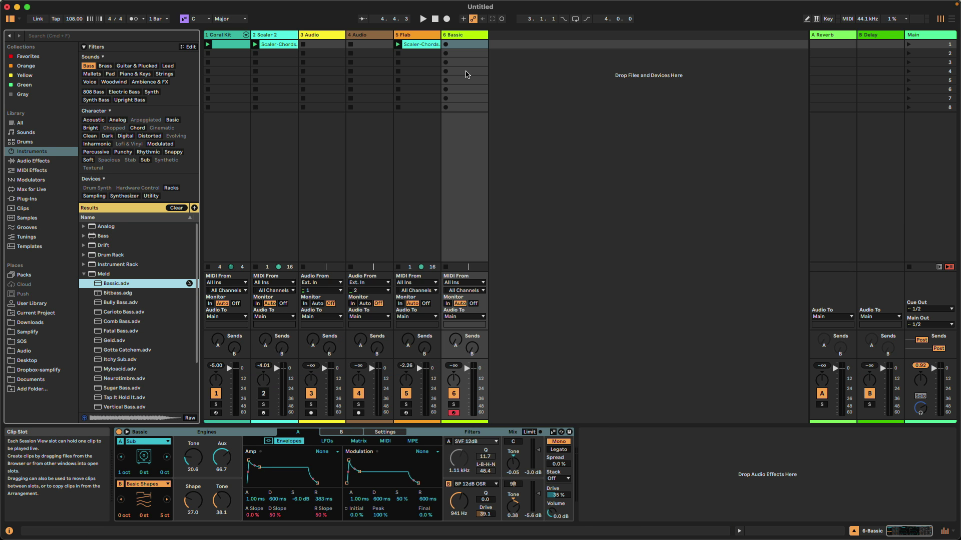
Copy the Scaler-Chords clip from Scaler 2 onto the new Bassic track
{"action": "left_click", "coordinate": [270, 45]}
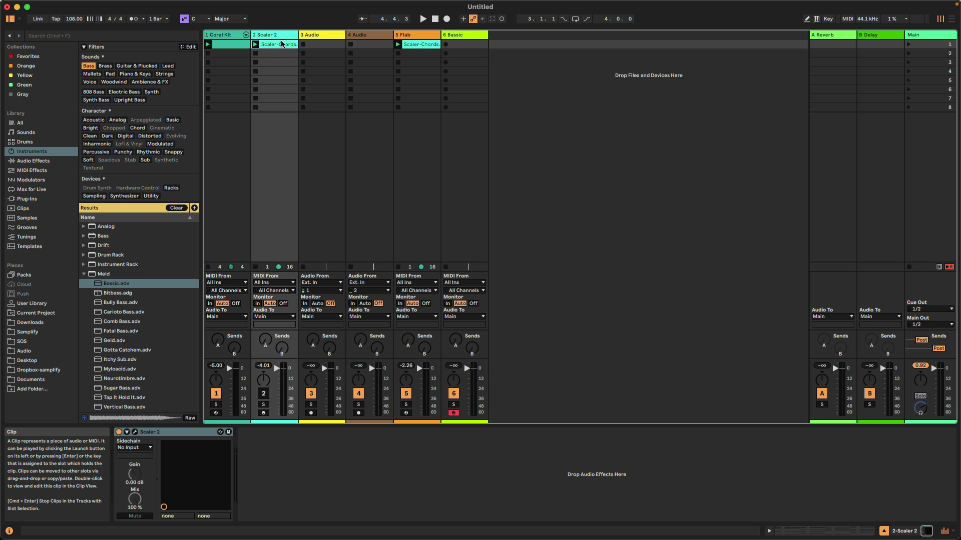
{"action": "left_click_drag", "start_coordinate": [281, 47], "coordinate": [463, 52]}
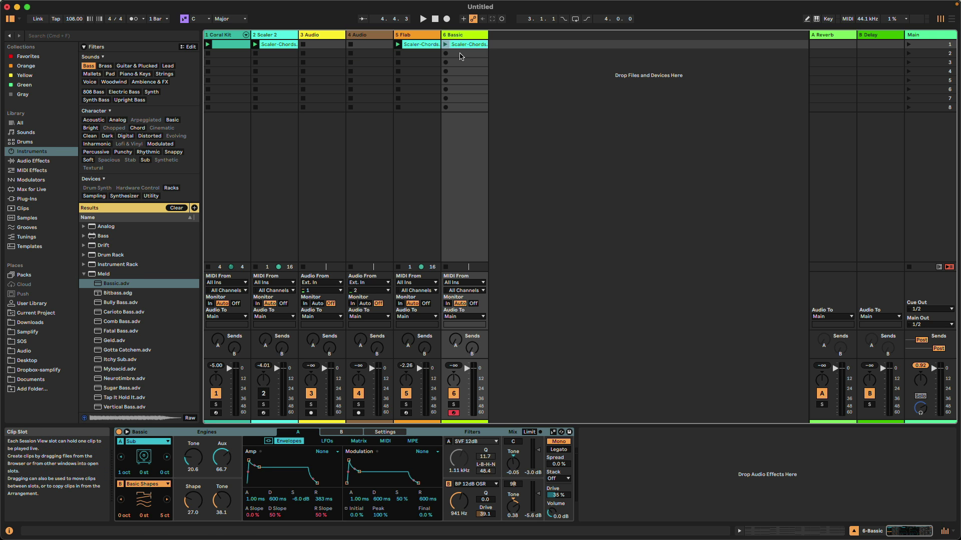
{"action": "left_click", "coordinate": [461, 45]}
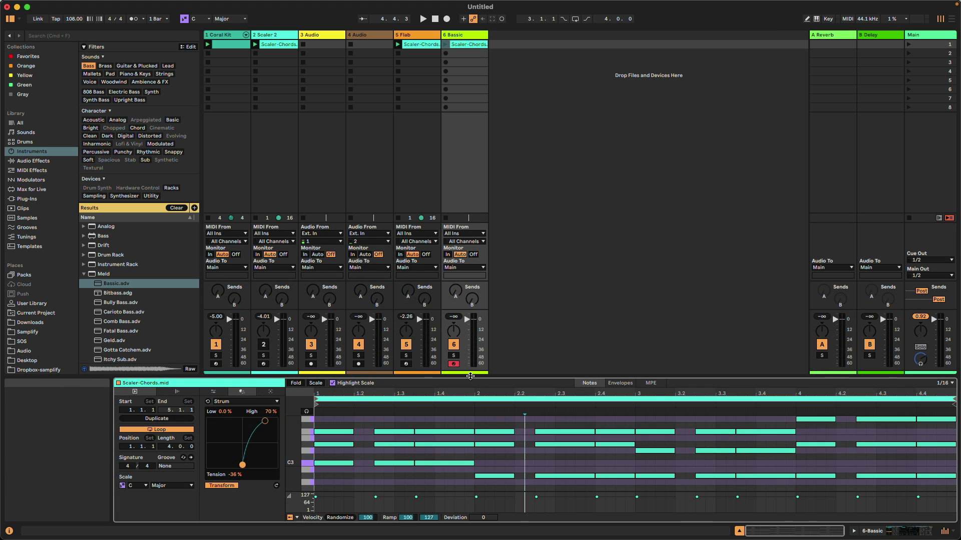
Open the Bassic clip in an enlarged note editor, launch it, and solo the Bassic track
{"action": "left_click_drag", "start_coordinate": [479, 377], "coordinate": [482, 266]}
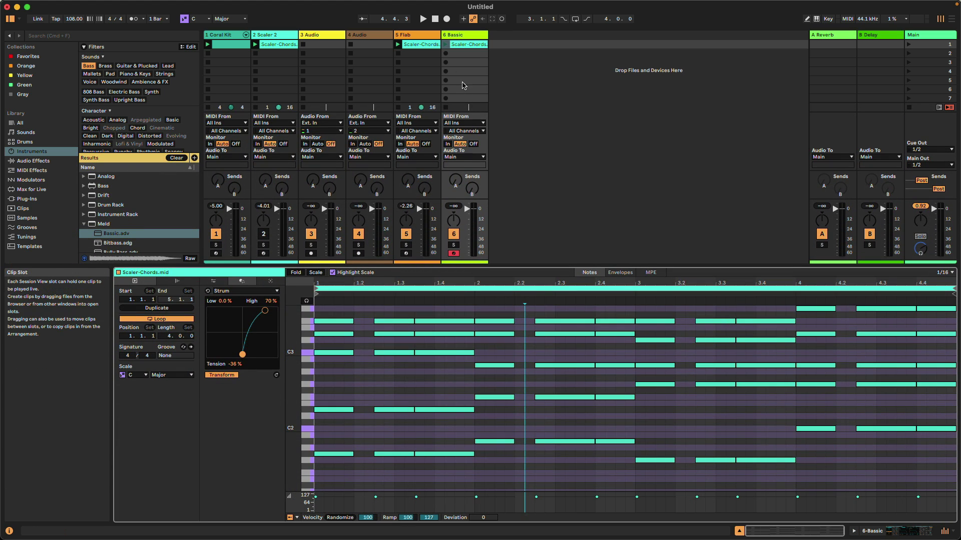
{"action": "left_click", "coordinate": [413, 37]}
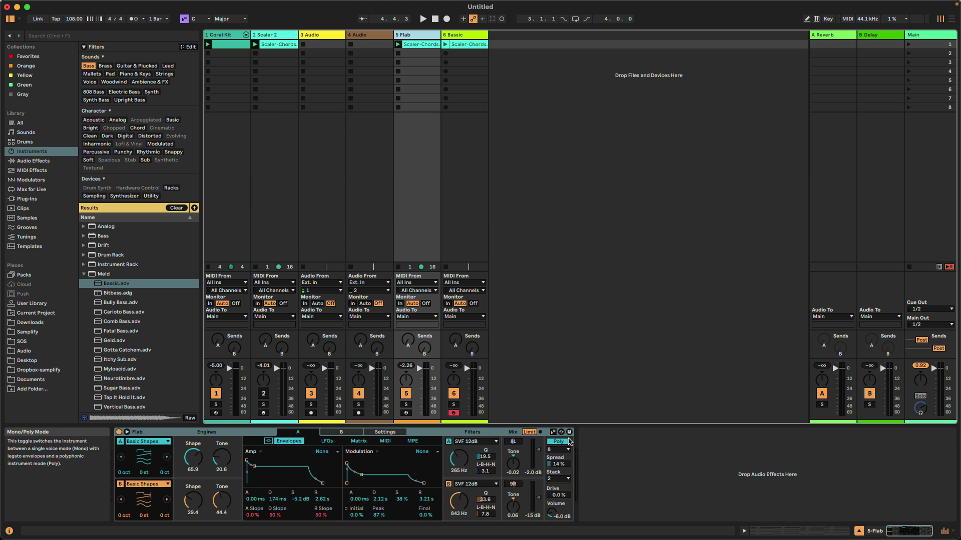
{"action": "left_click", "coordinate": [464, 150]}
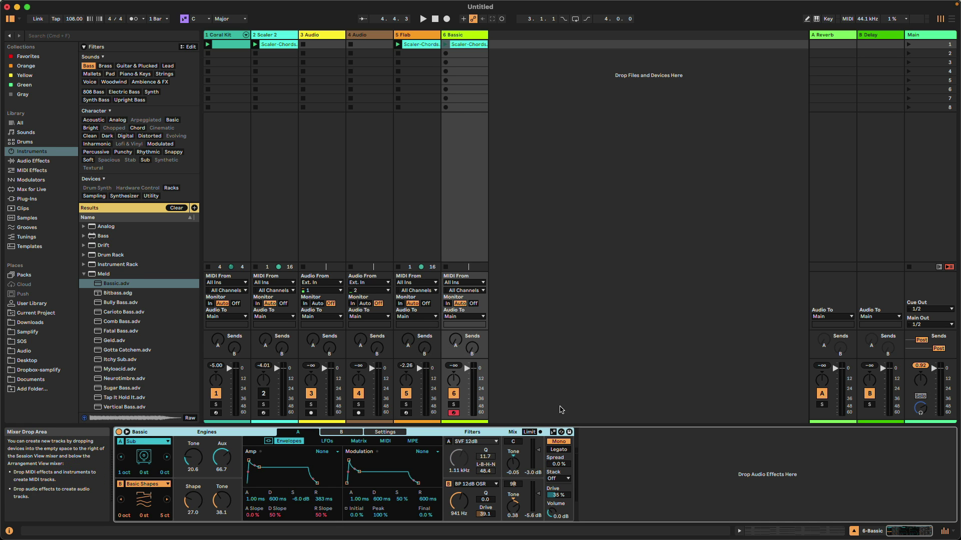
{"action": "left_click", "coordinate": [465, 44]}
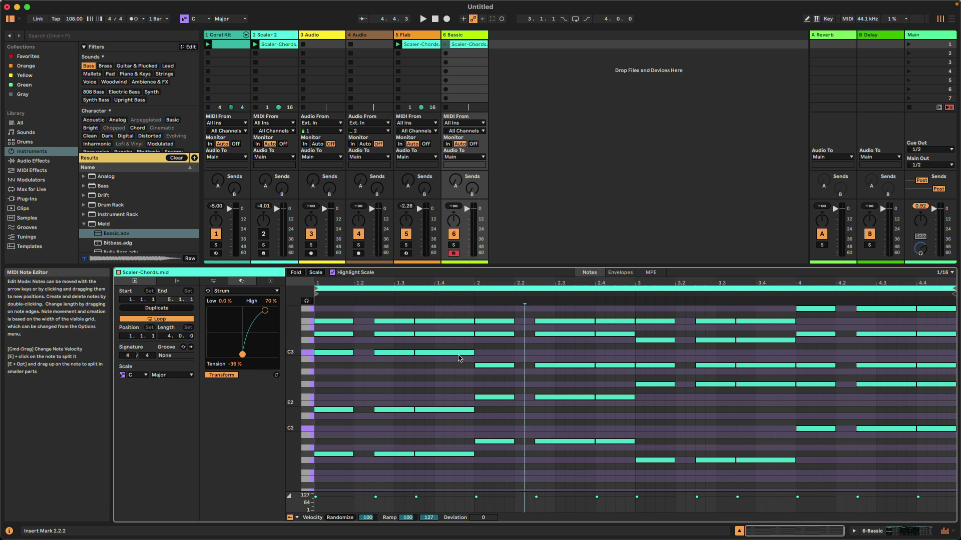
{"action": "left_click", "coordinate": [446, 45]}
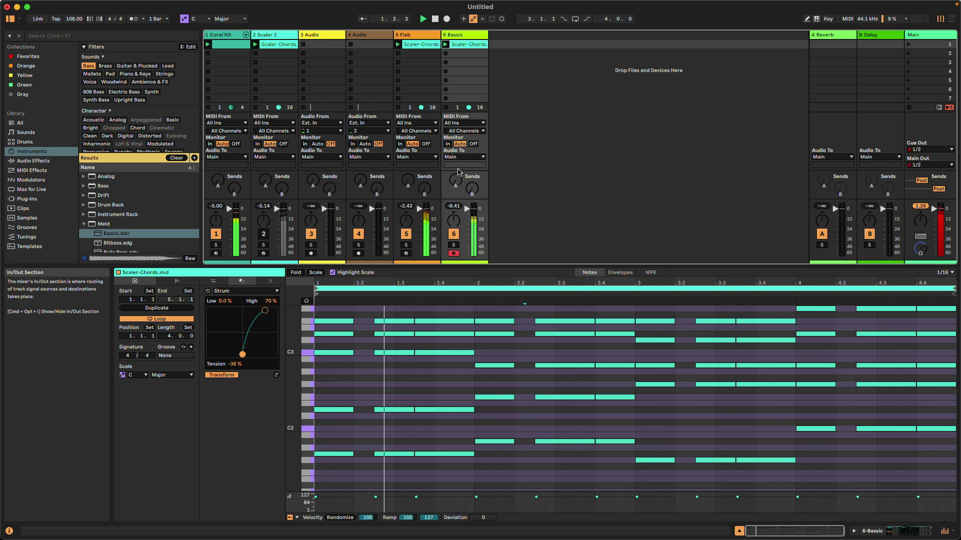
{"action": "left_click", "coordinate": [454, 245]}
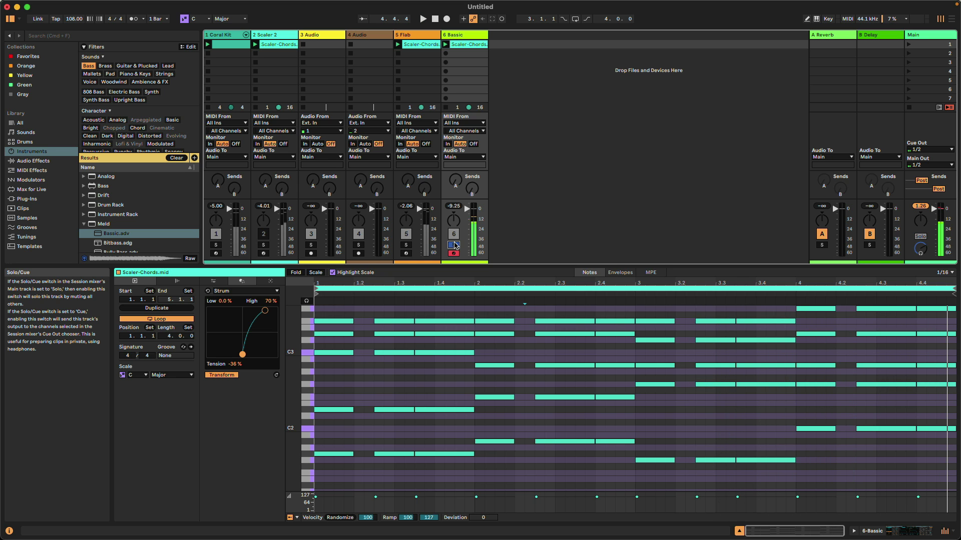
Lower the Bassic instrument's Engine A and Engine B by one octave each while auditioning
{"action": "key", "text": "shift+Tab"}
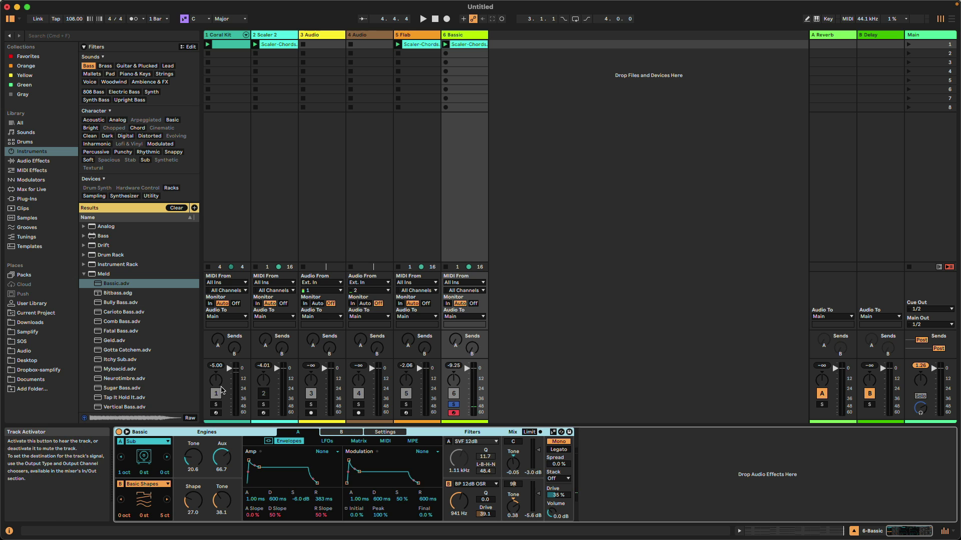
{"action": "left_click", "coordinate": [126, 472]}
{"action": "left_click_drag", "start_coordinate": [133, 474], "coordinate": [132, 482]}
{"action": "key", "text": "space"}
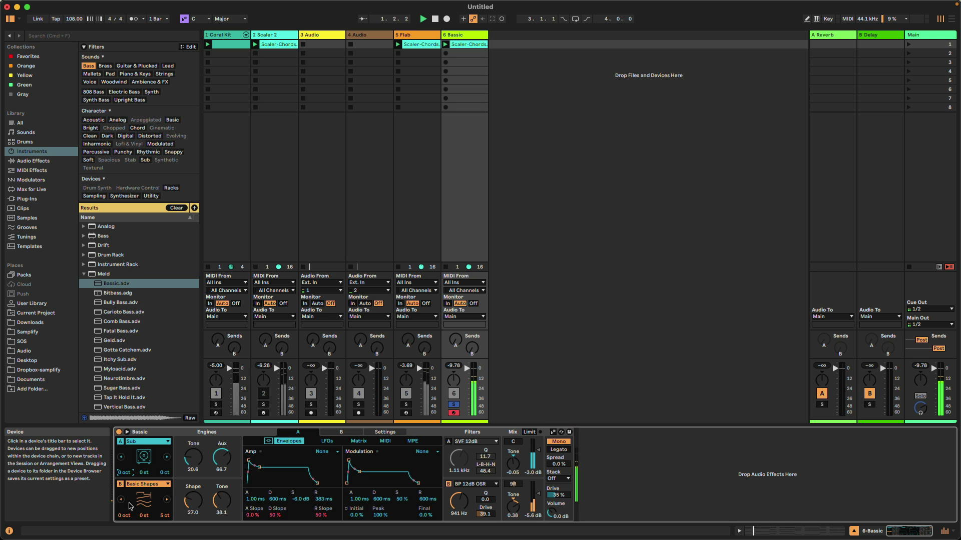
{"action": "left_click_drag", "start_coordinate": [126, 518], "coordinate": [127, 526]}
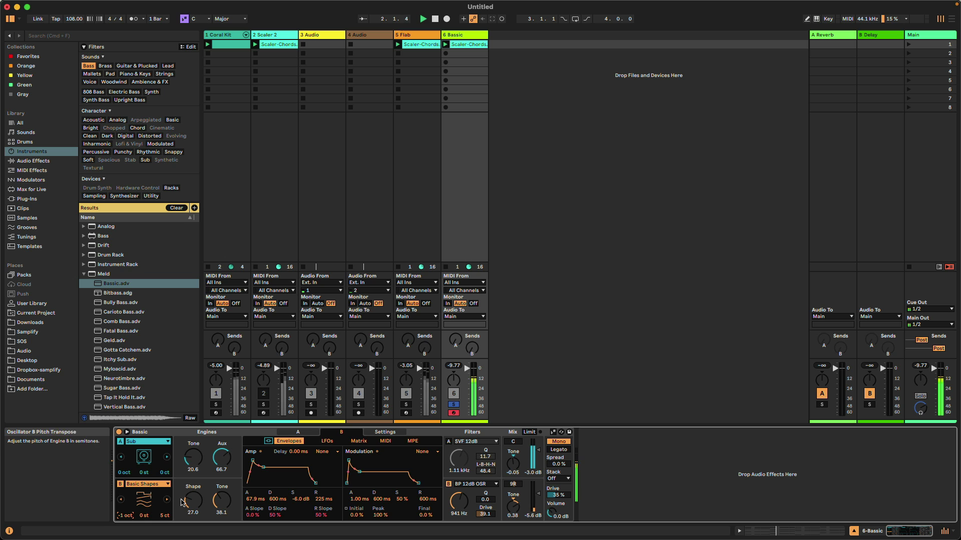
{"action": "double_click", "coordinate": [464, 45]}
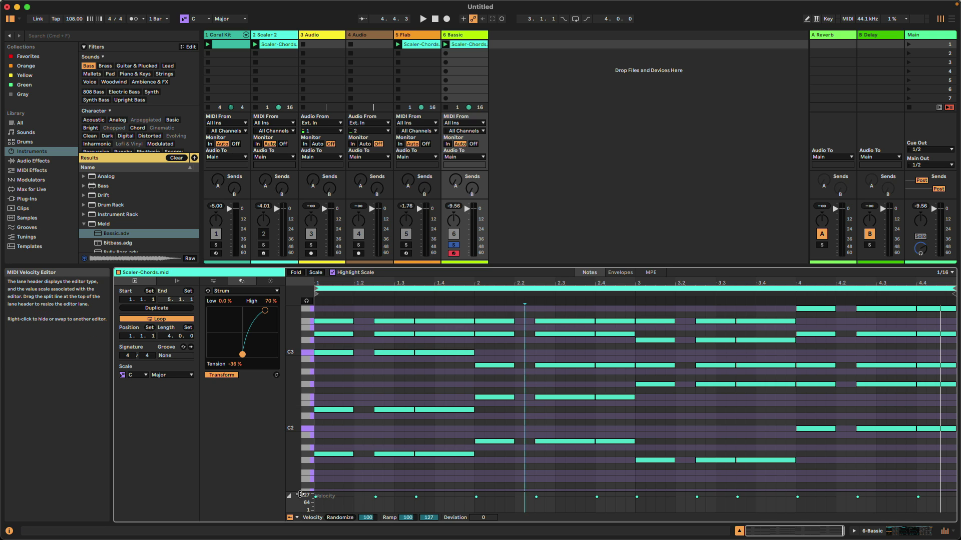
Show a Chance lane under the notes, with taller velocity and note-editor areas
{"action": "left_click_drag", "start_coordinate": [396, 492], "coordinate": [395, 425]}
{"action": "left_click", "coordinate": [297, 518]}
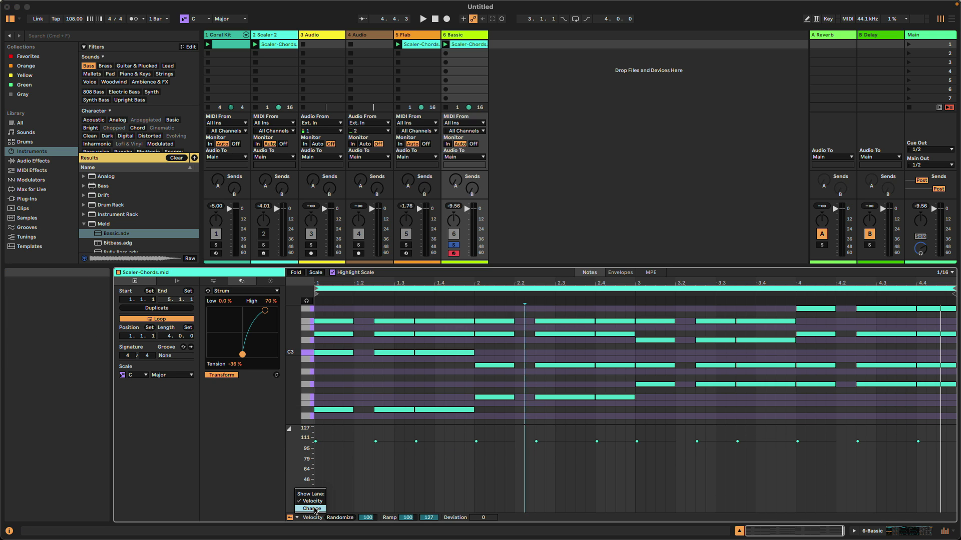
{"action": "left_click", "coordinate": [313, 509]}
{"action": "left_click_drag", "start_coordinate": [305, 503], "coordinate": [304, 433]}
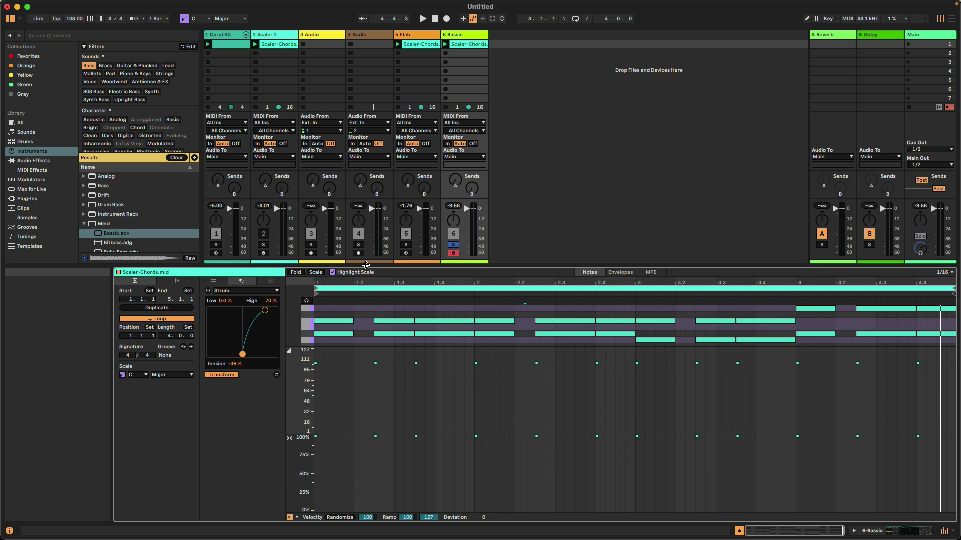
{"action": "left_click_drag", "start_coordinate": [365, 266], "coordinate": [365, 116]}
Set the five-note chords at 2.4 and 4.4 to Group: Play One, then play
{"action": "left_click", "coordinate": [625, 289]}
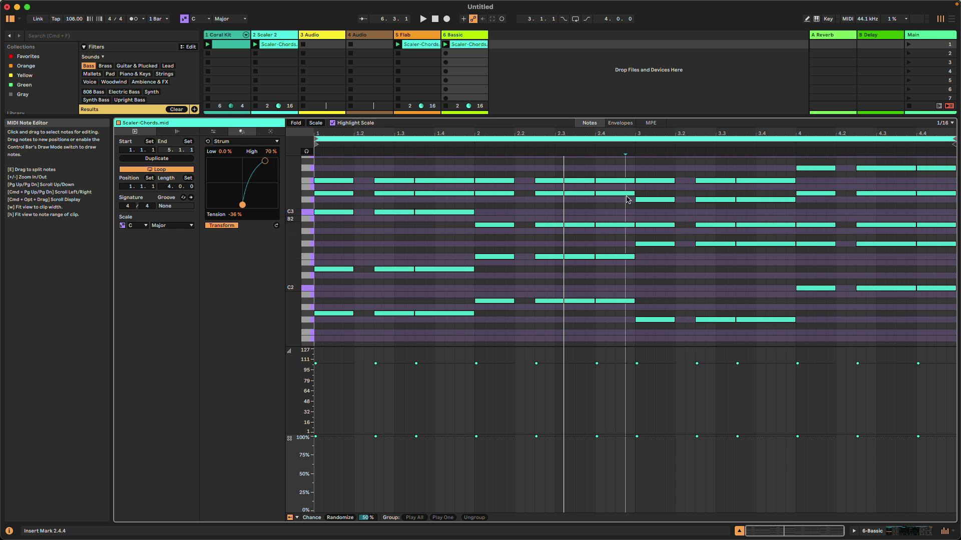
{"action": "left_click", "coordinate": [633, 164]}
{"action": "left_click_drag", "start_coordinate": [617, 328], "coordinate": [598, 171]}
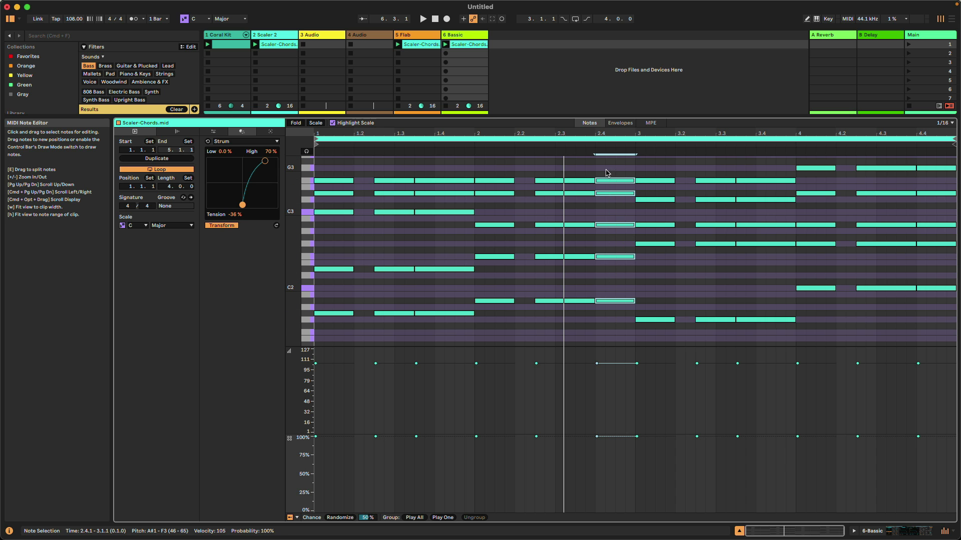
{"action": "left_click", "coordinate": [440, 518]}
{"action": "left_click_drag", "start_coordinate": [936, 331], "coordinate": [925, 156]}
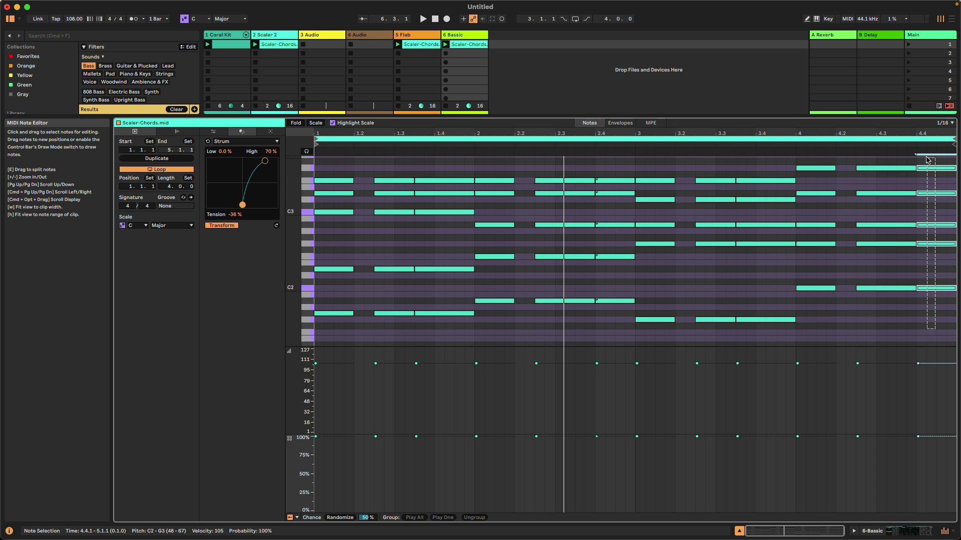
{"action": "left_click", "coordinate": [449, 518]}
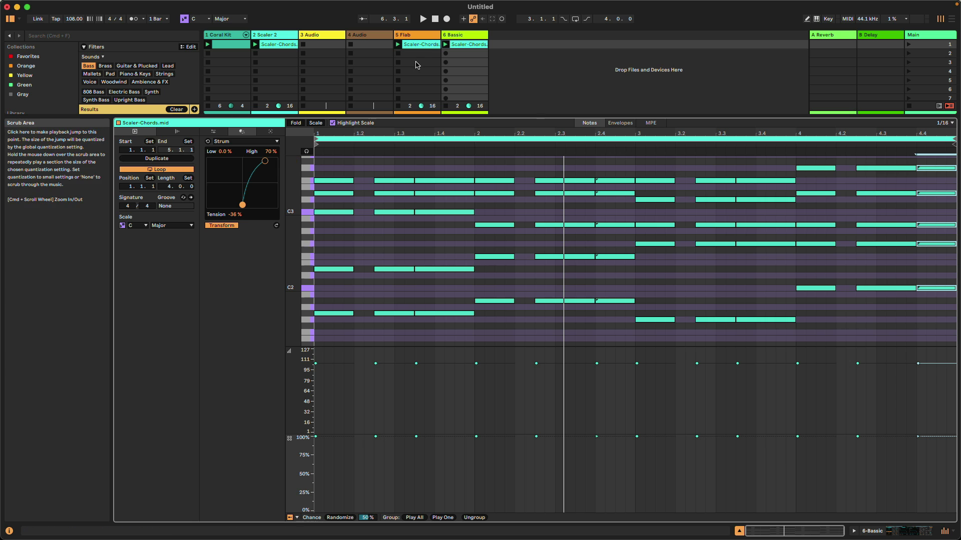
{"action": "key", "text": "space"}
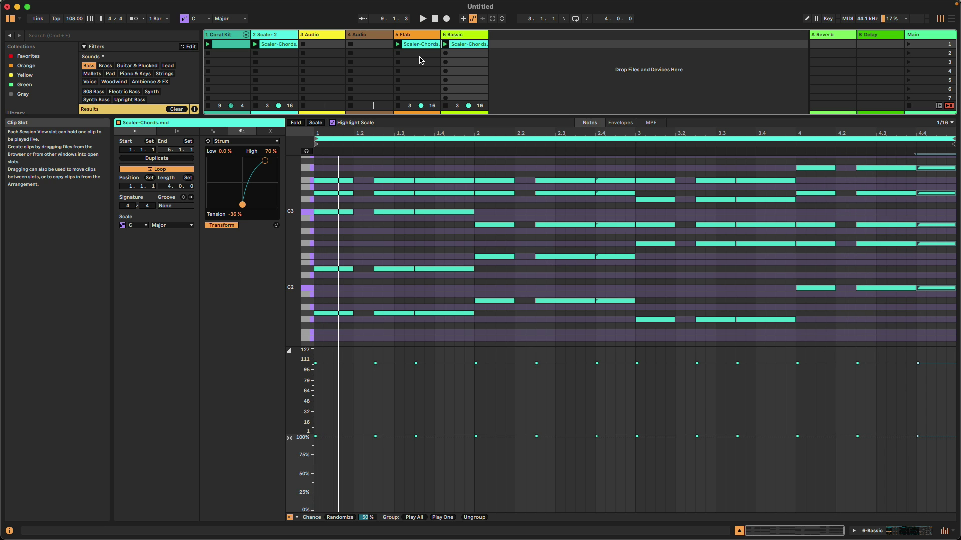
Stop playback and deactivate the upper chord notes from bar 1.2 through bar 2
{"action": "key", "text": "space"}
{"action": "key", "text": "space"}
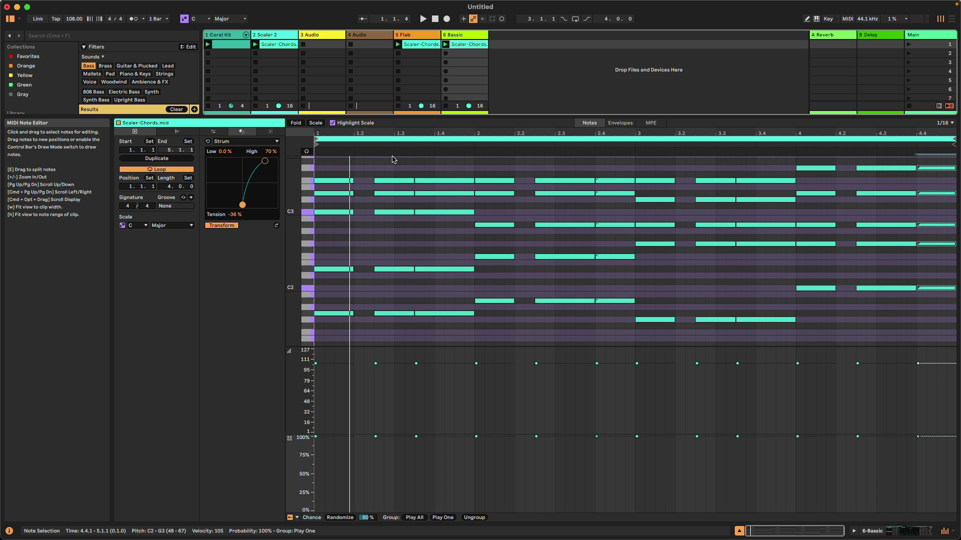
{"action": "left_click_drag", "start_coordinate": [355, 296], "coordinate": [312, 164]}
{"action": "key", "text": "0"}
{"action": "left_click_drag", "start_coordinate": [454, 289], "coordinate": [388, 173]}
{"action": "key", "text": "0"}
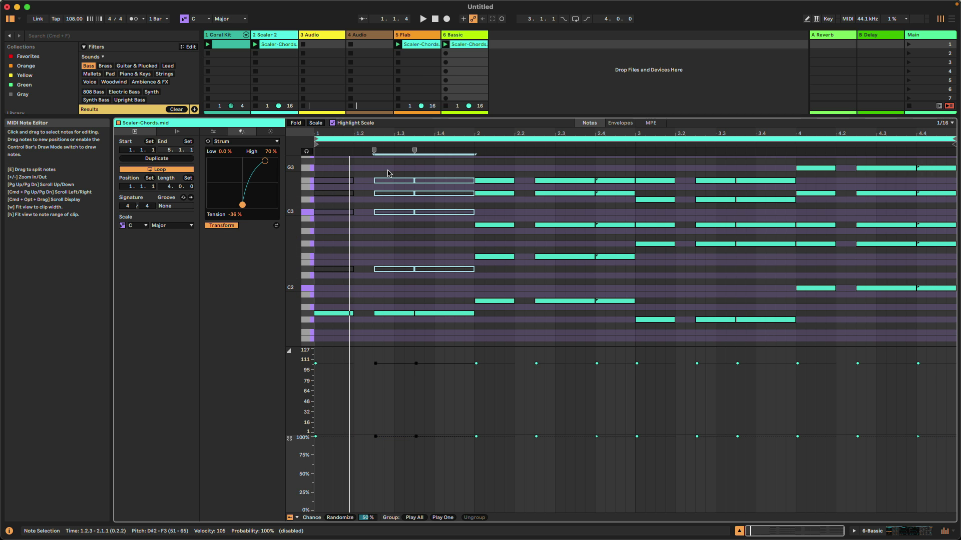
{"action": "left_click_drag", "start_coordinate": [511, 276], "coordinate": [482, 161]}
{"action": "key", "text": "0"}
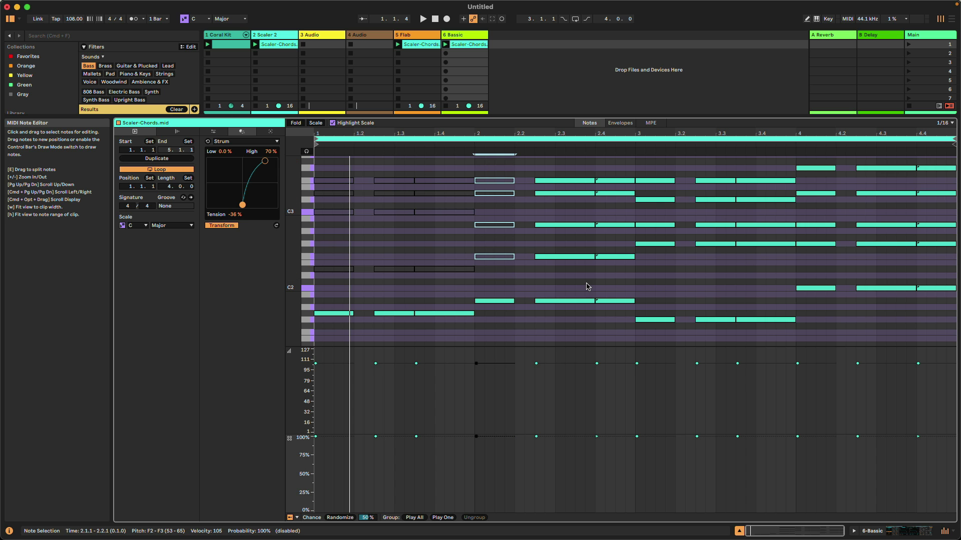
Deactivate the upper notes from 2.2 through 4.4, then play the thinned chords
{"action": "left_click_drag", "start_coordinate": [588, 287], "coordinate": [551, 167]}
{"action": "key", "text": "0"}
{"action": "left_click_drag", "start_coordinate": [662, 276], "coordinate": [878, 148]}
{"action": "key", "text": "0"}
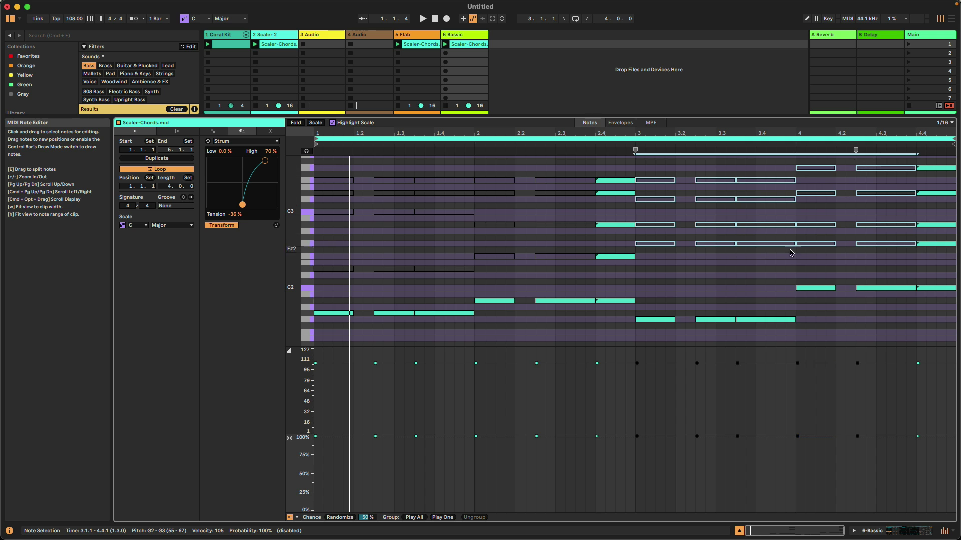
{"action": "left_click", "coordinate": [777, 267]}
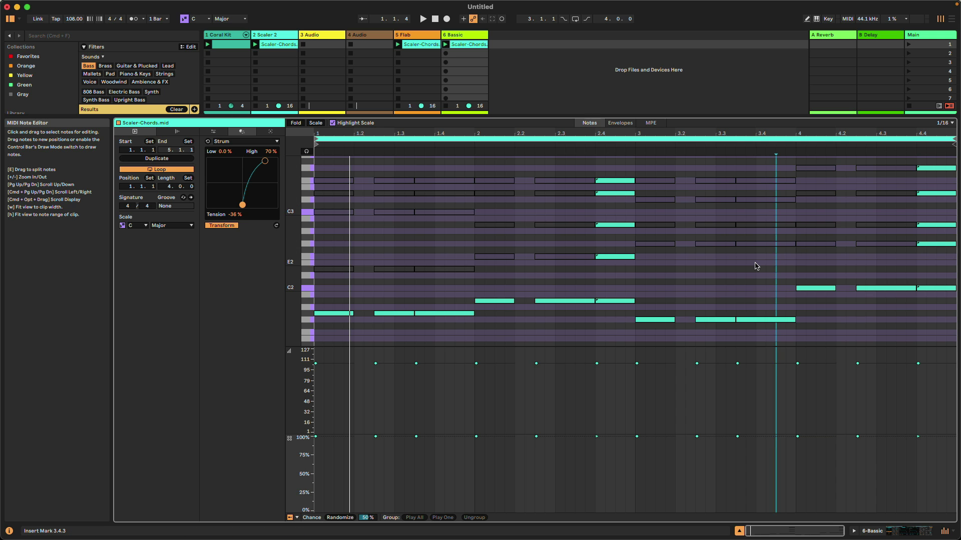
{"action": "key", "text": "space"}
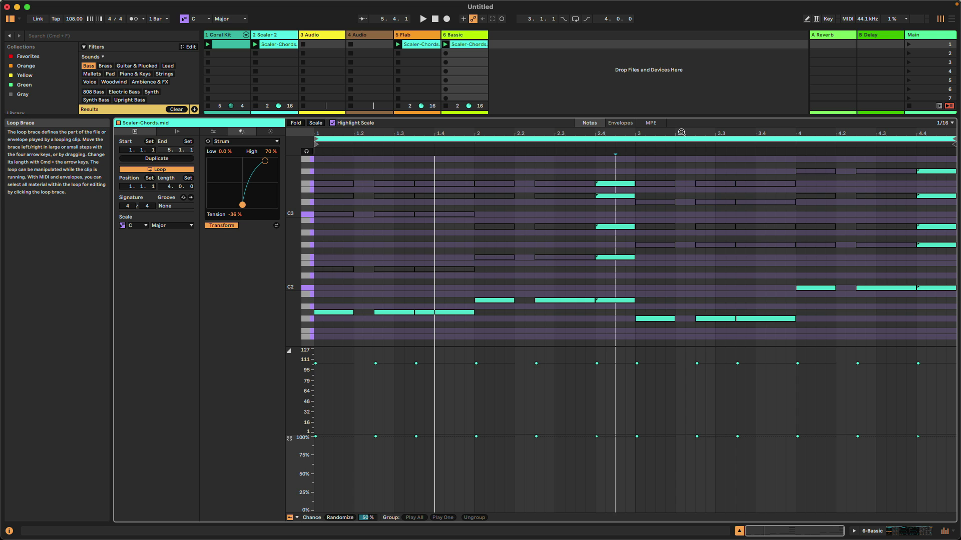
Ungroup the notes of the chords at beats 2.4 and 4.4
{"action": "left_click", "coordinate": [611, 169]}
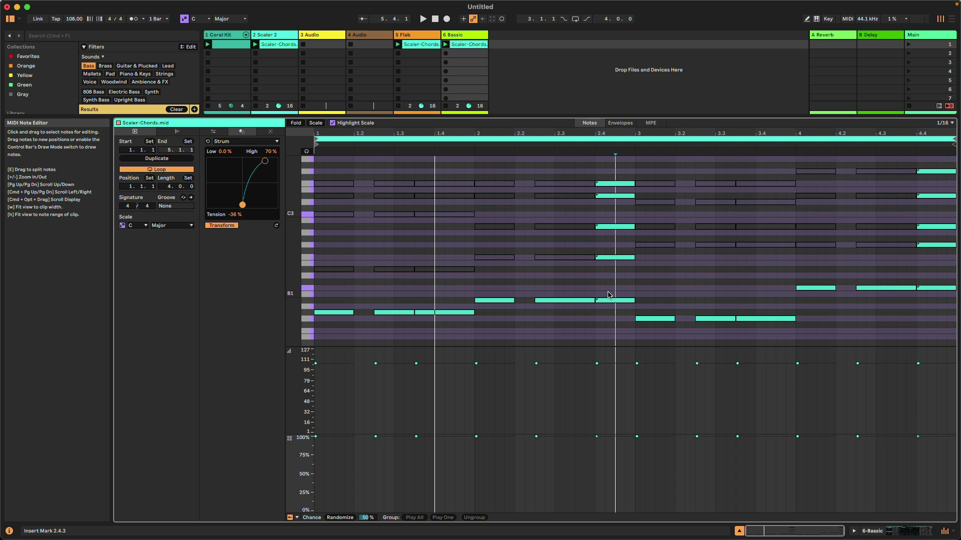
{"action": "left_click_drag", "start_coordinate": [615, 317], "coordinate": [612, 170]}
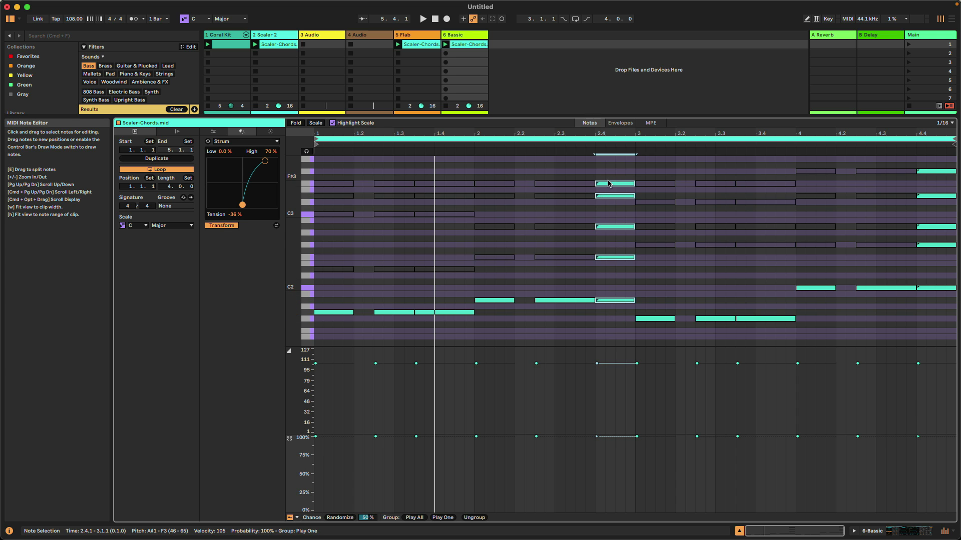
{"action": "right_click", "coordinate": [612, 184]}
{"action": "left_click", "coordinate": [662, 290]}
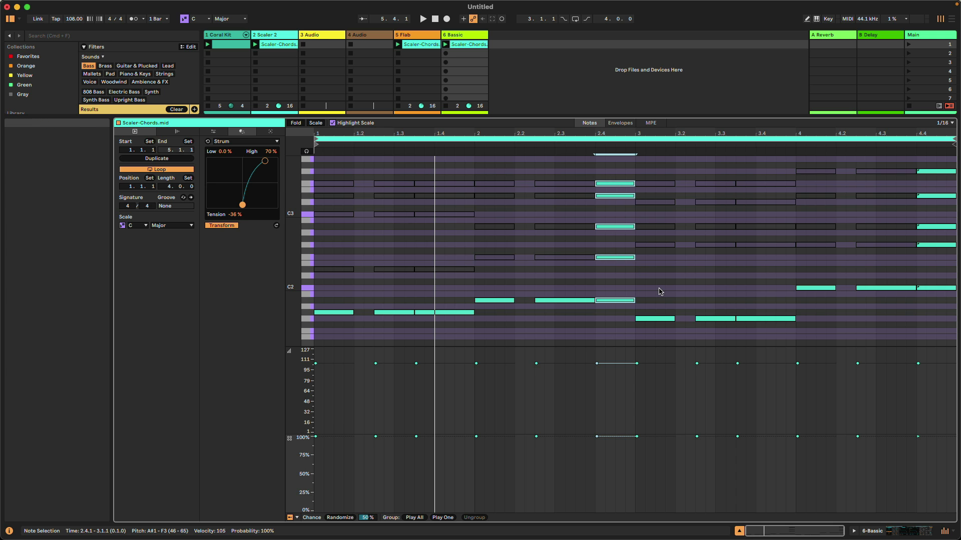
{"action": "left_click_drag", "start_coordinate": [924, 308], "coordinate": [930, 173]}
{"action": "right_click", "coordinate": [930, 173]}
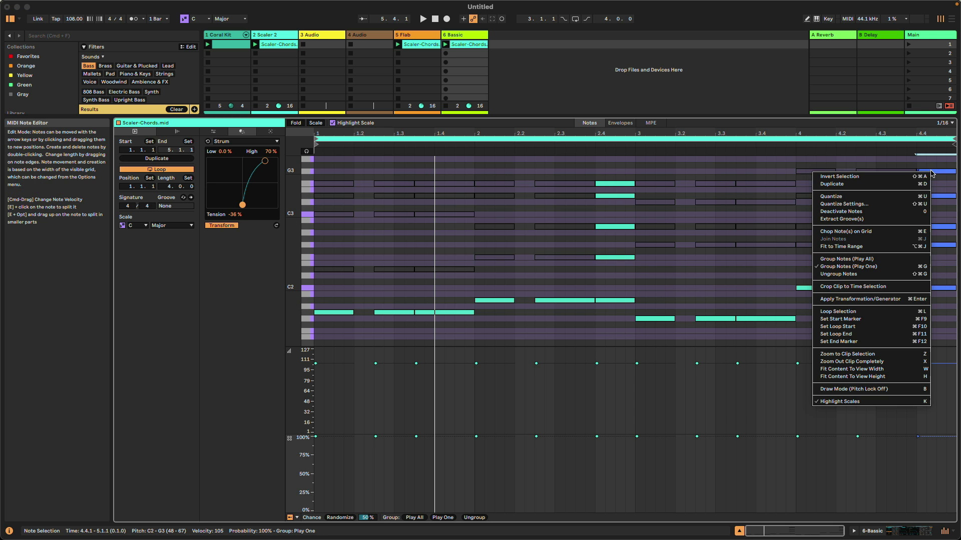
{"action": "left_click", "coordinate": [877, 275]}
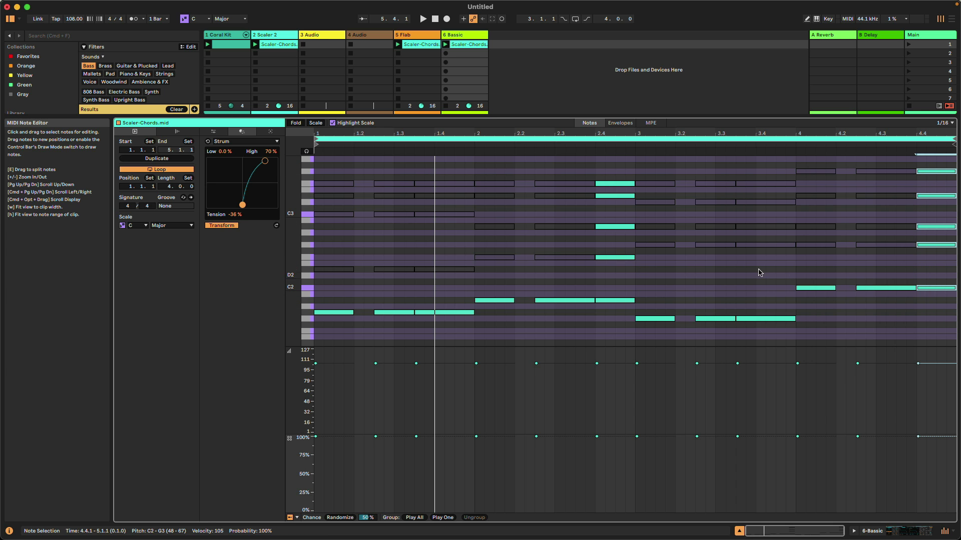
Reselect the 2.4 chord and bring up the MIDI transformations list
{"action": "left_click", "coordinate": [686, 178]}
{"action": "left_click_drag", "start_coordinate": [620, 321], "coordinate": [615, 169]}
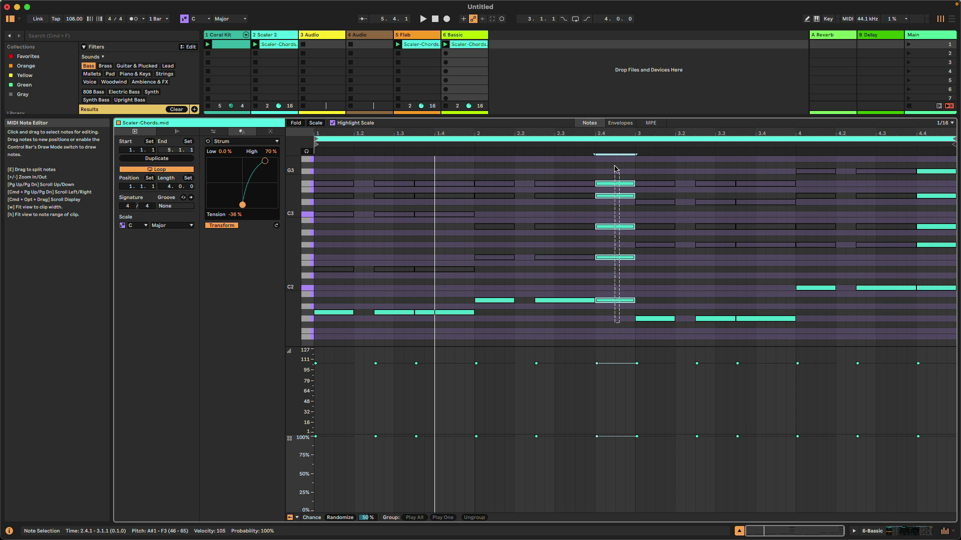
{"action": "left_click", "coordinate": [245, 142]}
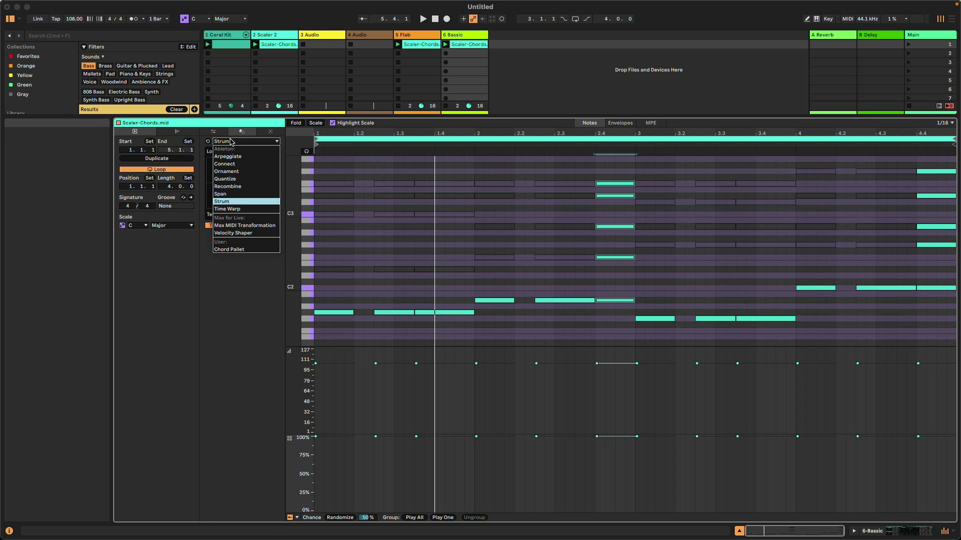
Choose the Arpeggiate transform, turn off scale mode, and arpeggiate the 2.4 chord upward
{"action": "left_click", "coordinate": [246, 158]}
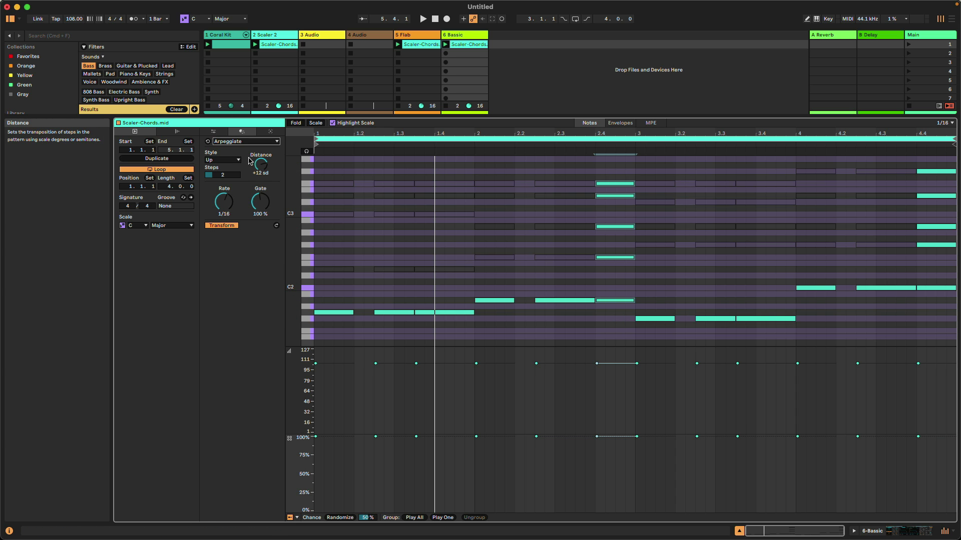
{"action": "left_click", "coordinate": [123, 225]}
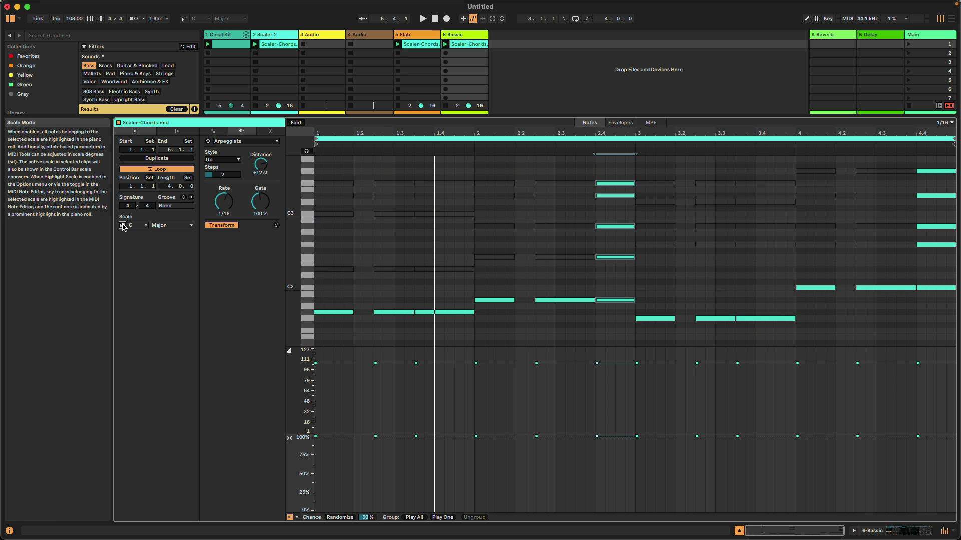
{"action": "left_click_drag", "start_coordinate": [627, 321], "coordinate": [611, 179]}
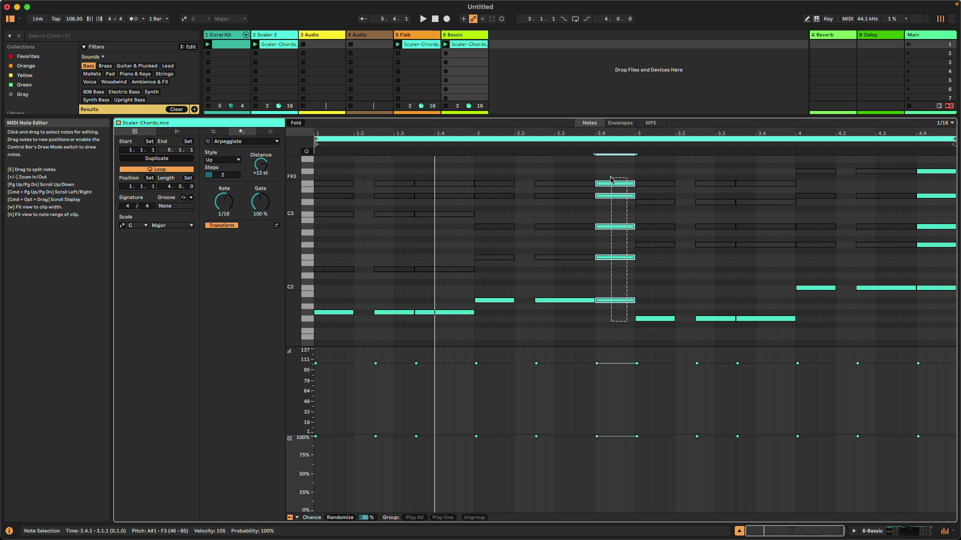
{"action": "left_click_drag", "start_coordinate": [224, 201], "coordinate": [224, 206]}
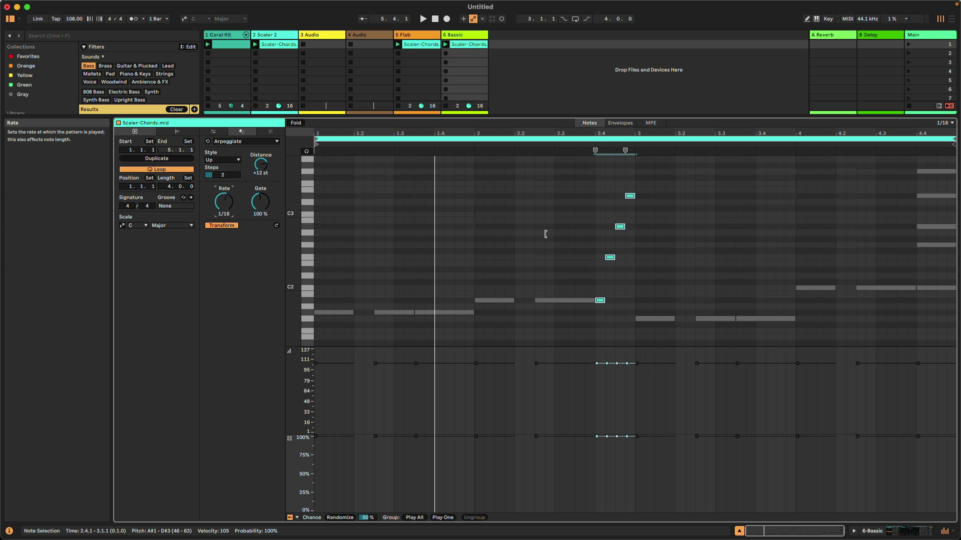
Arpeggiate the 4.4 chord upward at a 1/16 rate as well
{"action": "left_click", "coordinate": [705, 199]}
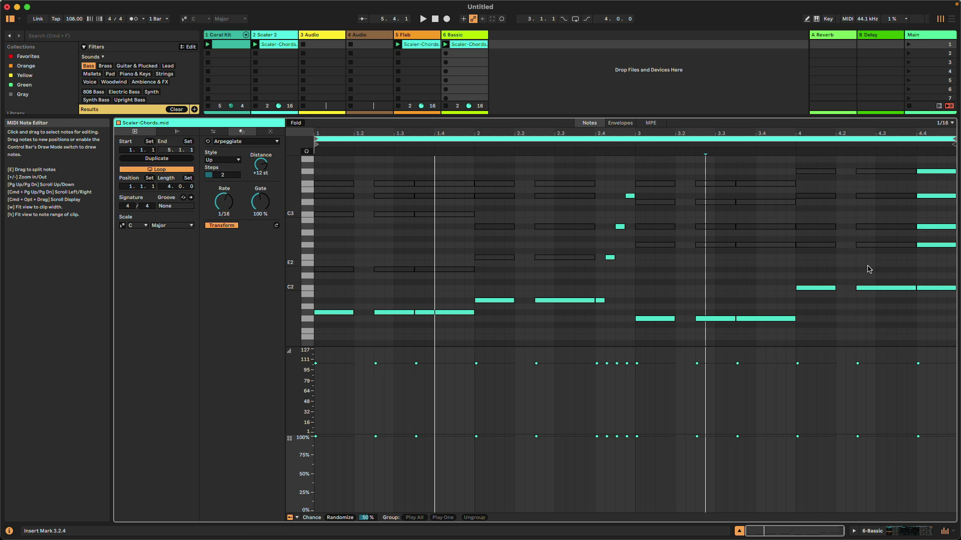
{"action": "left_click_drag", "start_coordinate": [939, 310], "coordinate": [930, 166]}
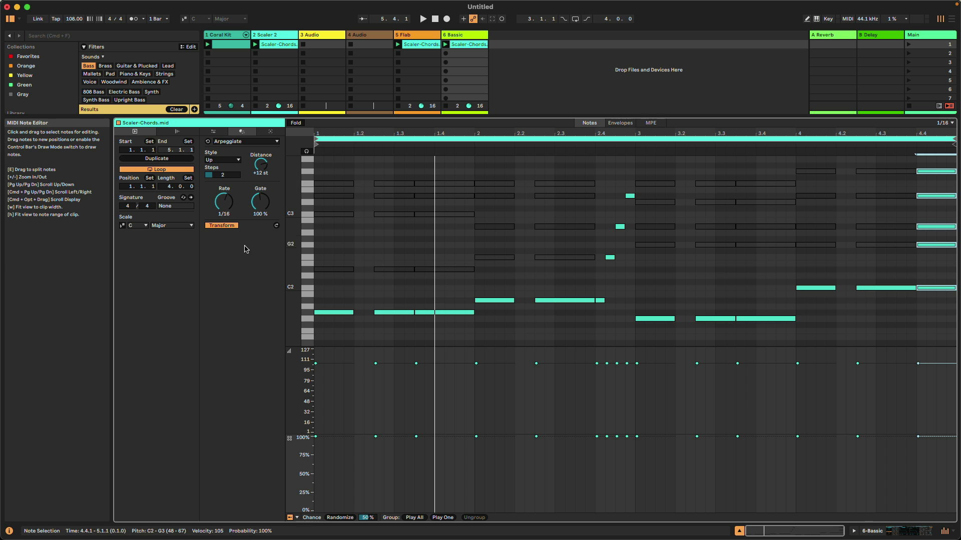
{"action": "left_click_drag", "start_coordinate": [224, 201], "coordinate": [224, 206]}
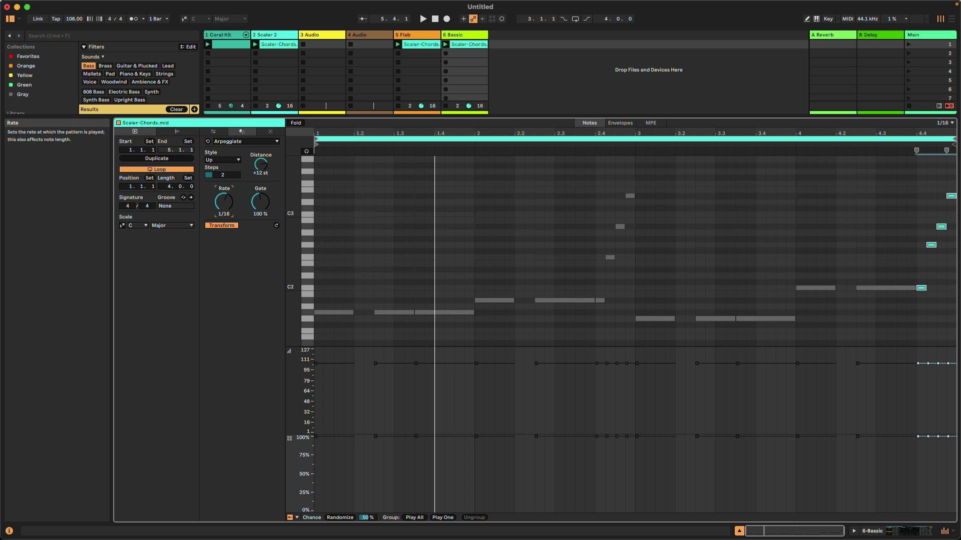
{"action": "left_click", "coordinate": [494, 227]}
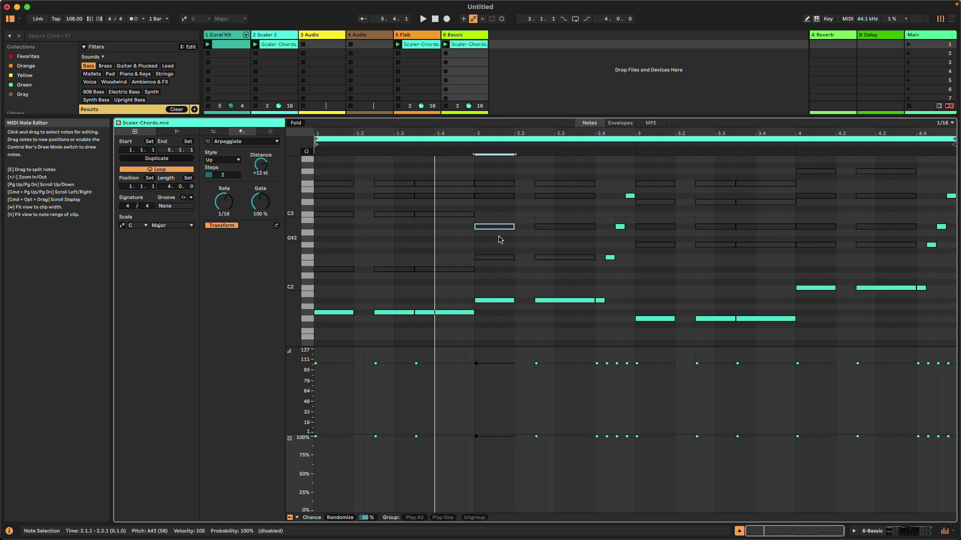
{"action": "scroll", "coordinate": [499, 240], "scroll_direction": "up", "scroll_amount": 3}
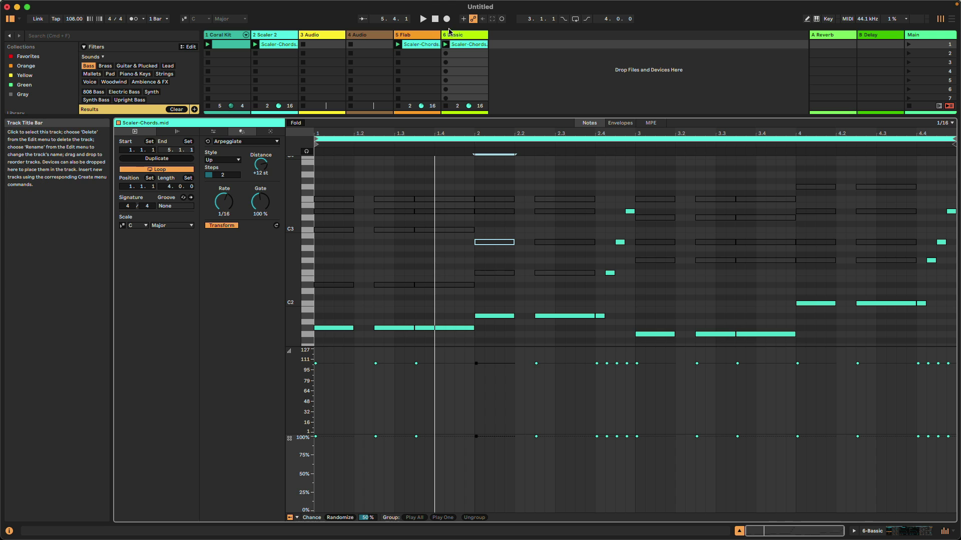
Launch the Basic chord clip, reveal the mixer, unsolo track 6, and restart playback
{"action": "left_click", "coordinate": [446, 44]}
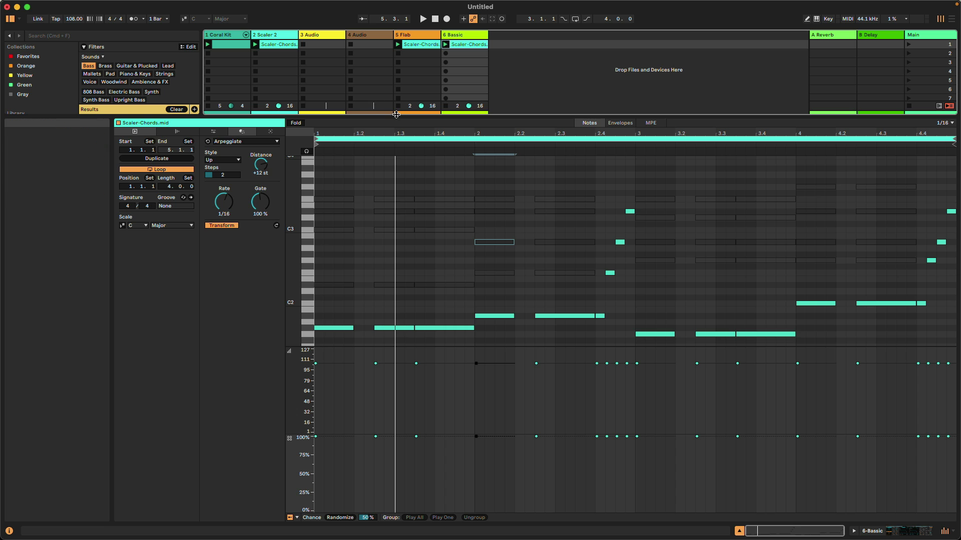
{"action": "left_click_drag", "start_coordinate": [395, 114], "coordinate": [440, 252]}
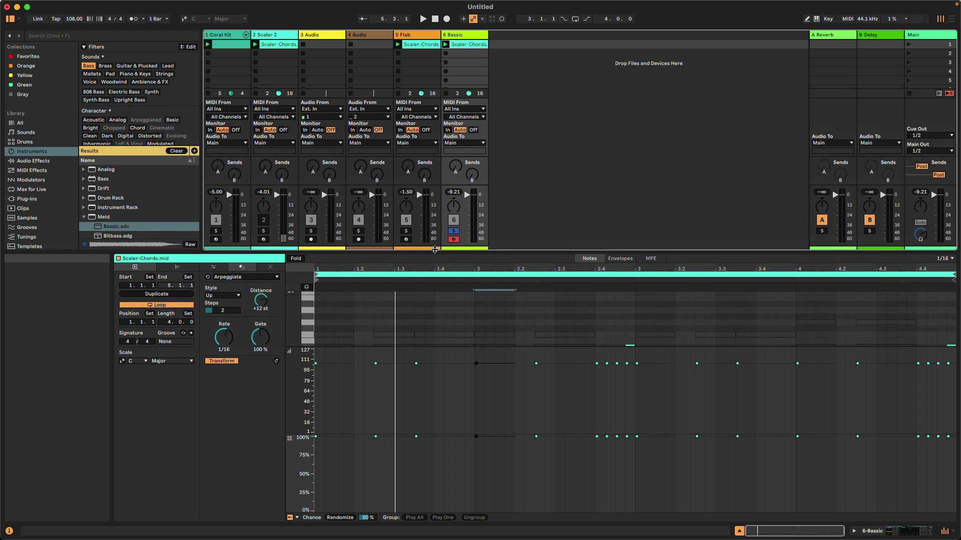
{"action": "left_click", "coordinate": [453, 231]}
{"action": "key", "text": "space"}
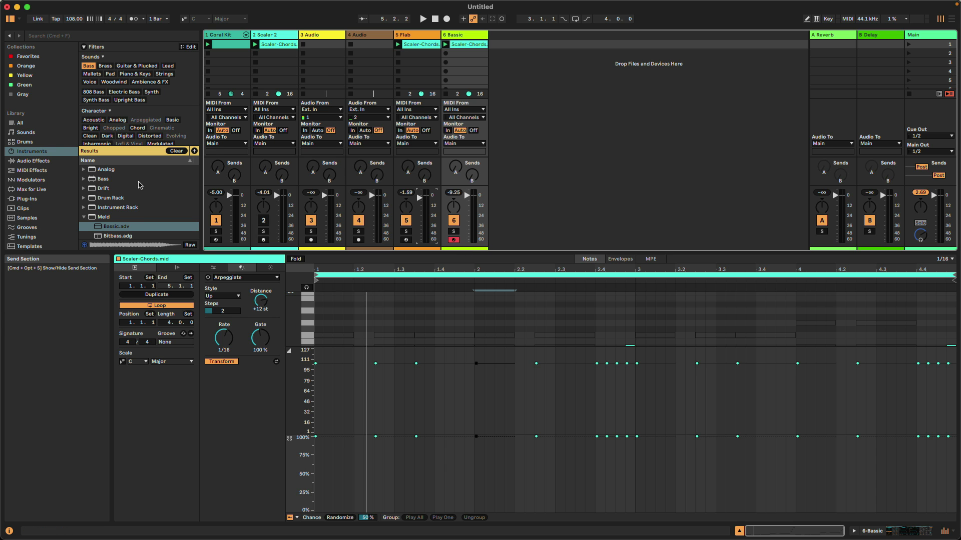
Give the browser more height and switch the instrument filter from Bass to Lead
{"action": "scroll", "coordinate": [140, 210], "scroll_direction": "down", "scroll_amount": 3}
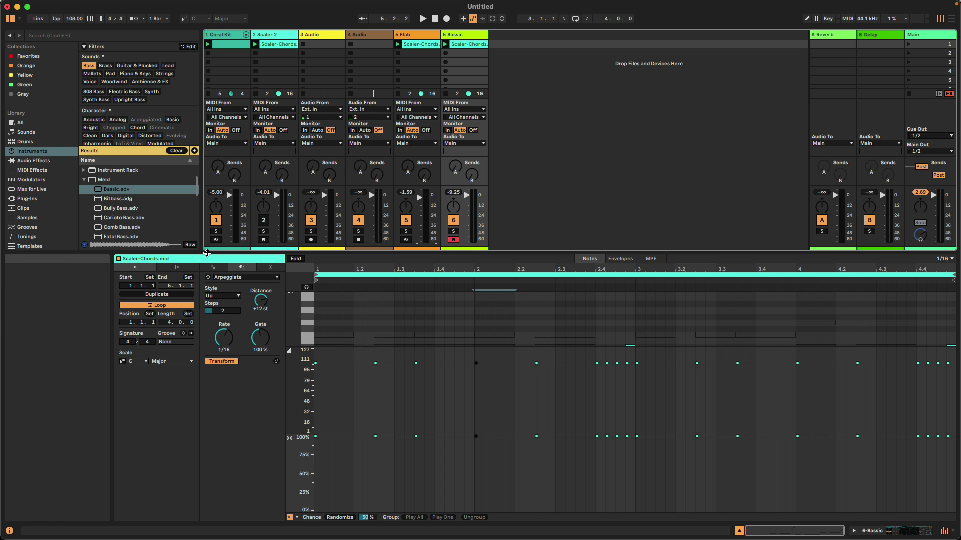
{"action": "left_click_drag", "start_coordinate": [203, 259], "coordinate": [204, 373]}
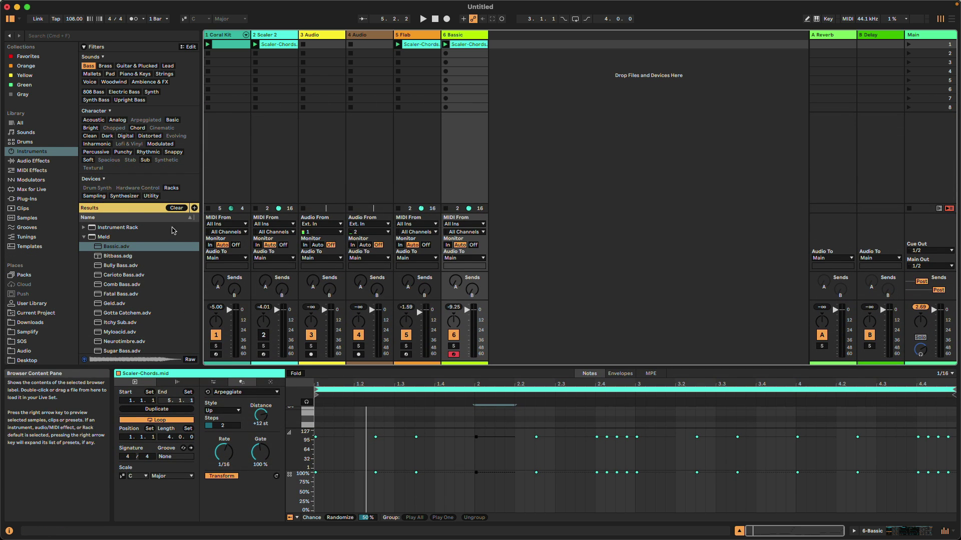
{"action": "left_click", "coordinate": [88, 67]}
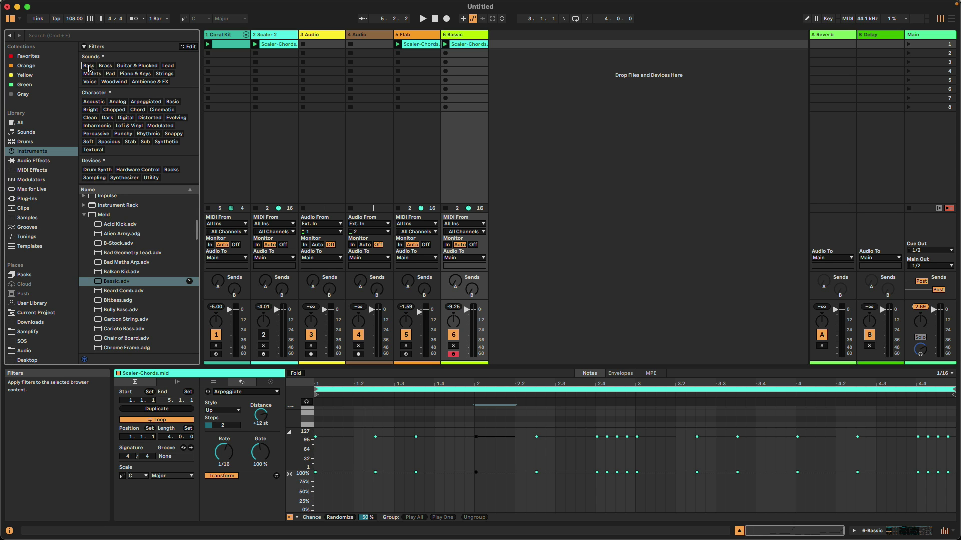
{"action": "left_click", "coordinate": [167, 66]}
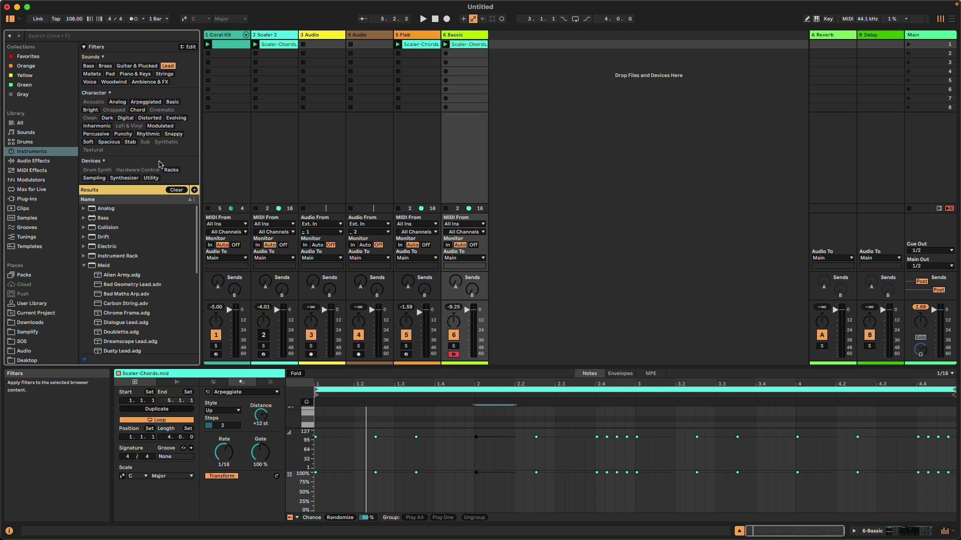
Audition the Lead presets around Whley, ending on the Whley preset
{"action": "scroll", "coordinate": [144, 275], "scroll_direction": "up", "scroll_amount": 2}
{"action": "scroll", "coordinate": [140, 270], "scroll_direction": "down", "scroll_amount": 5}
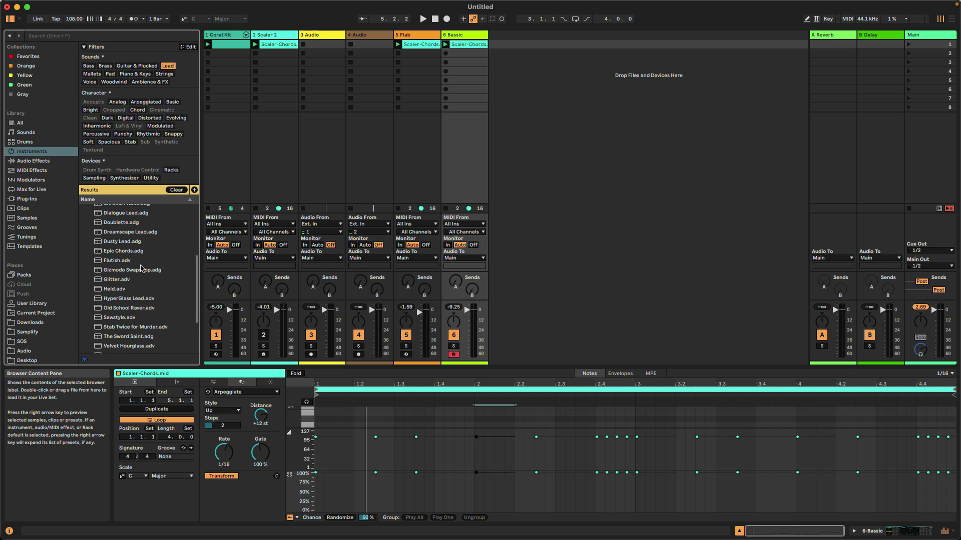
{"action": "scroll", "coordinate": [140, 269], "scroll_direction": "down", "scroll_amount": 3}
{"action": "scroll", "coordinate": [142, 265], "scroll_direction": "down", "scroll_amount": 1}
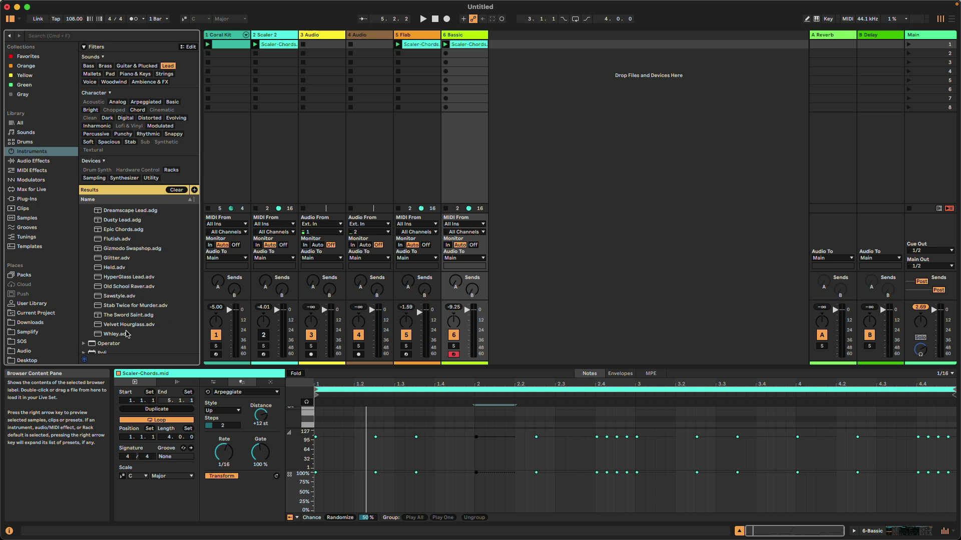
{"action": "left_click", "coordinate": [127, 335]}
{"action": "key", "text": "Up"}
{"action": "key", "text": "Up"}
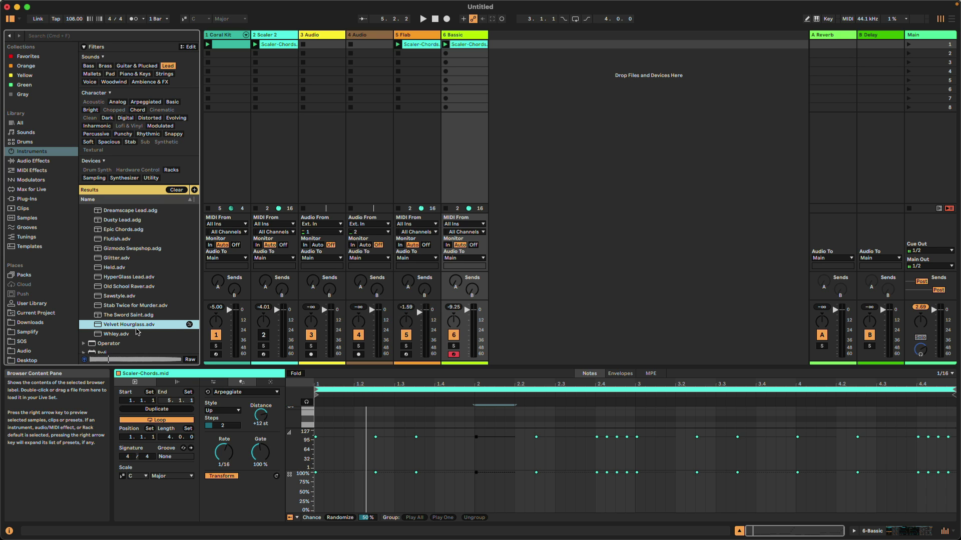
{"action": "key", "text": "Down"}
{"action": "key", "text": "Down"}
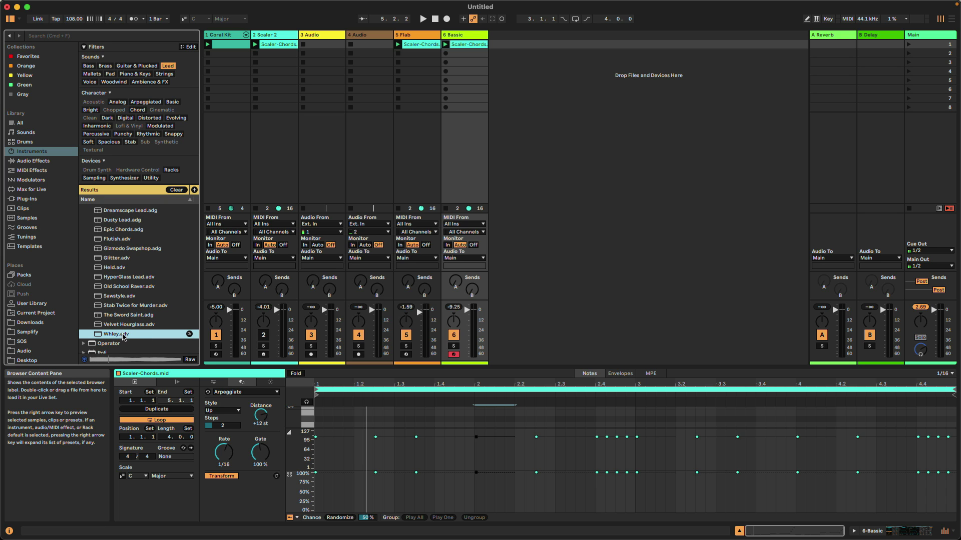
Create a Whley track, copy the Scaler-Chords clip into it, and open its notes enlarged
{"action": "left_click_drag", "start_coordinate": [524, 80], "coordinate": [523, 78]}
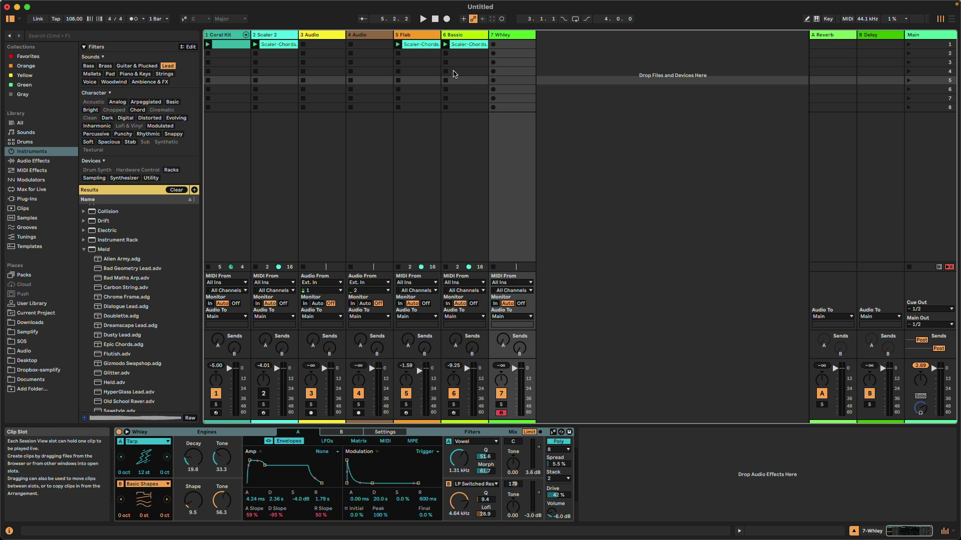
{"action": "left_click", "coordinate": [284, 46]}
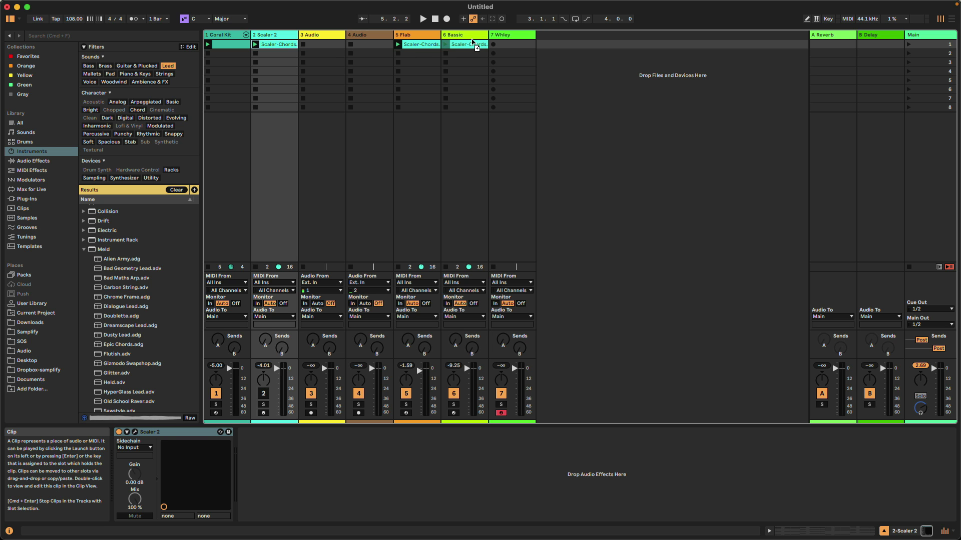
{"action": "left_click_drag", "start_coordinate": [476, 46], "coordinate": [505, 44]}
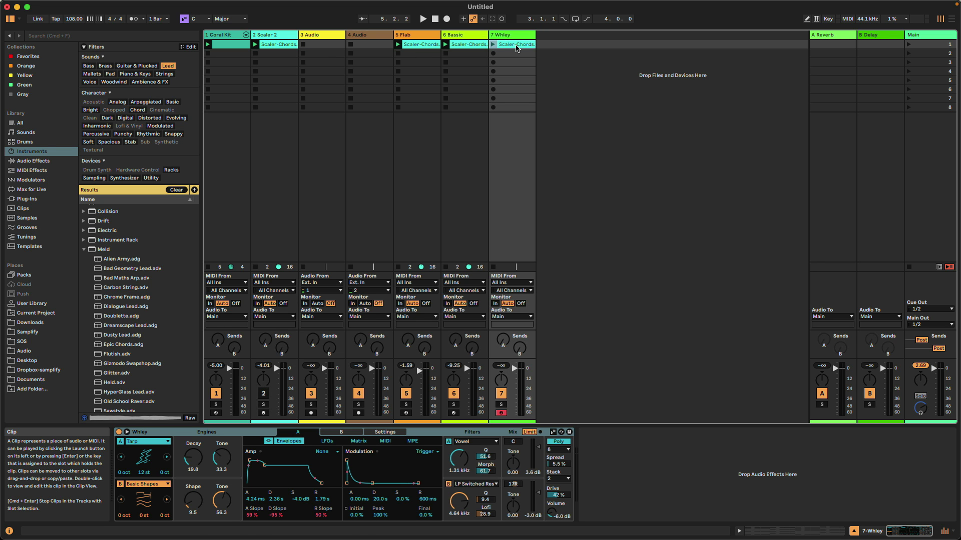
{"action": "double_click", "coordinate": [517, 46]}
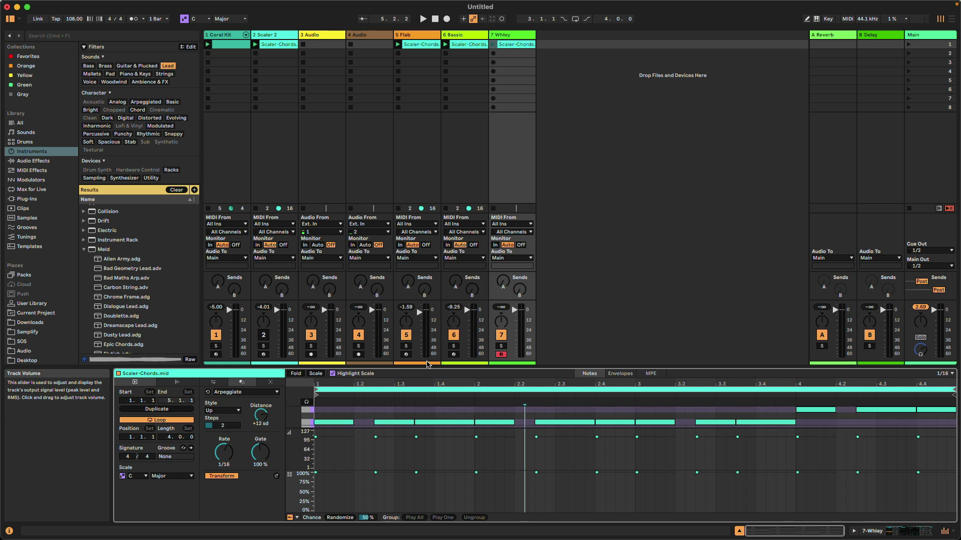
{"action": "left_click_drag", "start_coordinate": [457, 367], "coordinate": [456, 259]}
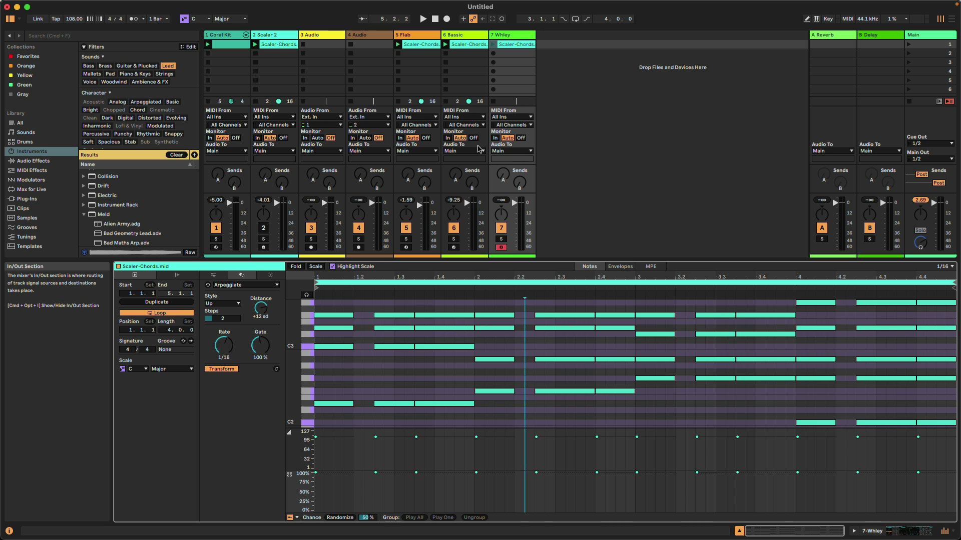
Insert an Arpeggiator before the Whley synth and set its rate to 1/16
{"action": "key", "text": "shift+Tab"}
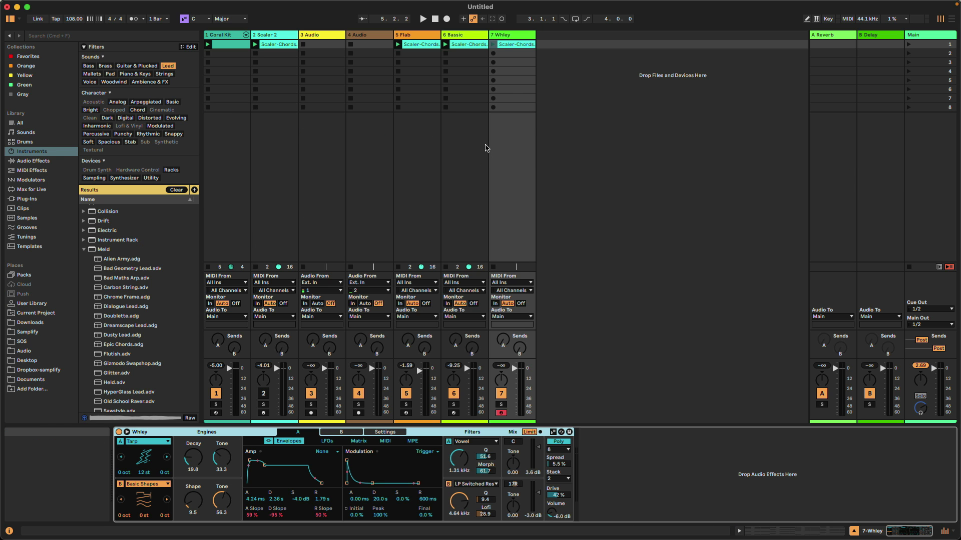
{"action": "left_click", "coordinate": [46, 171]}
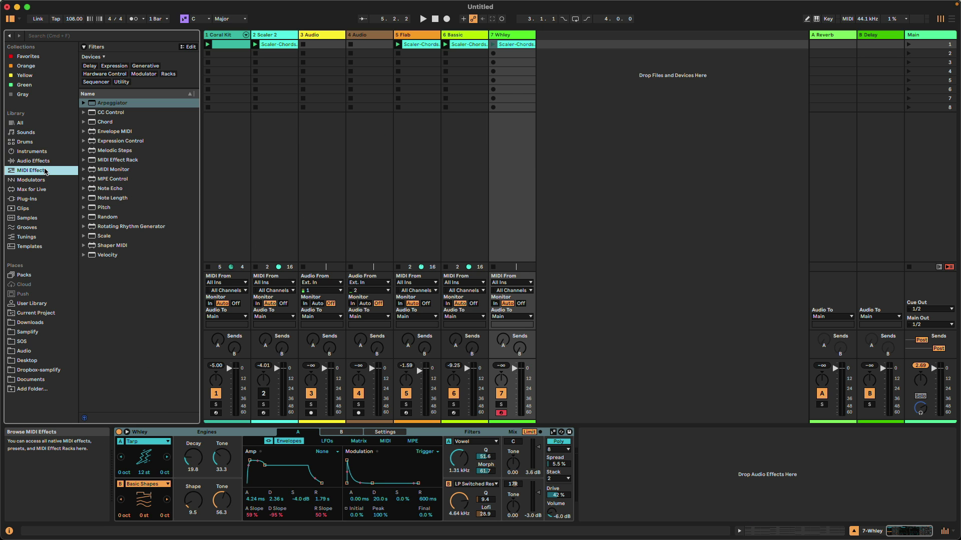
{"action": "left_click", "coordinate": [128, 103]}
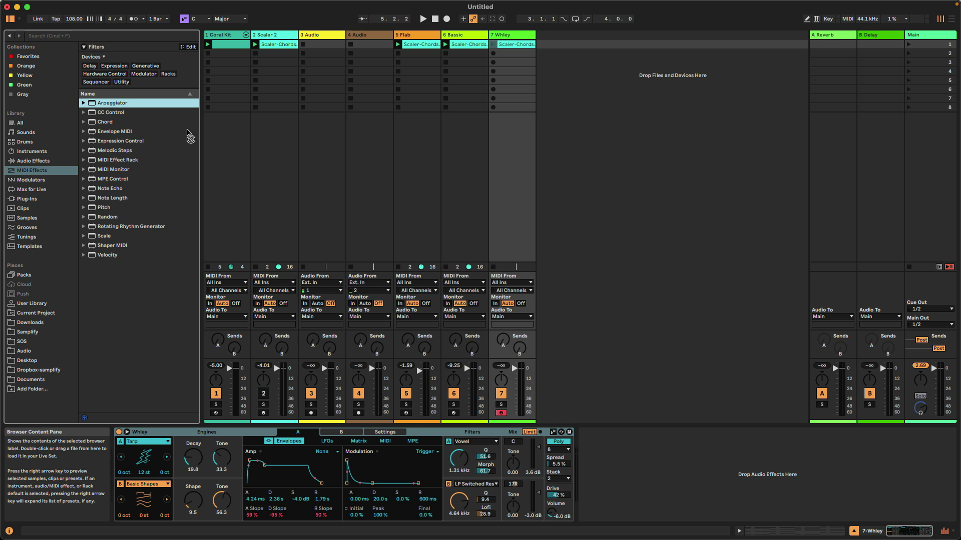
{"action": "mouse_move", "coordinate": [190, 139]}
{"action": "left_mouse_down"}
{"action": "mouse_move", "coordinate": [184, 263]}
{"action": "mouse_move", "coordinate": [135, 446]}
{"action": "left_mouse_up"}
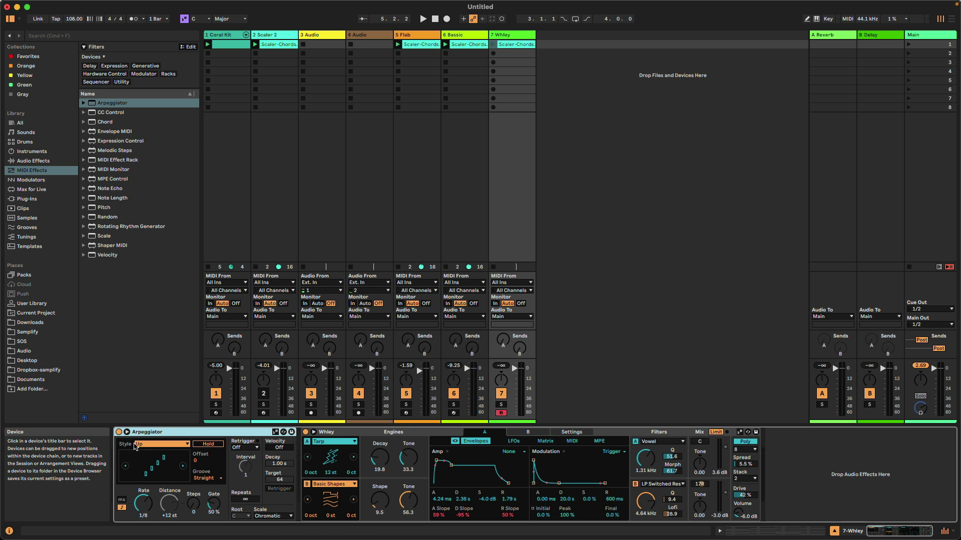
{"action": "left_click", "coordinate": [143, 504]}
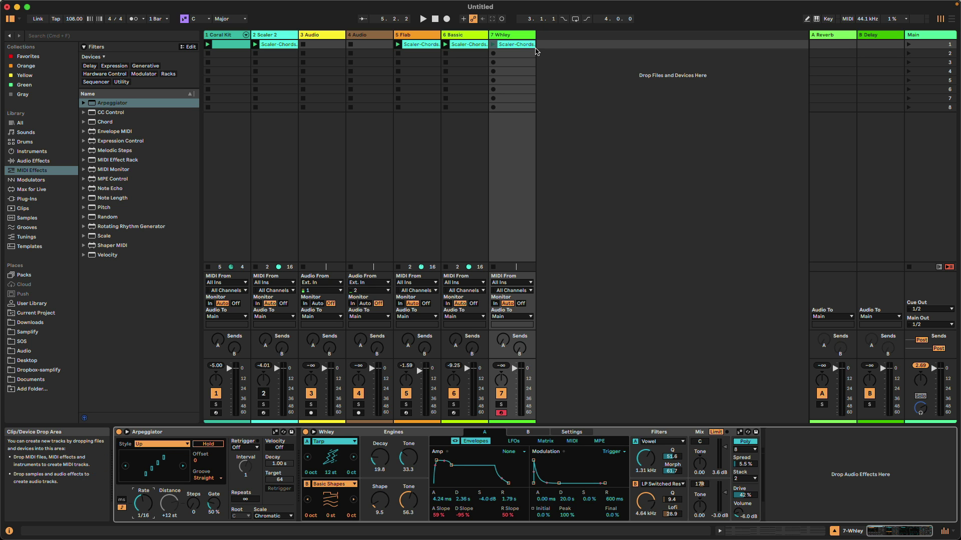
Play with Whley soloed, set the Arpeggiator Steps to 1, then launch and open its chord clip
{"action": "key", "text": "space"}
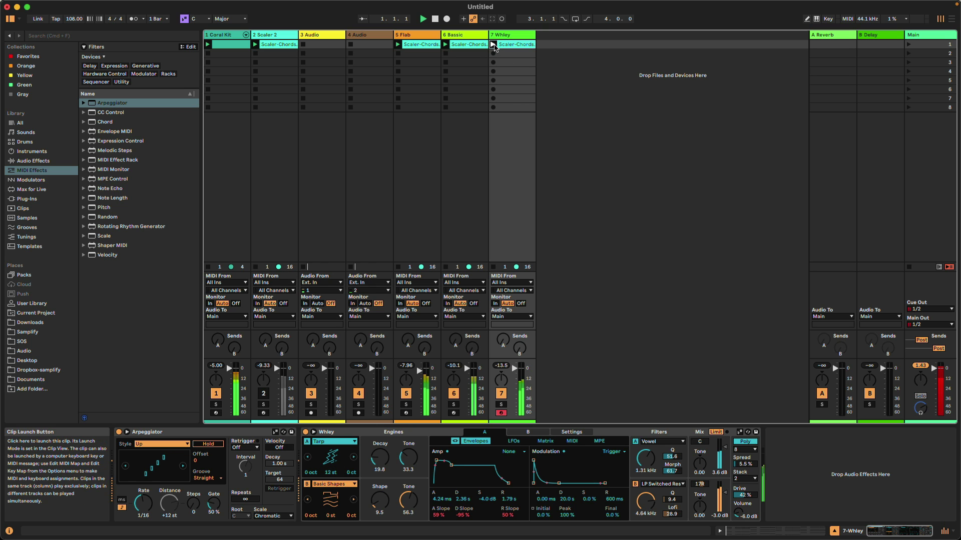
{"action": "left_click", "coordinate": [501, 404]}
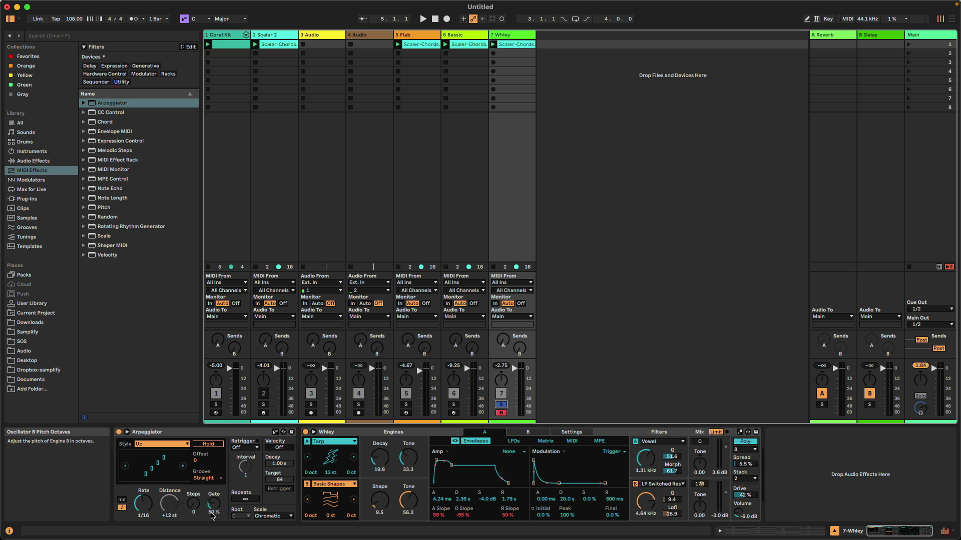
{"action": "left_click", "coordinate": [195, 501]}
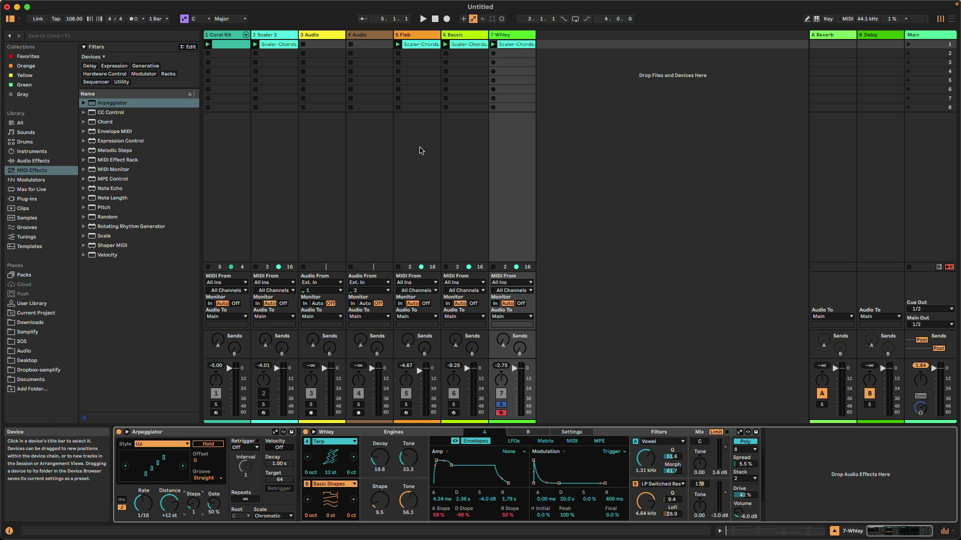
{"action": "left_click", "coordinate": [494, 45]}
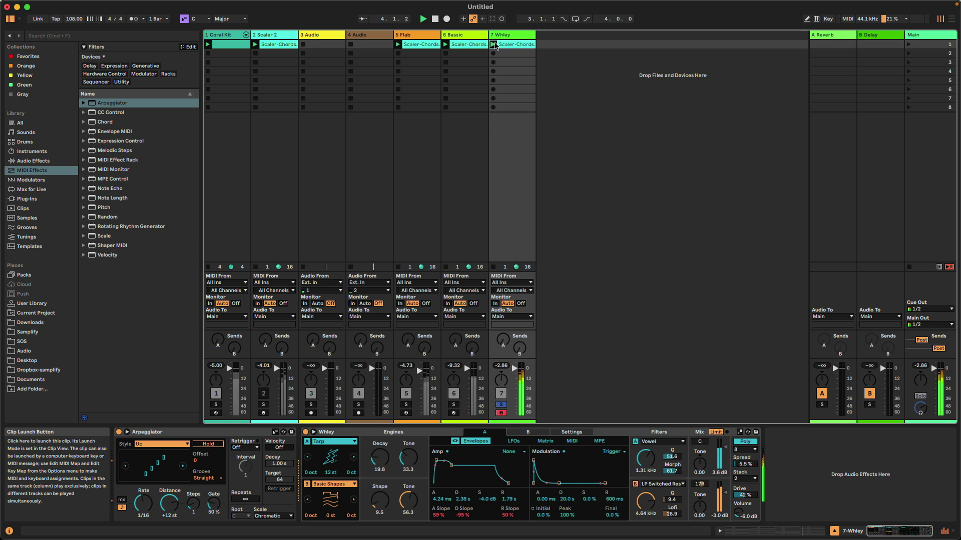
{"action": "double_click", "coordinate": [503, 45]}
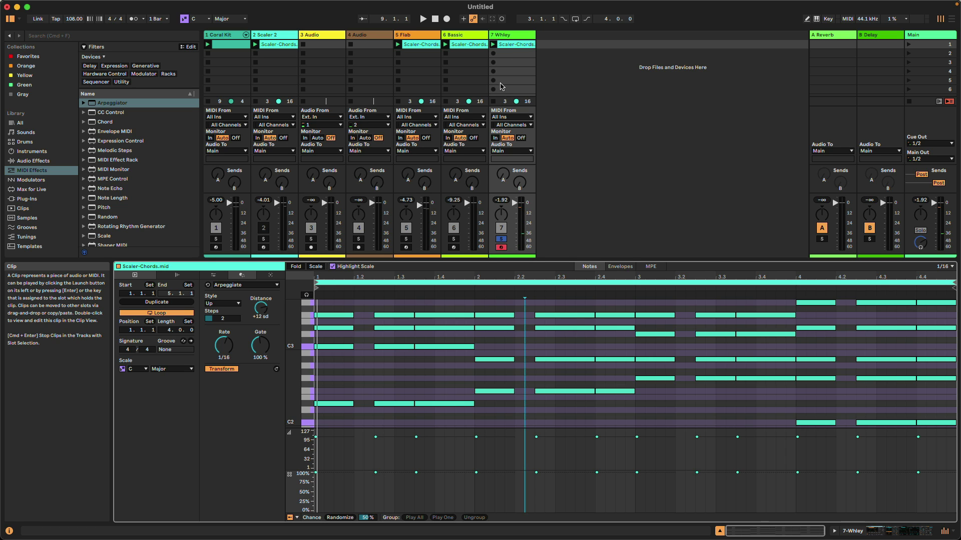
Join the split notes in the first bar into long sustained notes
{"action": "left_click", "coordinate": [440, 369]}
{"action": "left_click", "coordinate": [461, 384]}
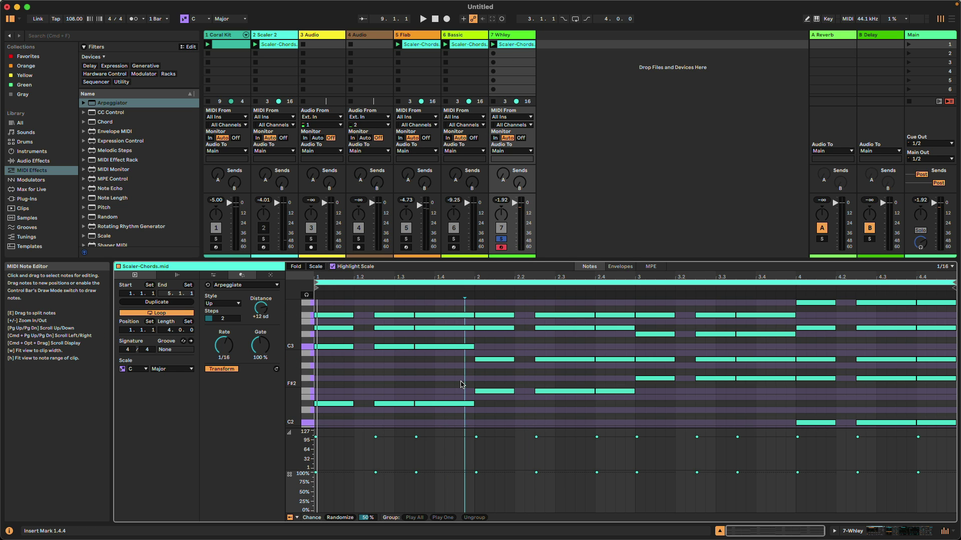
{"action": "left_click_drag", "start_coordinate": [497, 423], "coordinate": [318, 295]}
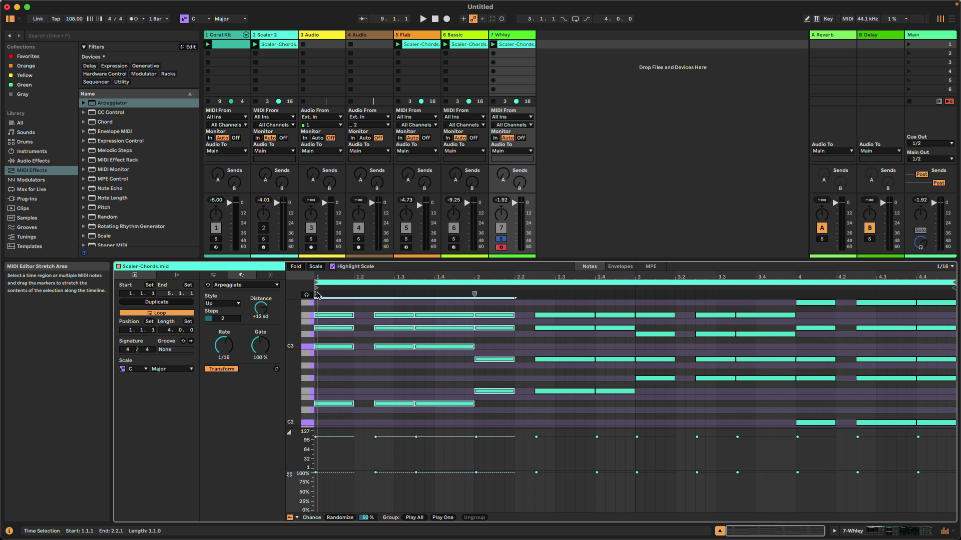
{"action": "key", "text": "super+j"}
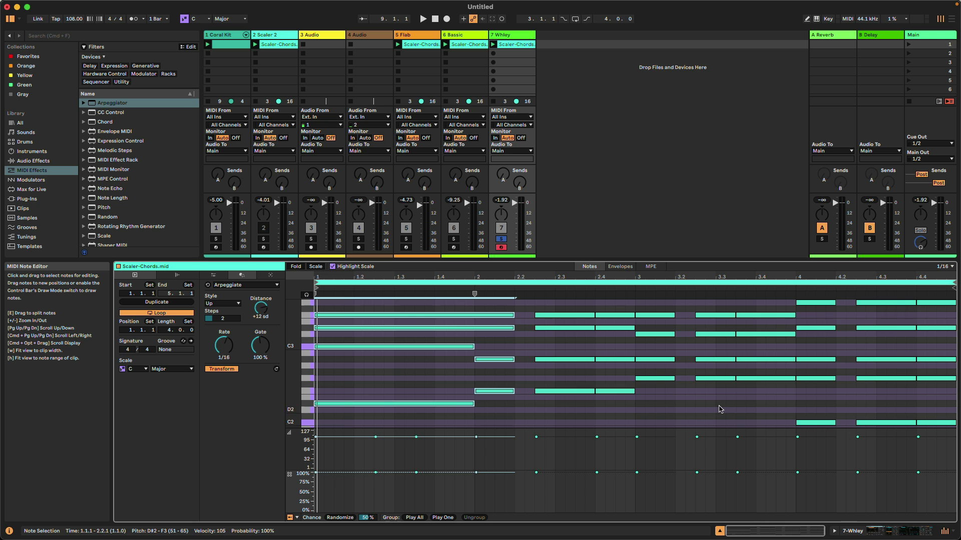
{"action": "key", "text": "super+z"}
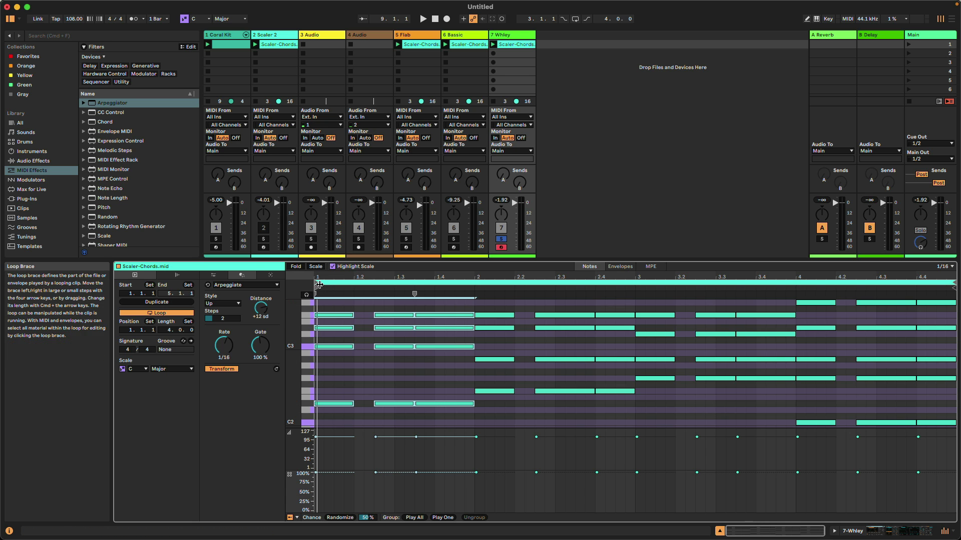
{"action": "key", "text": "super+j"}
Join the split notes of bars 2, 3 and 4 into long notes
{"action": "left_click_drag", "start_coordinate": [635, 385], "coordinate": [476, 385]}
{"action": "key", "text": "super+j"}
{"action": "left_click_drag", "start_coordinate": [795, 350], "coordinate": [642, 299]}
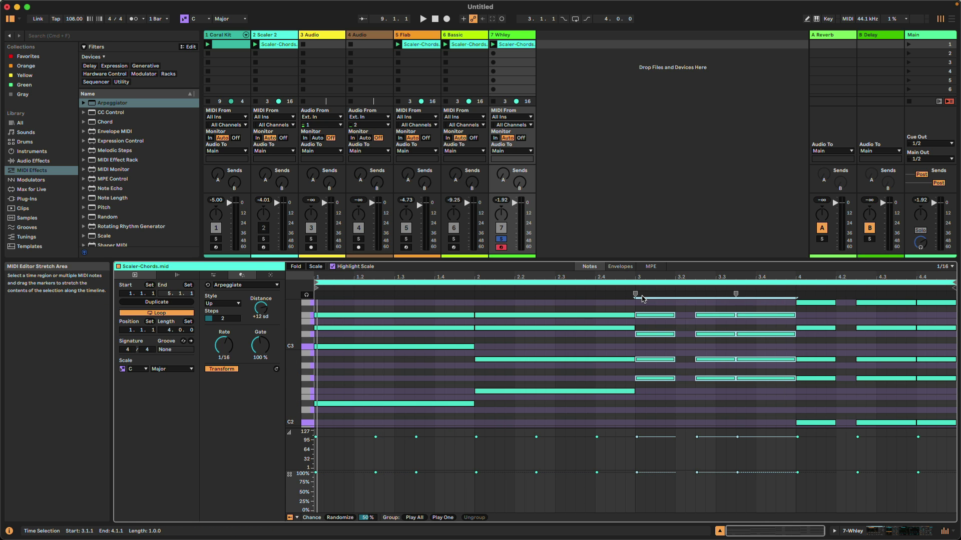
{"action": "key", "text": "super+j"}
{"action": "left_click_drag", "start_coordinate": [642, 260], "coordinate": [642, 183]}
{"action": "left_click_drag", "start_coordinate": [954, 225], "coordinate": [799, 220]}
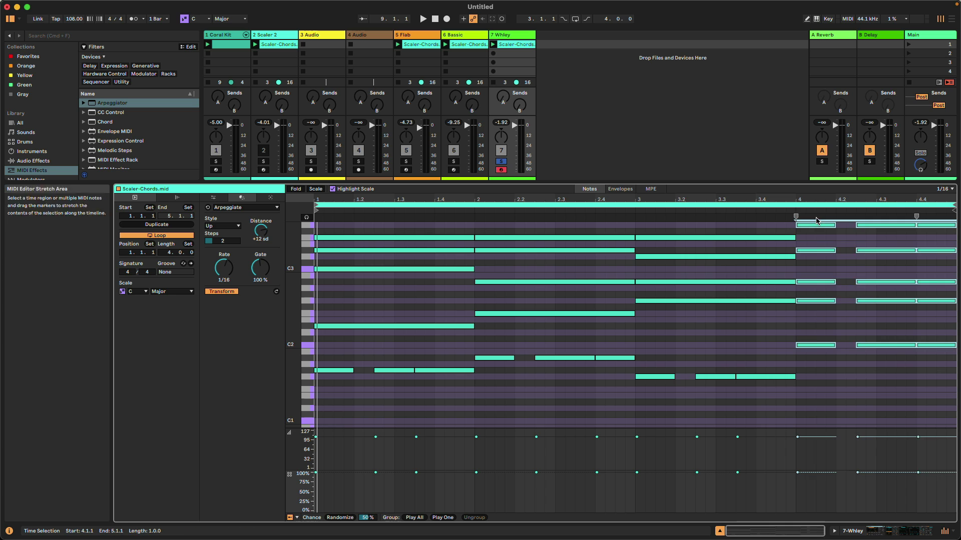
{"action": "key", "text": "super+j"}
Join the leftover short notes: the G#1 notes in bar 1, bar 2's remainder, and bar 3's G1 notes
{"action": "left_click_drag", "start_coordinate": [461, 386], "coordinate": [320, 363]}
{"action": "key", "text": "super+j"}
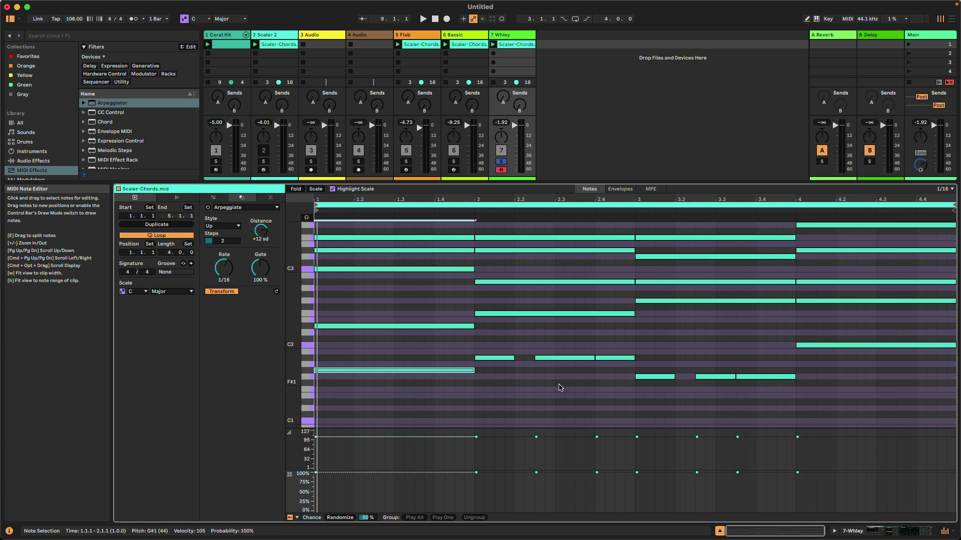
{"action": "left_click_drag", "start_coordinate": [635, 364], "coordinate": [476, 353]}
{"action": "key", "text": "super+j"}
{"action": "left_click_drag", "start_coordinate": [796, 392], "coordinate": [654, 369]}
{"action": "key", "text": "super+j"}
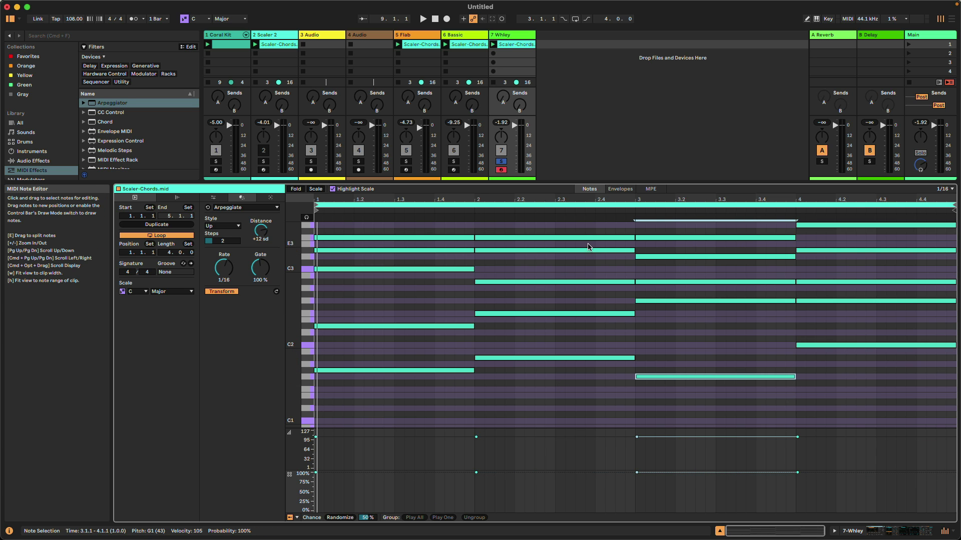
Play the set, pan Whley slightly further right to 29R, raise Flab's volume, then stop
{"action": "left_click", "coordinate": [494, 45]}
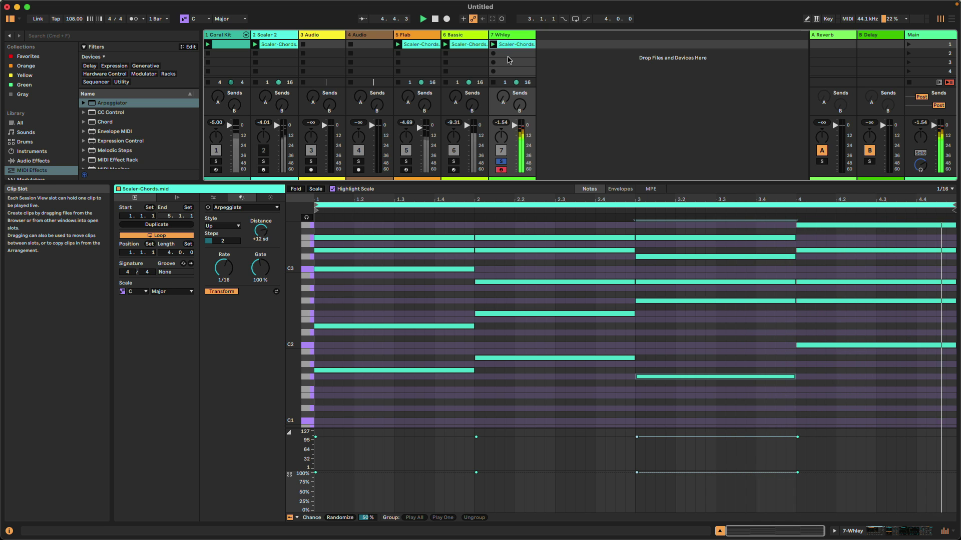
{"action": "key", "text": "space"}
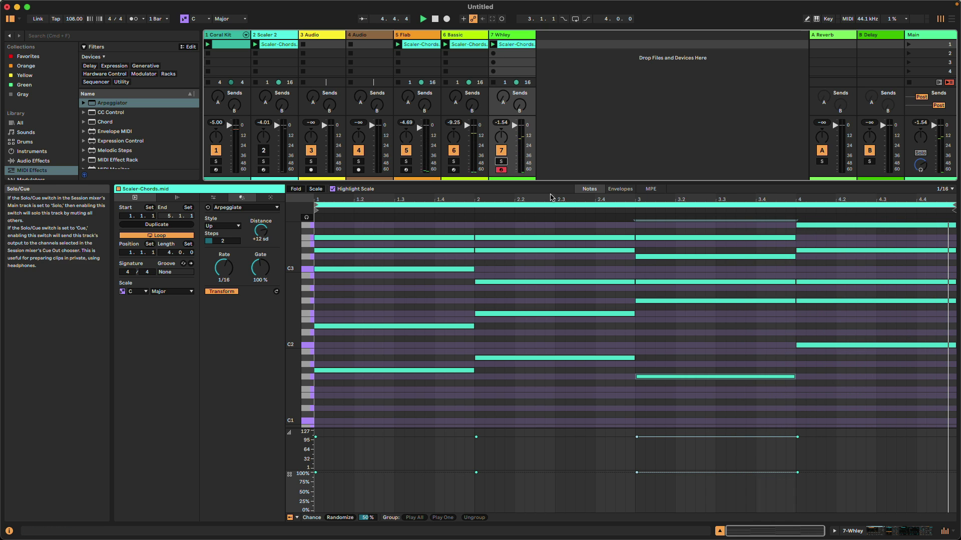
{"action": "left_click_drag", "start_coordinate": [559, 184], "coordinate": [562, 277]}
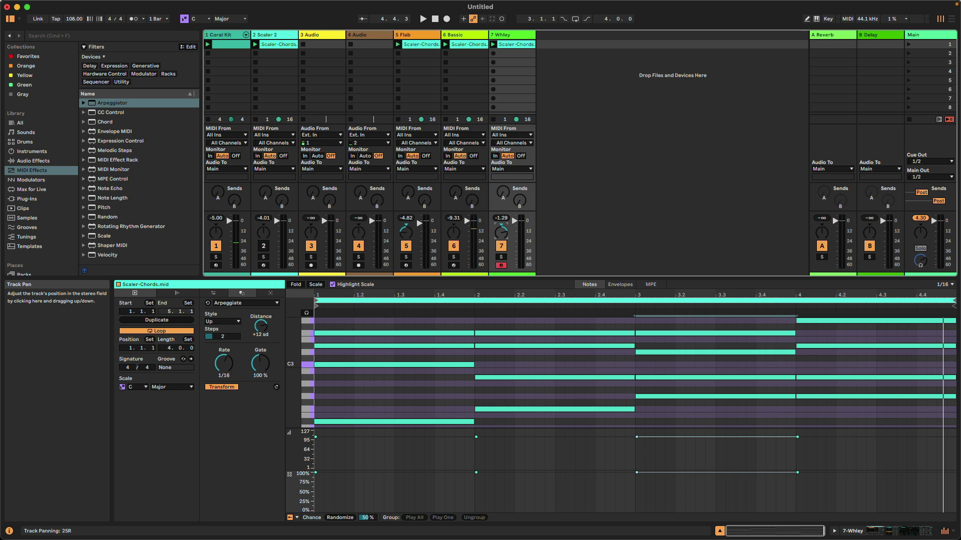
{"action": "left_click_drag", "start_coordinate": [504, 237], "coordinate": [504, 234]}
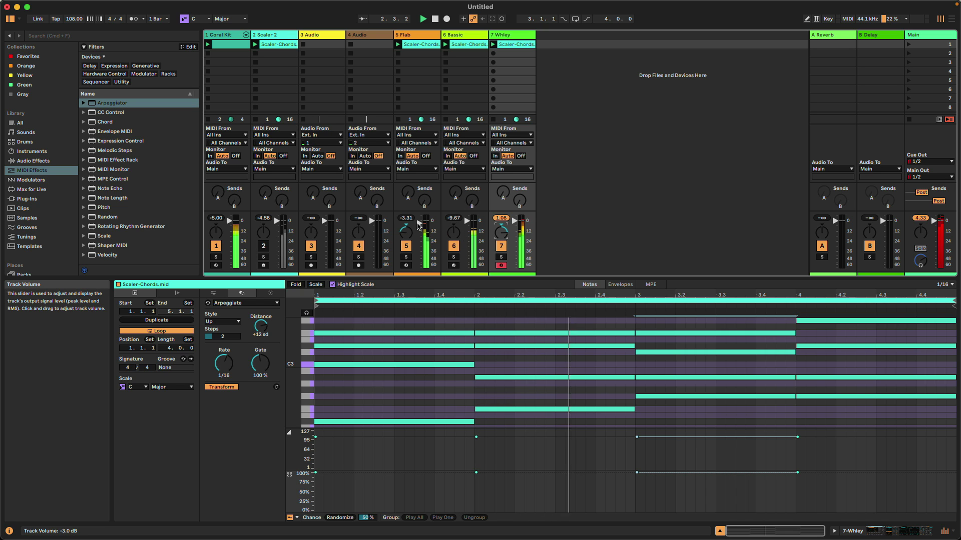
{"action": "left_click_drag", "start_coordinate": [420, 226], "coordinate": [419, 224]}
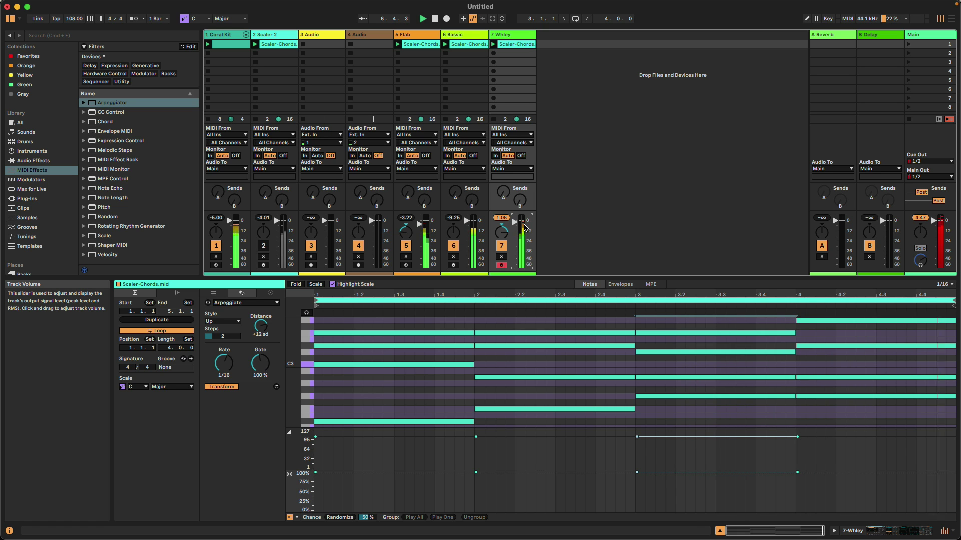
{"action": "key", "text": "space"}
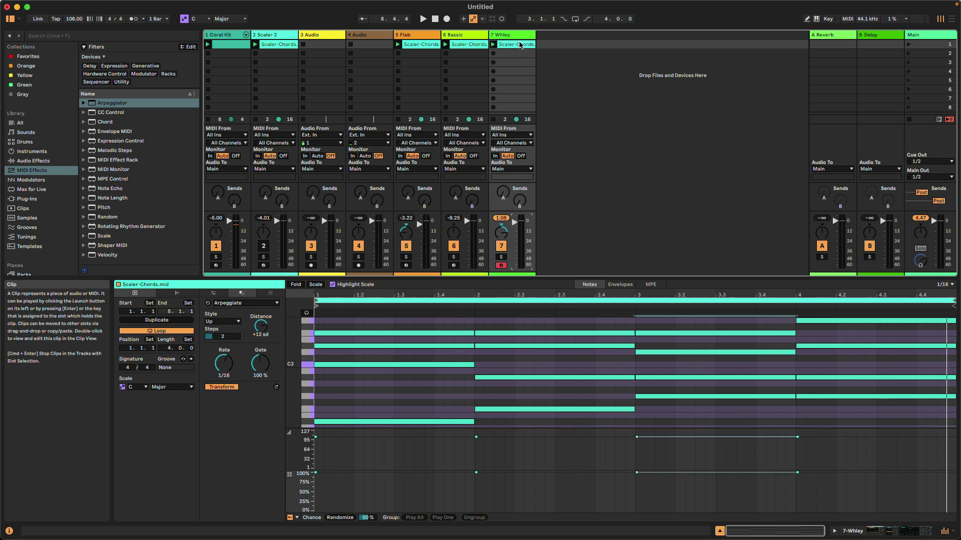
Add a Gate from Audio Effects to the Whley track's device chain
{"action": "left_click", "coordinate": [516, 35]}
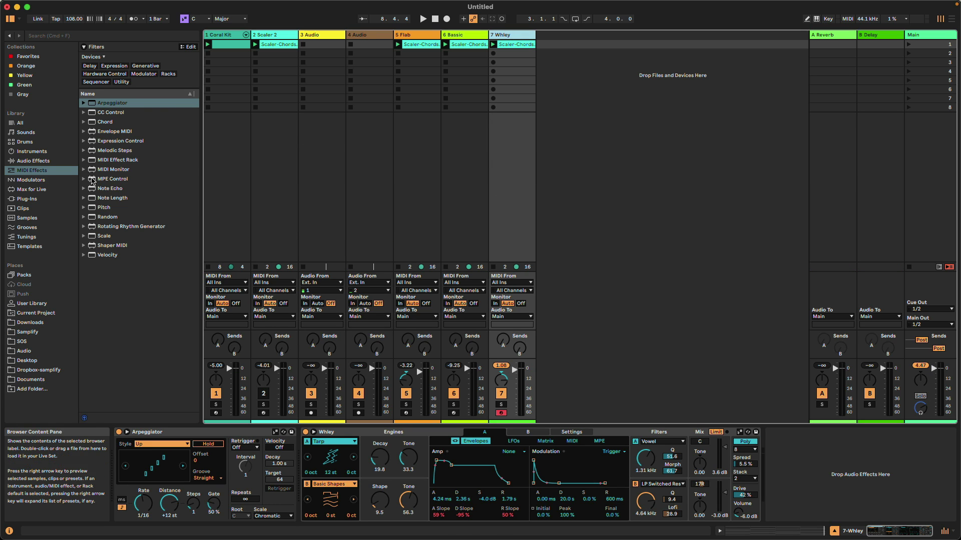
{"action": "left_click", "coordinate": [33, 160]}
{"action": "left_click_drag", "start_coordinate": [110, 199], "coordinate": [778, 471]}
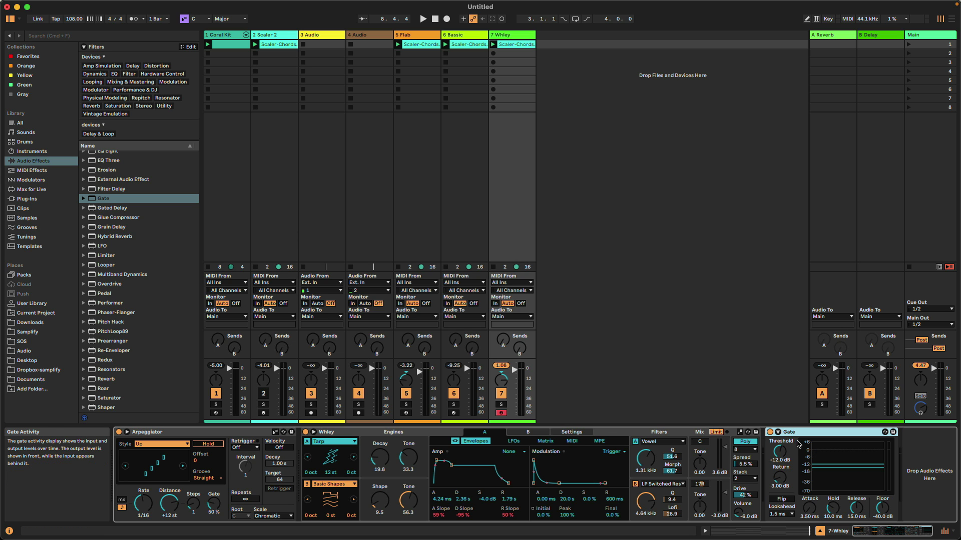
Sidechain the Gate from 1-Coral Kit's Hihat Closed 808 chain, Post Mixer
{"action": "left_click", "coordinate": [778, 433]}
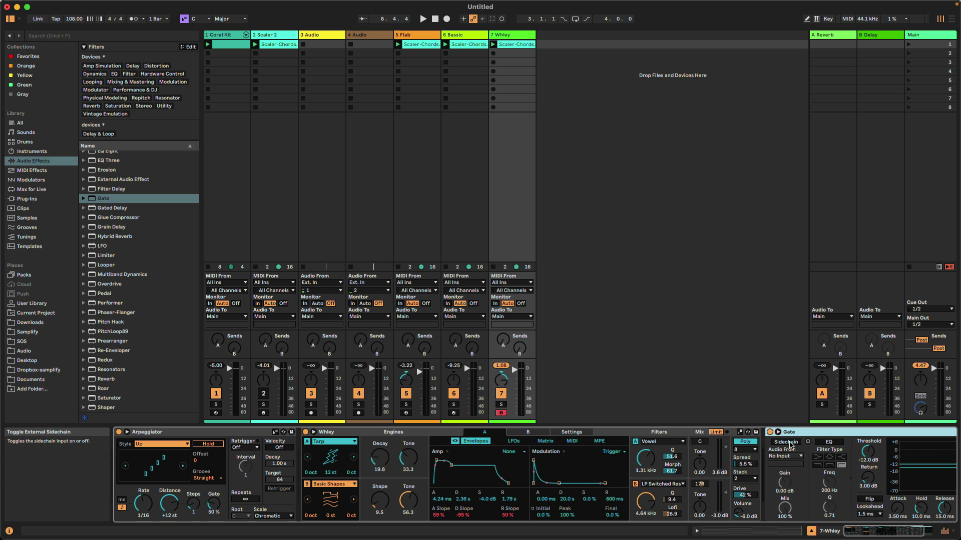
{"action": "left_click", "coordinate": [791, 456]}
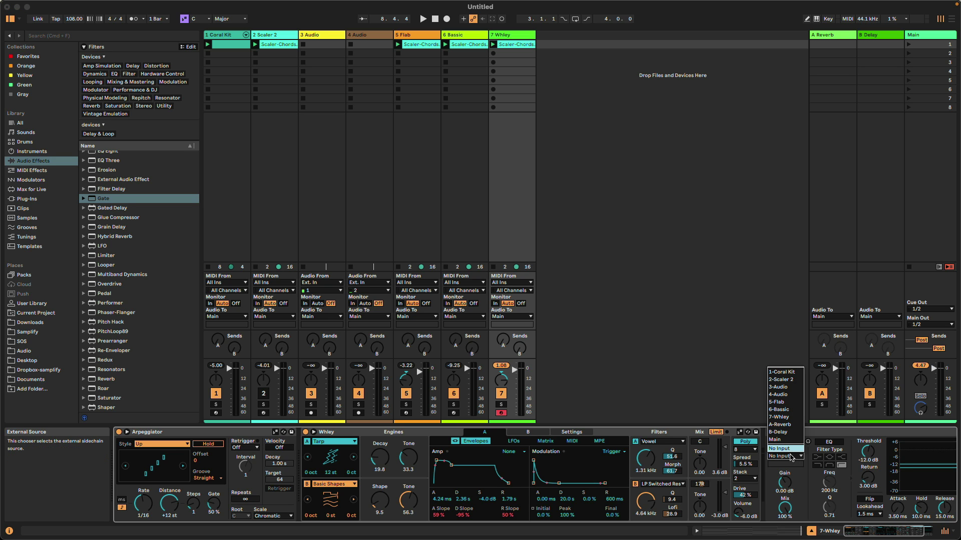
{"action": "left_click", "coordinate": [783, 373]}
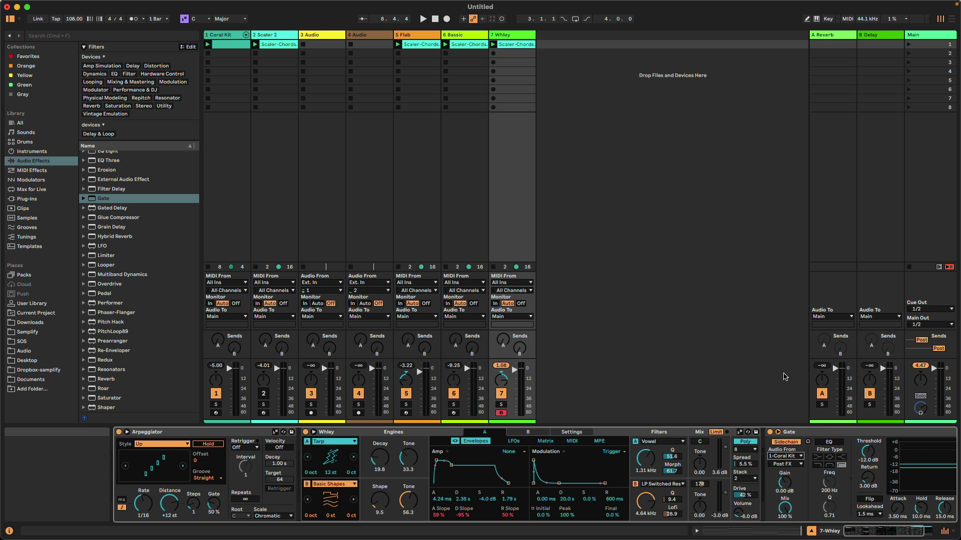
{"action": "left_click", "coordinate": [793, 464]}
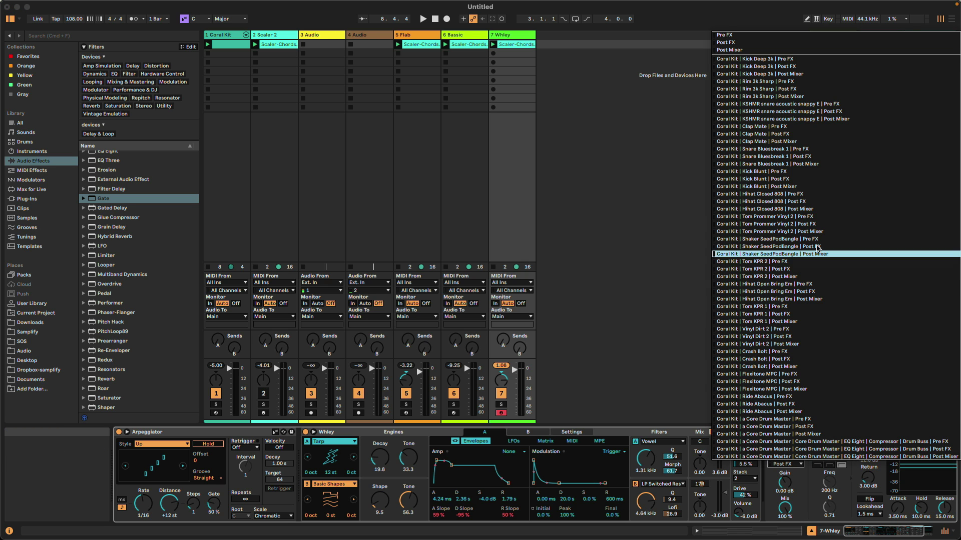
{"action": "left_click", "coordinate": [804, 212]}
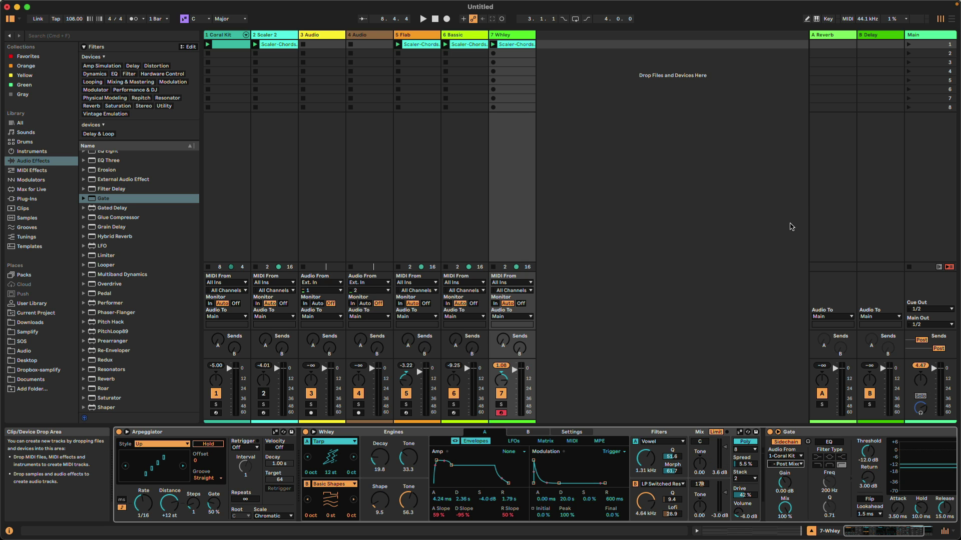
{"action": "scroll", "coordinate": [811, 462], "scroll_direction": "right", "scroll_amount": 5}
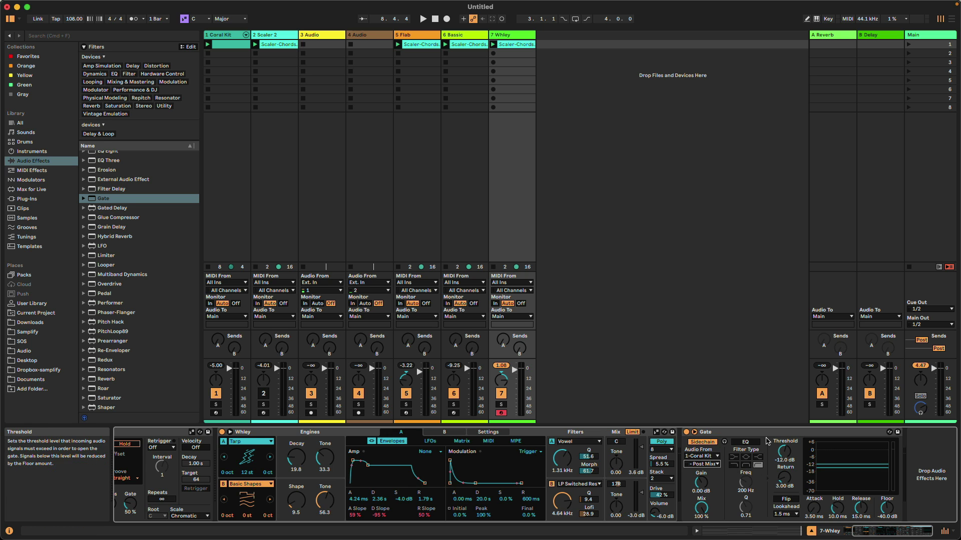
With the set playing, set the Whley Gate threshold to -22.2 dB and release to 54.5 ms
{"action": "key", "text": "space"}
{"action": "left_click_drag", "start_coordinate": [784, 451], "coordinate": [784, 460]}
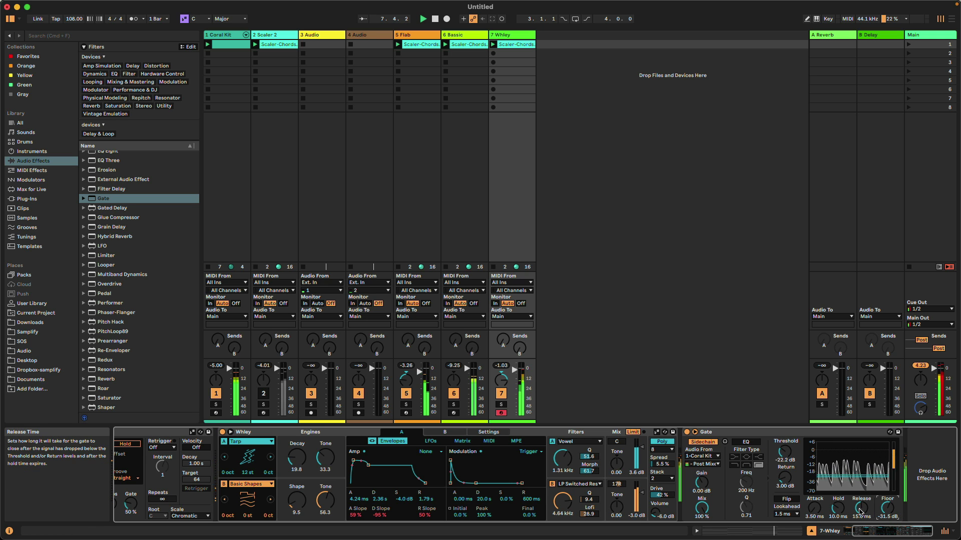
{"action": "left_click_drag", "start_coordinate": [861, 508], "coordinate": [861, 493]}
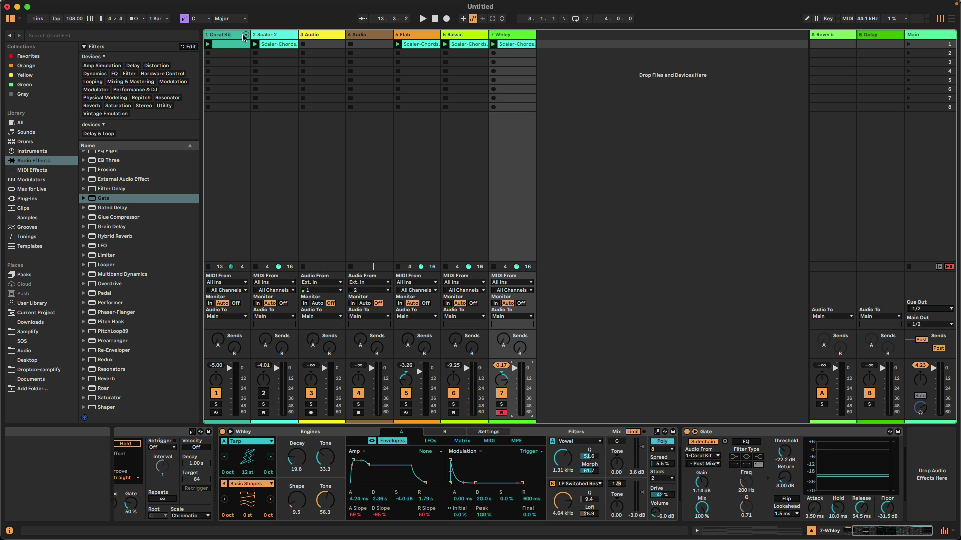
Lower the Coral Kit clip's Hihat Closed 808 notes to about 71% chance, then play and stop to check
{"action": "left_click_drag", "start_coordinate": [734, 279], "coordinate": [734, 150]}
{"action": "left_click_drag", "start_coordinate": [899, 330], "coordinate": [361, 268]}
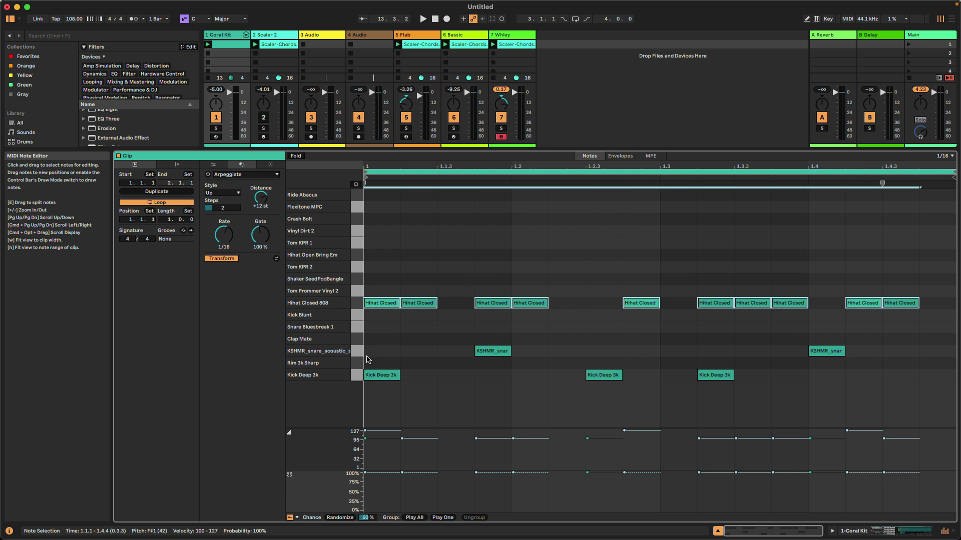
{"action": "left_click", "coordinate": [315, 489]}
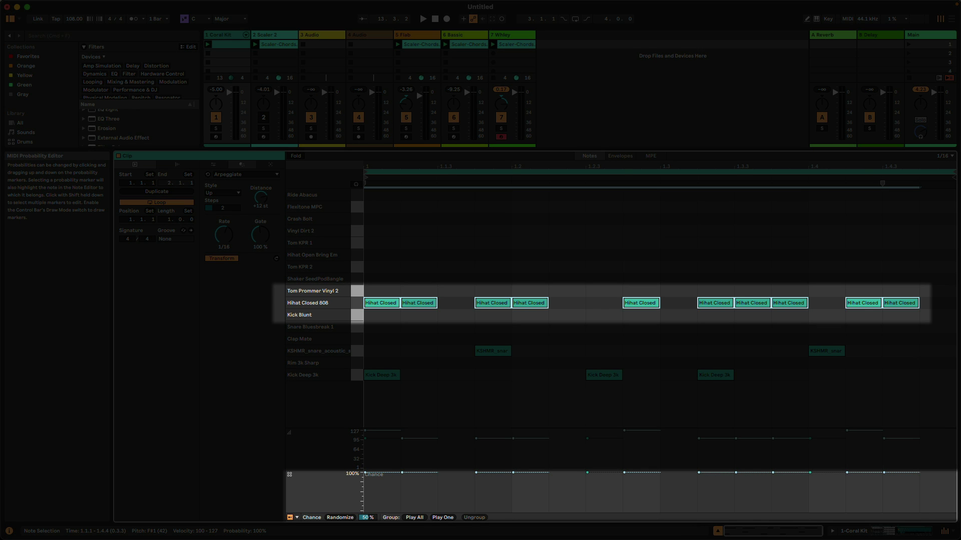
{"action": "left_click_drag", "start_coordinate": [382, 477], "coordinate": [383, 485]}
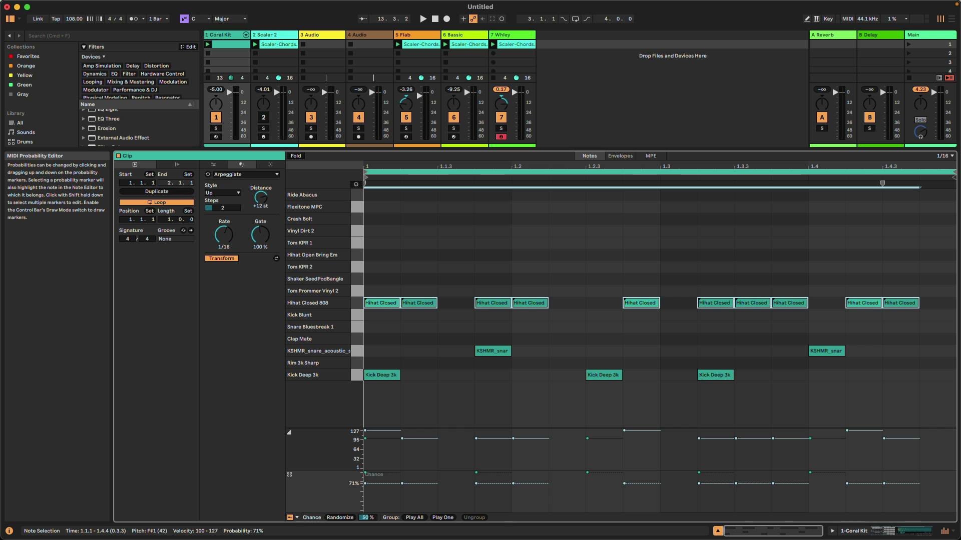
{"action": "left_click", "coordinate": [439, 280]}
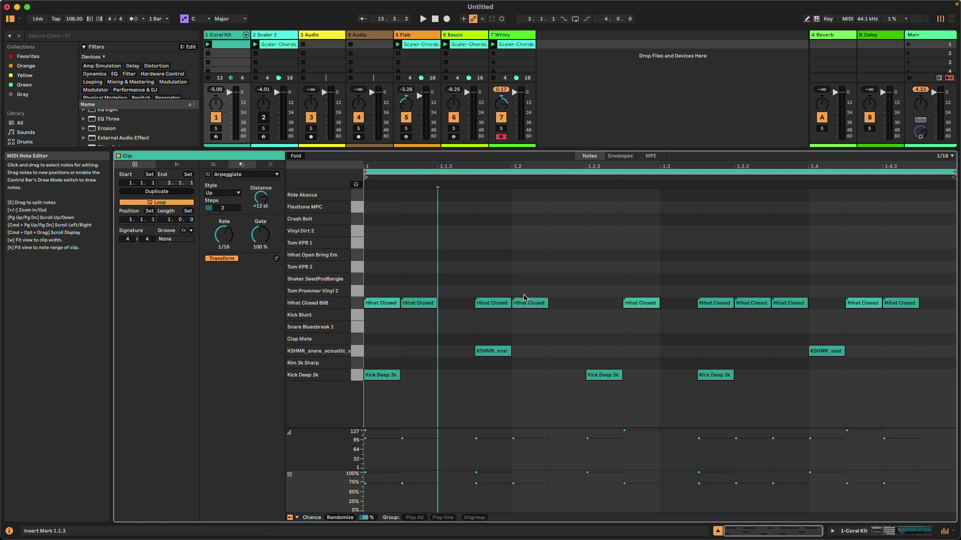
{"action": "key", "text": "space"}
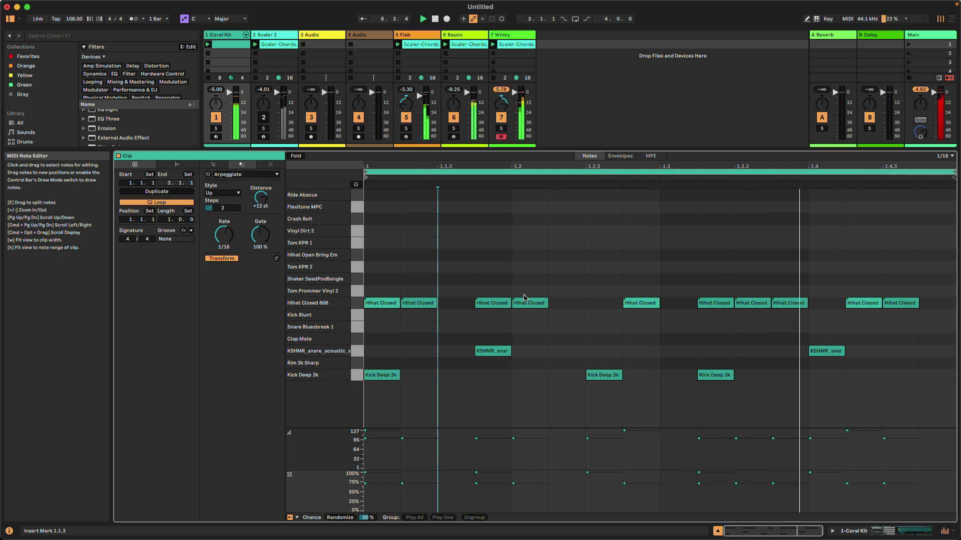
{"action": "key", "text": "space"}
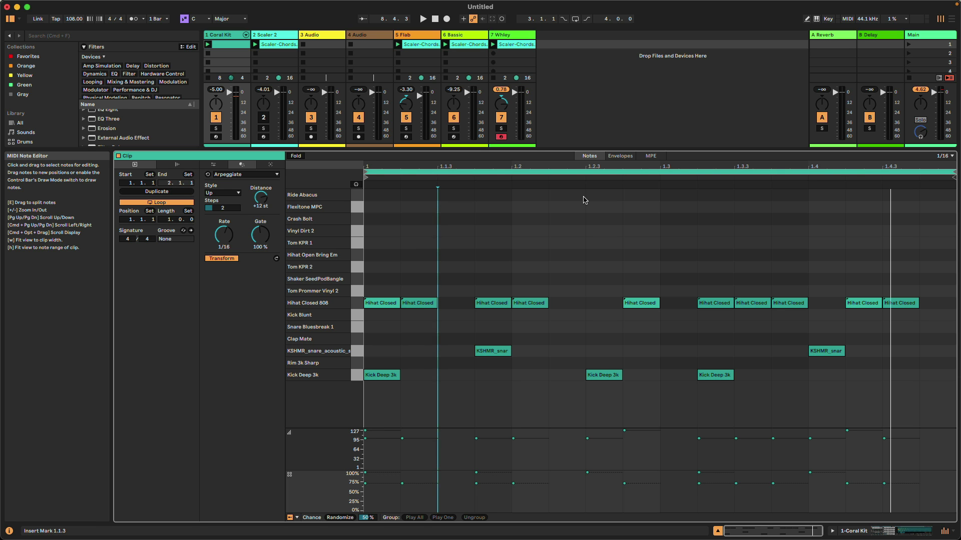
In the Instruments browser, collapse the Meld presets and expand the Wavetable presets
{"action": "left_click_drag", "start_coordinate": [584, 150], "coordinate": [584, 366]}
{"action": "left_click", "coordinate": [31, 151]}
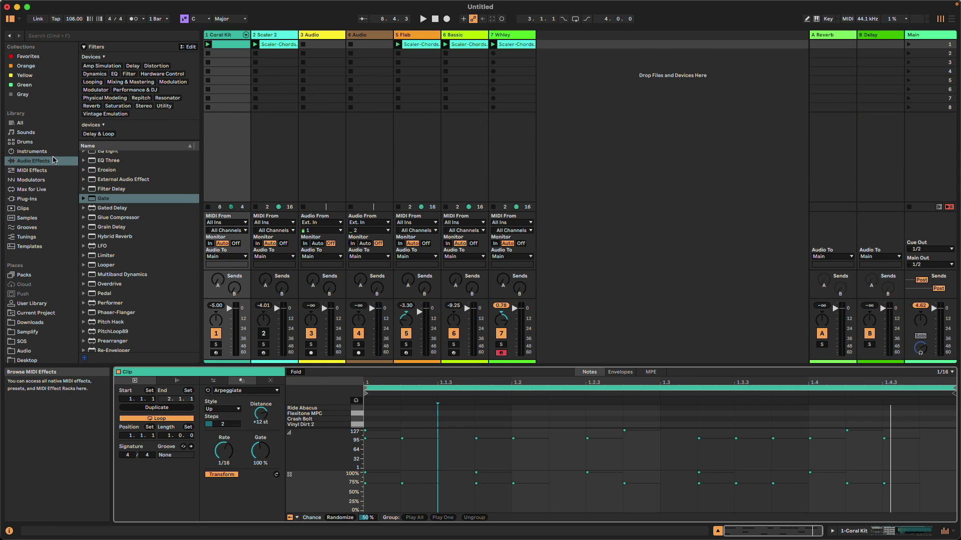
{"action": "left_click", "coordinate": [84, 266]}
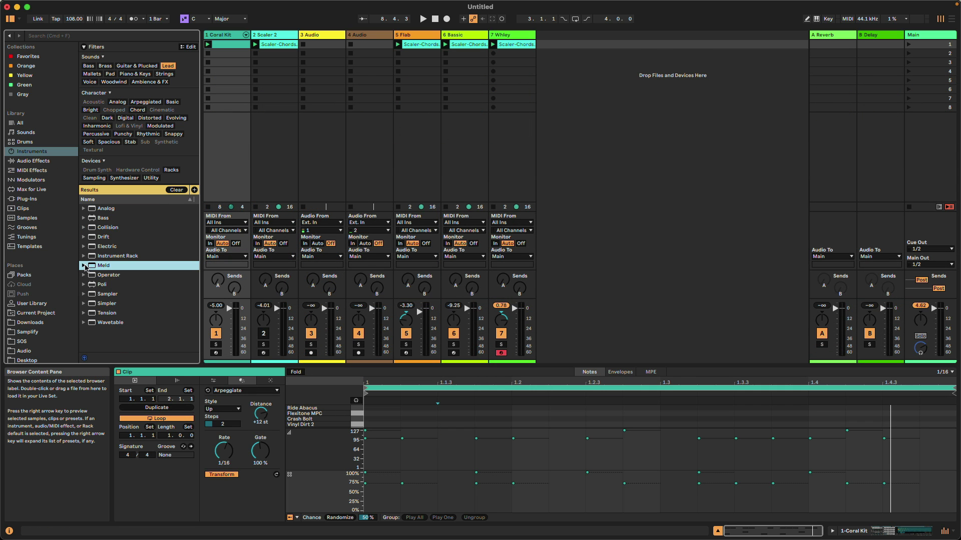
{"action": "left_click", "coordinate": [114, 324]}
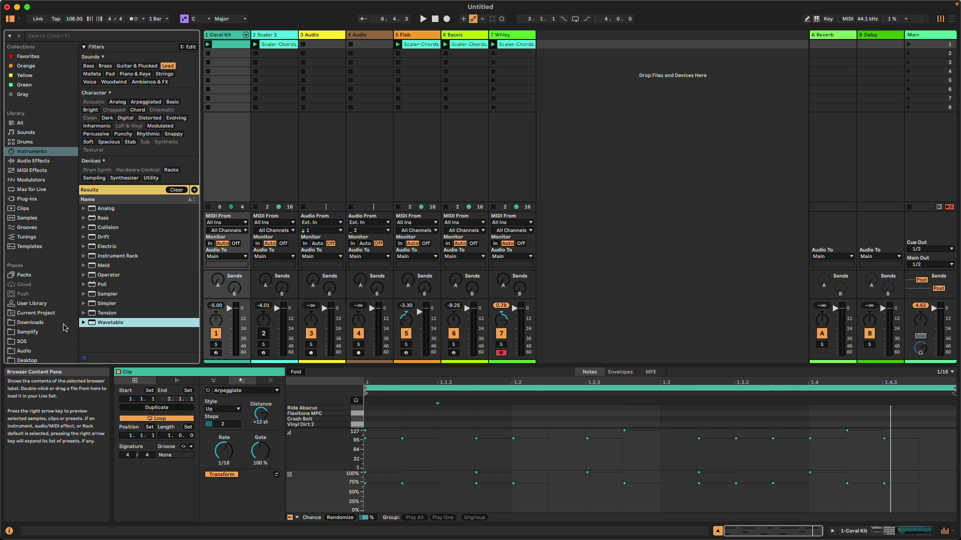
{"action": "left_click", "coordinate": [83, 323]}
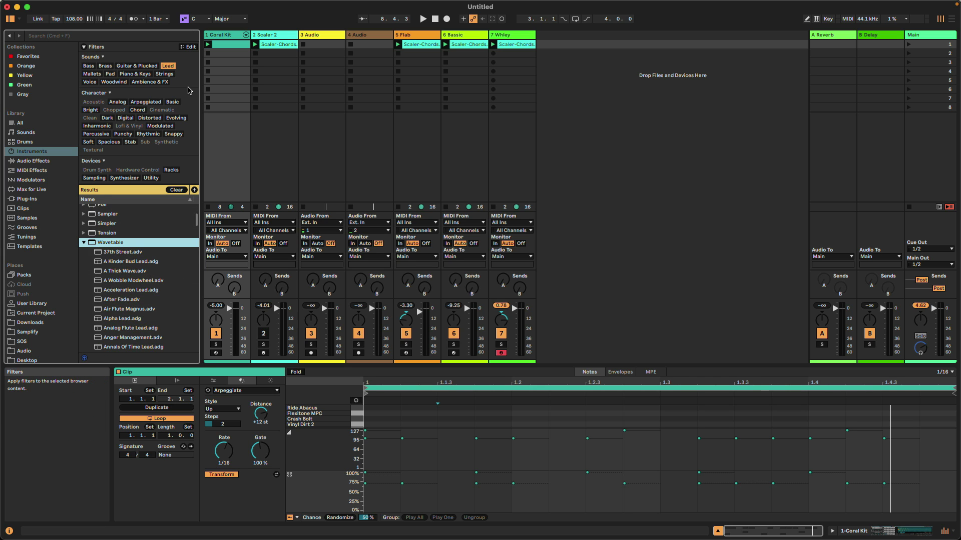
Filter Wavetable presets to Pad and audition Airport Pad, Alone Pad and Analog Soft Pad
{"action": "left_click", "coordinate": [110, 74]}
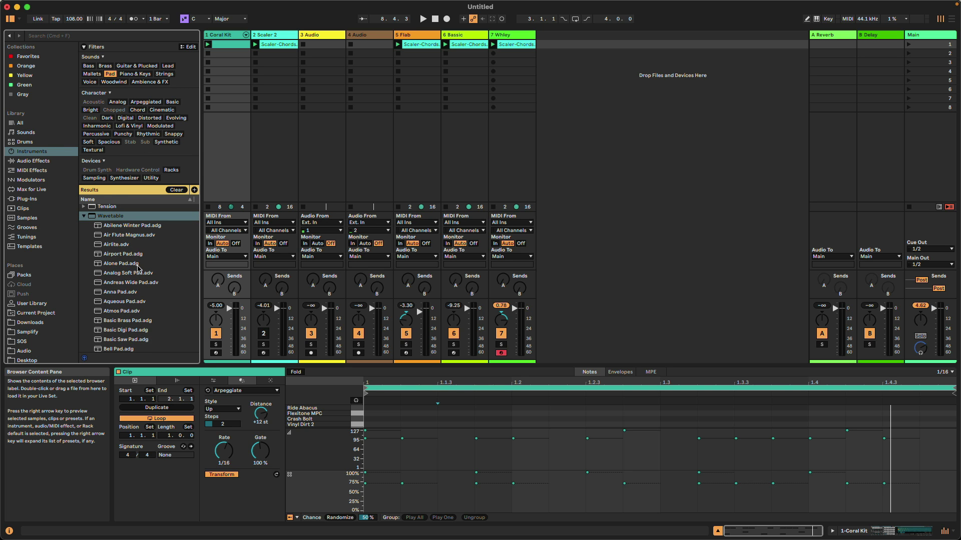
{"action": "left_click", "coordinate": [142, 256]}
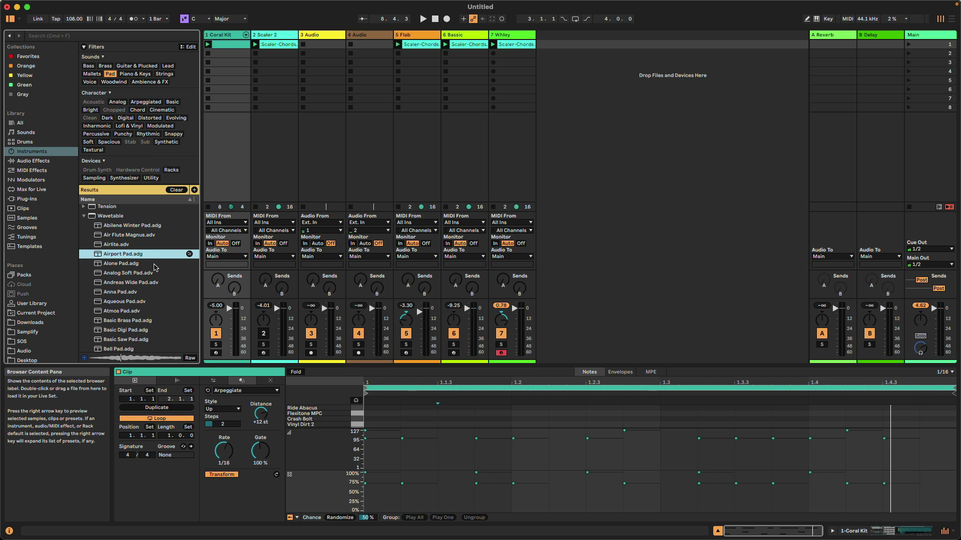
{"action": "left_click", "coordinate": [156, 267]}
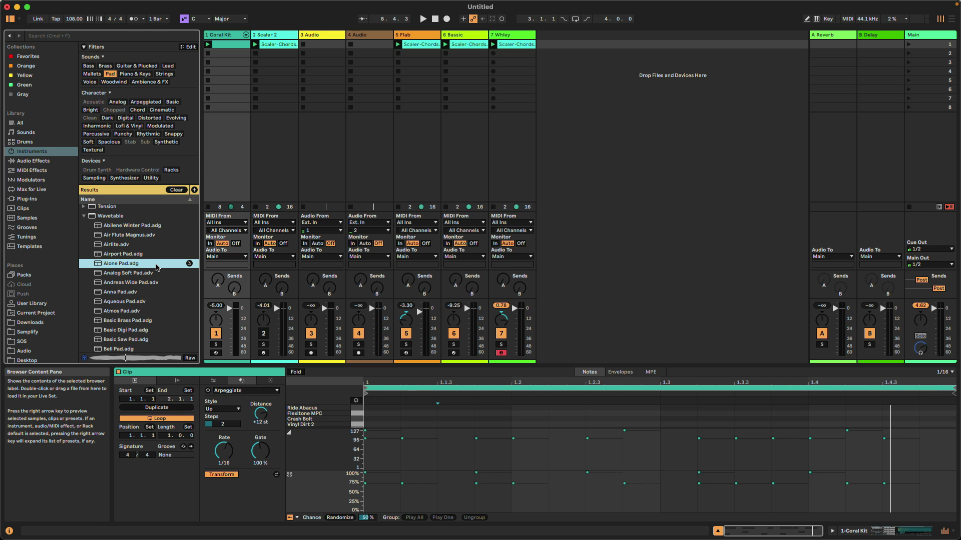
{"action": "key", "text": "Down"}
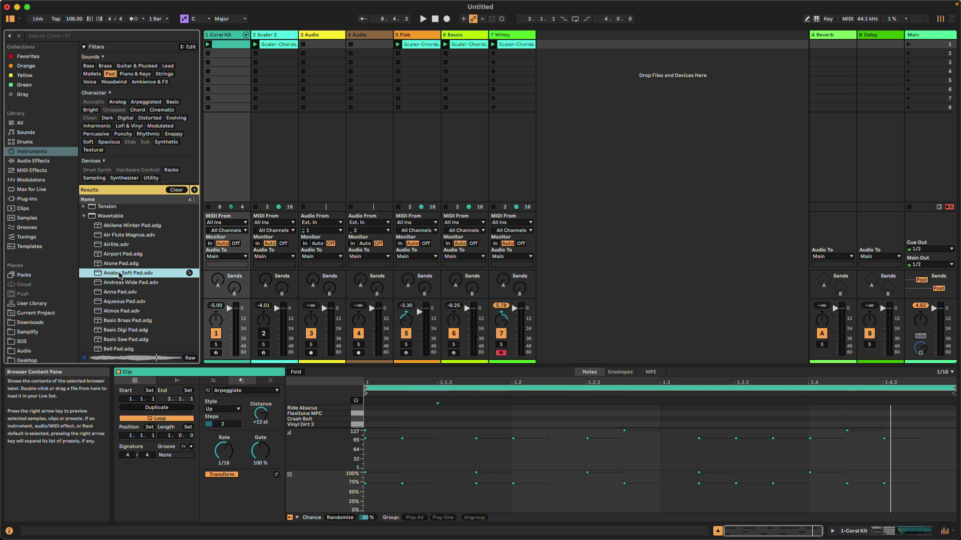
Create an Analog Soft Pad track and copy Whley's Scaler-Chords clip into its first slot
{"action": "left_click_drag", "start_coordinate": [123, 276], "coordinate": [565, 65]}
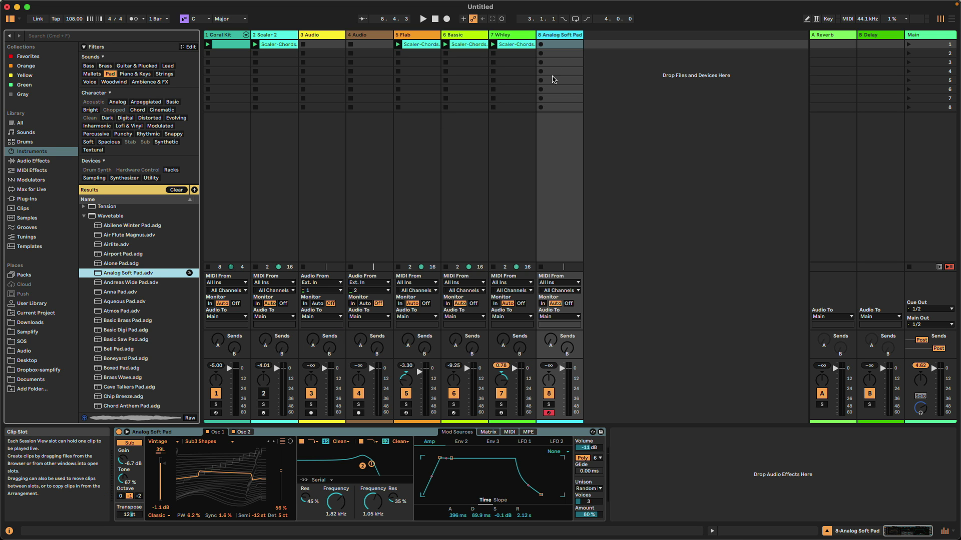
{"action": "left_click", "coordinate": [520, 48]}
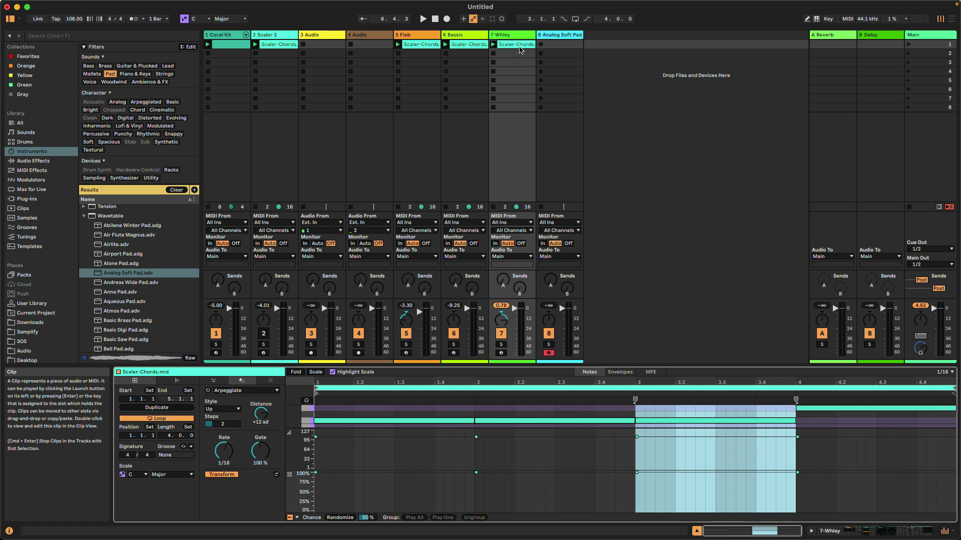
{"action": "left_click", "coordinate": [519, 46]}
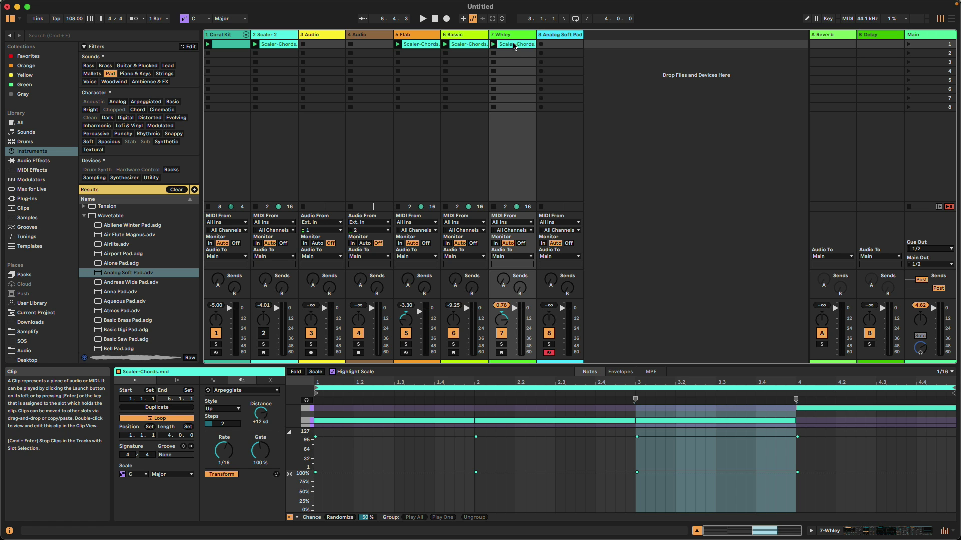
{"action": "left_click_drag", "start_coordinate": [539, 48], "coordinate": [560, 46]}
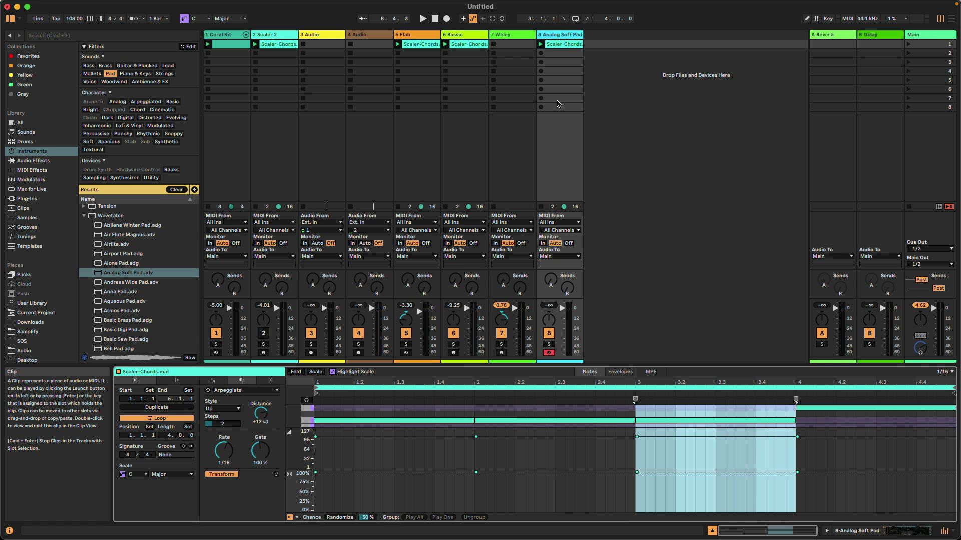
Compare the Flab and pad chord clips in the note editor, then launch Scene 1
{"action": "left_click_drag", "start_coordinate": [458, 365], "coordinate": [500, 160]}
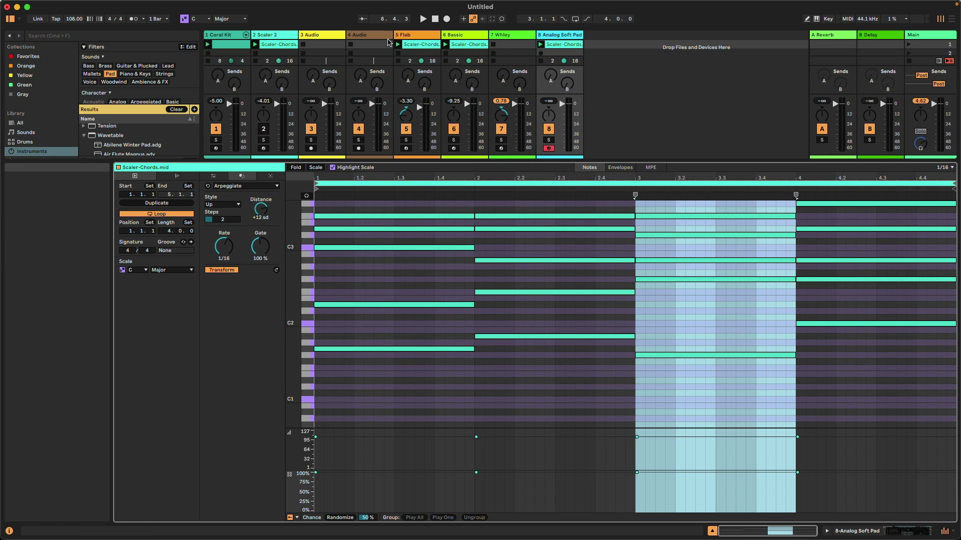
{"action": "left_click", "coordinate": [421, 44]}
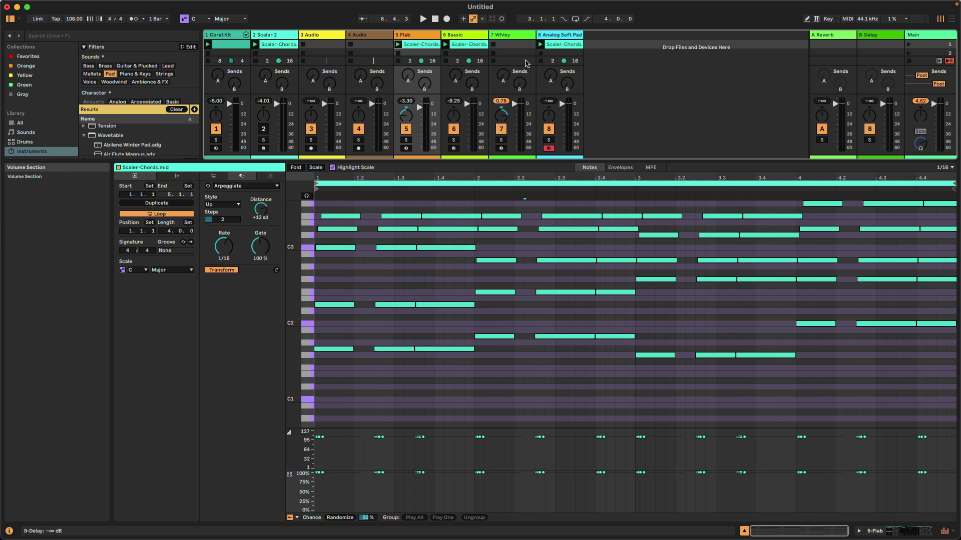
{"action": "left_click", "coordinate": [564, 44]}
{"action": "left_click_drag", "start_coordinate": [589, 162], "coordinate": [589, 424]}
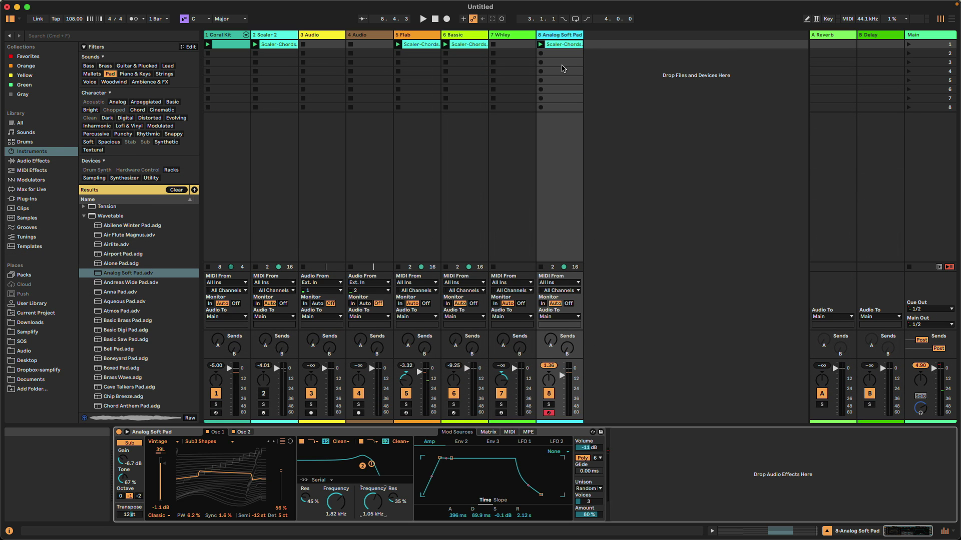
{"action": "left_click_drag", "start_coordinate": [561, 48], "coordinate": [528, 54]}
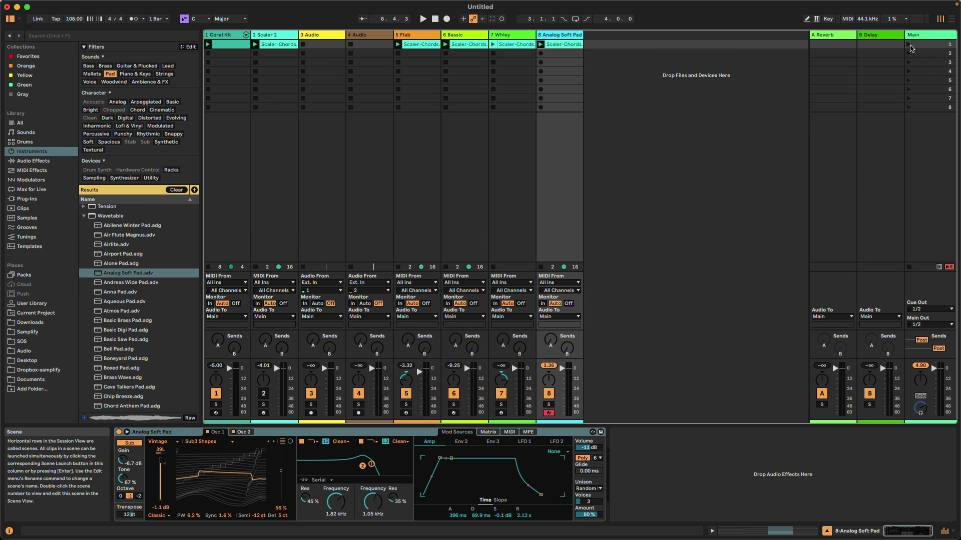
{"action": "left_click", "coordinate": [908, 44]}
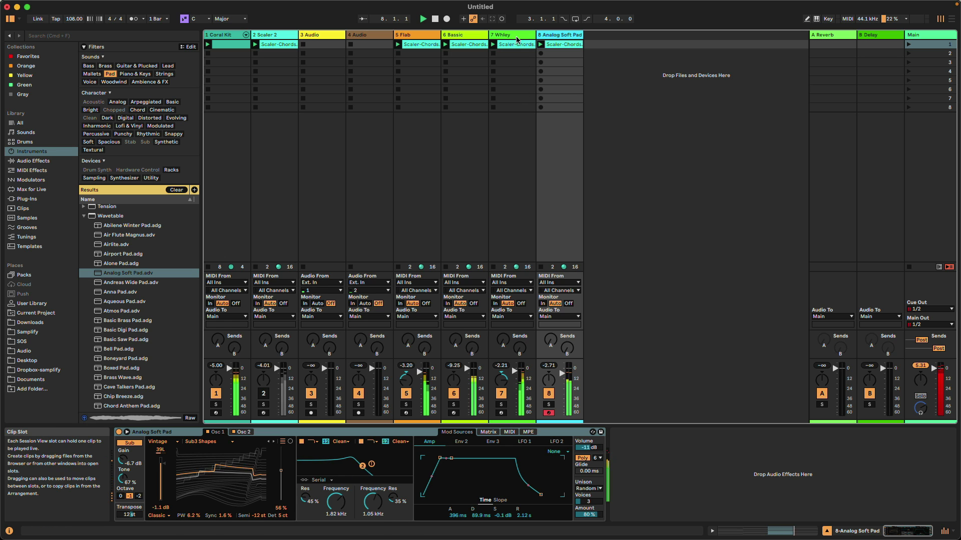
Turn off the Whley Gate's sidechain during playback, then select the Flab track
{"action": "left_click", "coordinate": [526, 95]}
{"action": "left_click", "coordinate": [786, 442]}
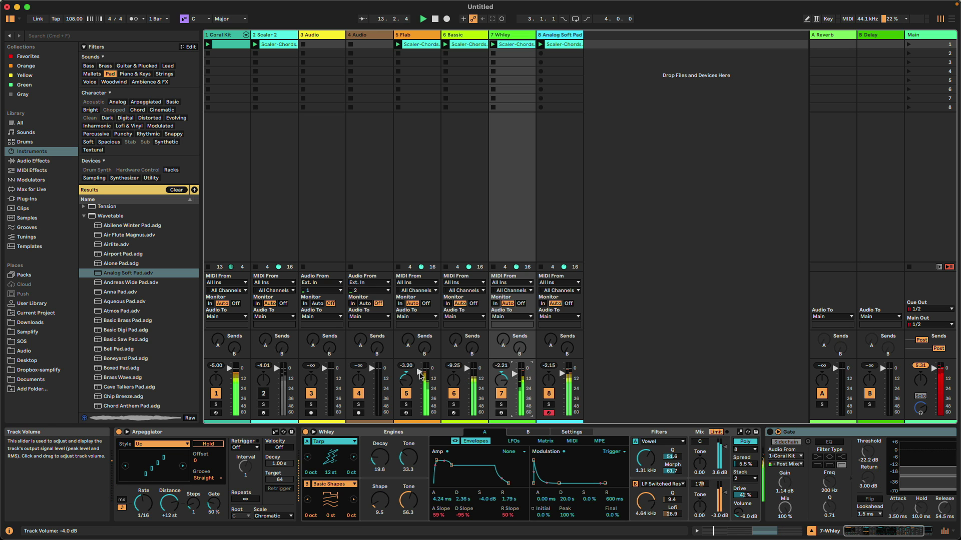
{"action": "left_click", "coordinate": [406, 175]}
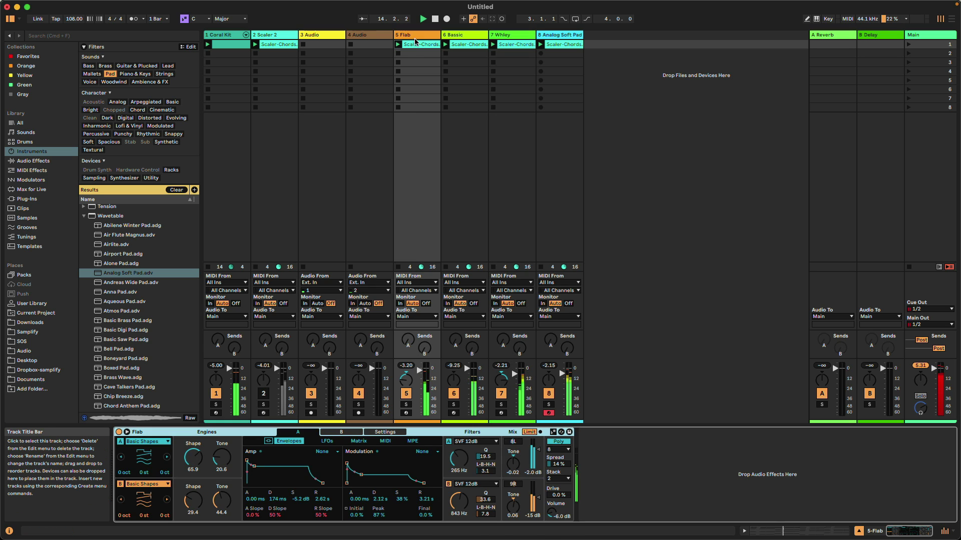
Switch the Flab chords clip's transformation to Strum with High 90% and Tension -27%
{"action": "double_click", "coordinate": [435, 46]}
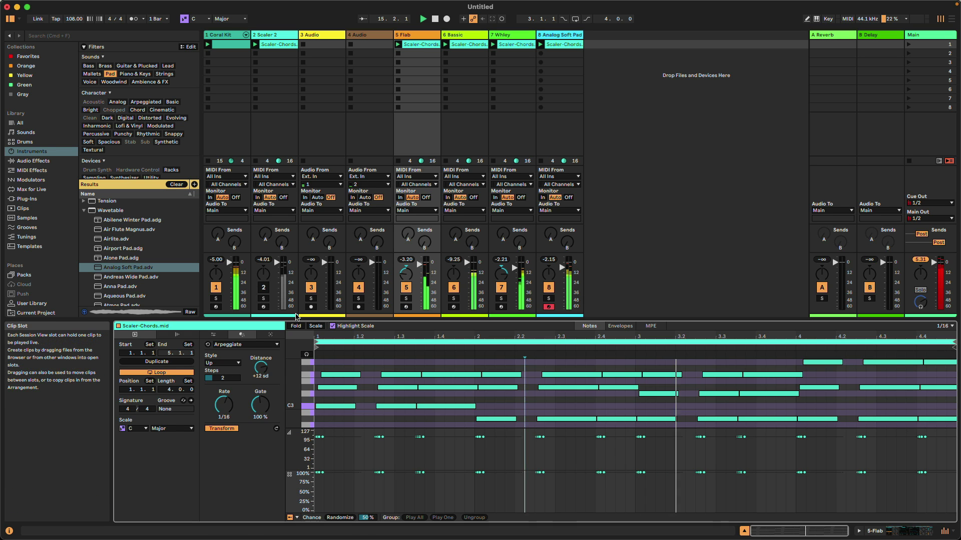
{"action": "left_click", "coordinate": [245, 345]}
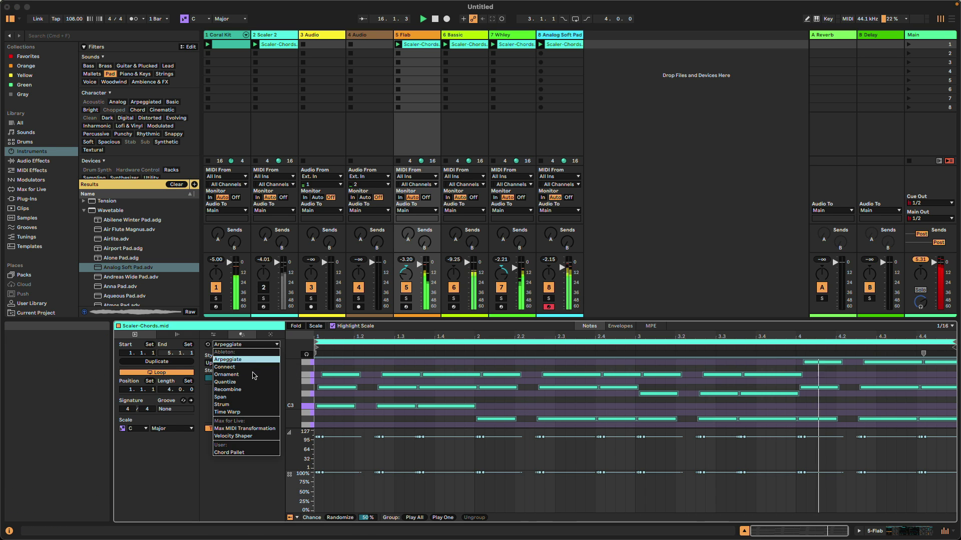
{"action": "left_click", "coordinate": [248, 404]}
{"action": "left_click_drag", "start_coordinate": [265, 365], "coordinate": [274, 364]}
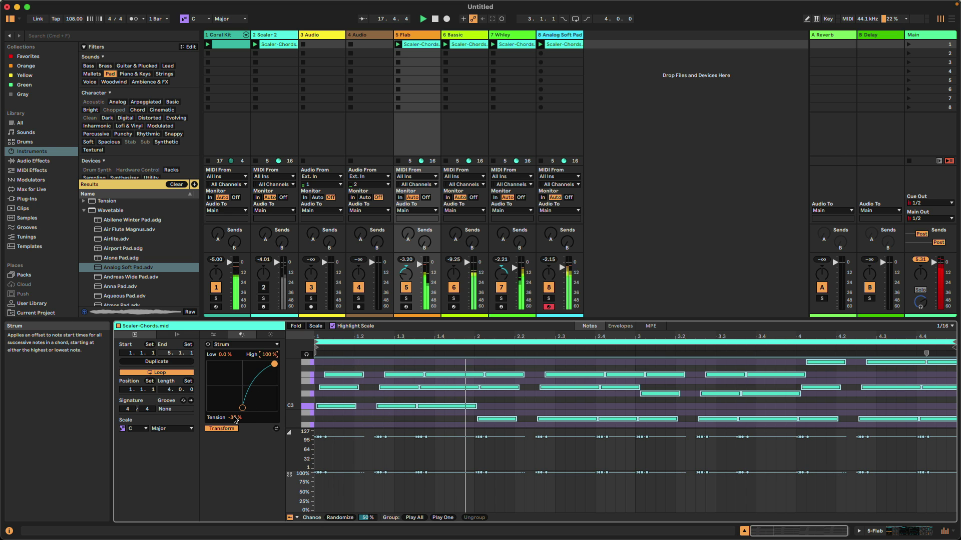
{"action": "left_click_drag", "start_coordinate": [254, 384], "coordinate": [271, 365]}
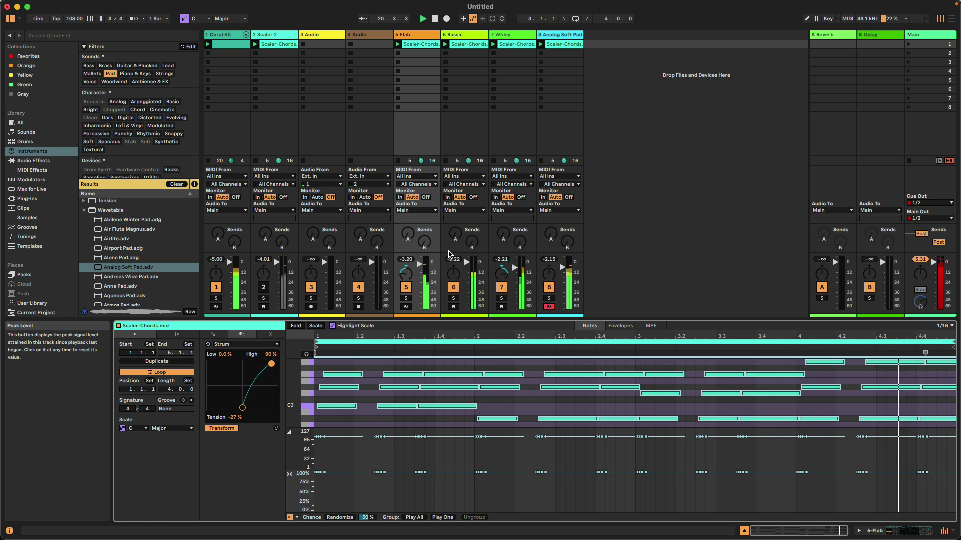
Raise Flab's Send A to the Reverb return and enlarge the session mixer
{"action": "left_click_drag", "start_coordinate": [407, 233], "coordinate": [408, 229]}
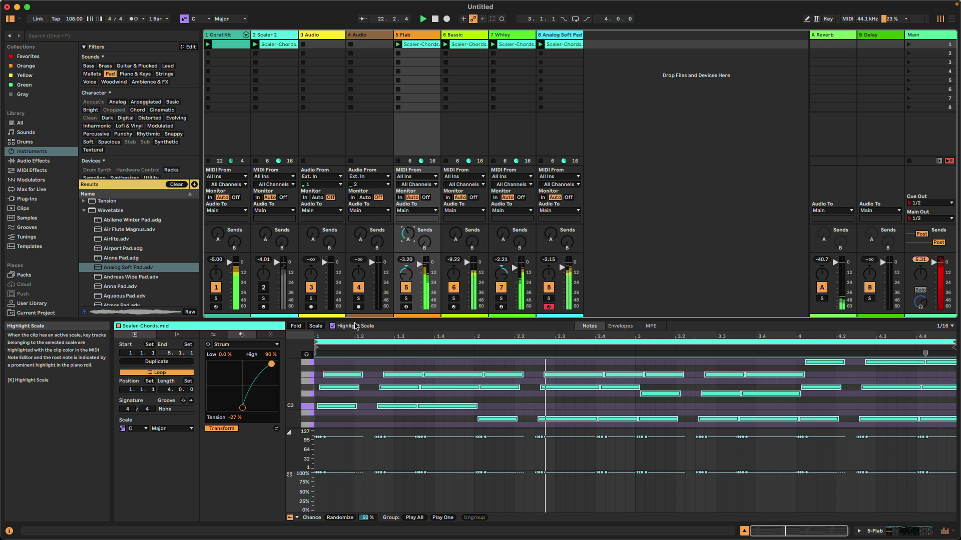
{"action": "left_click_drag", "start_coordinate": [363, 319], "coordinate": [364, 345]}
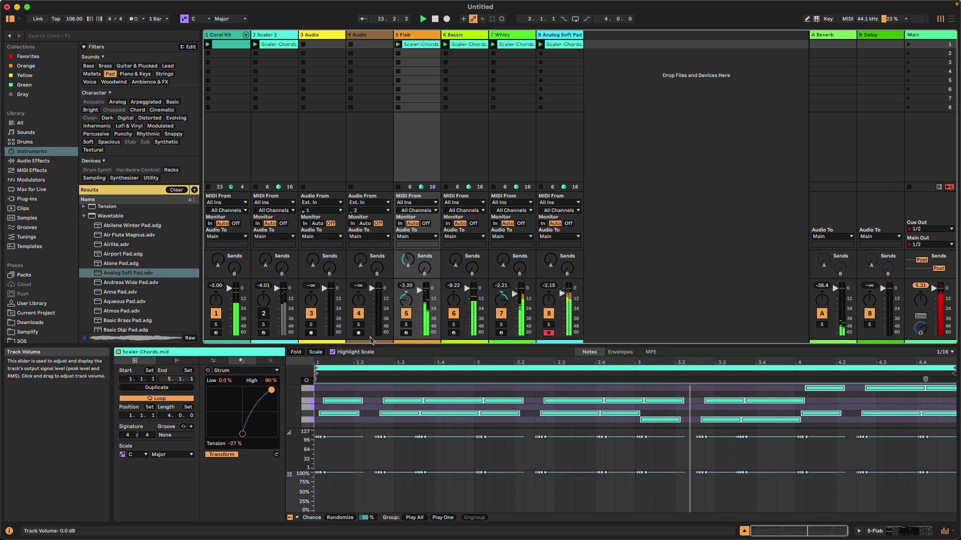
{"action": "left_click", "coordinate": [600, 77]}
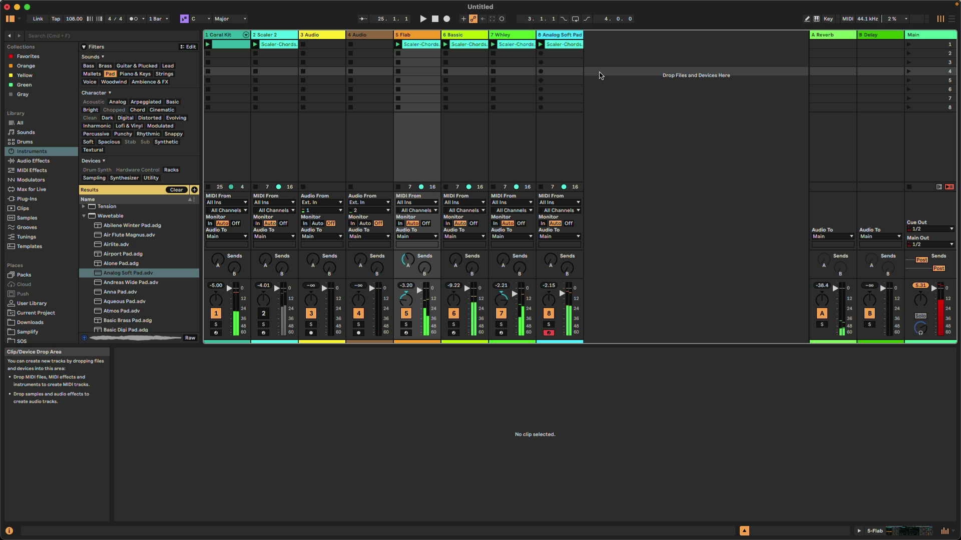